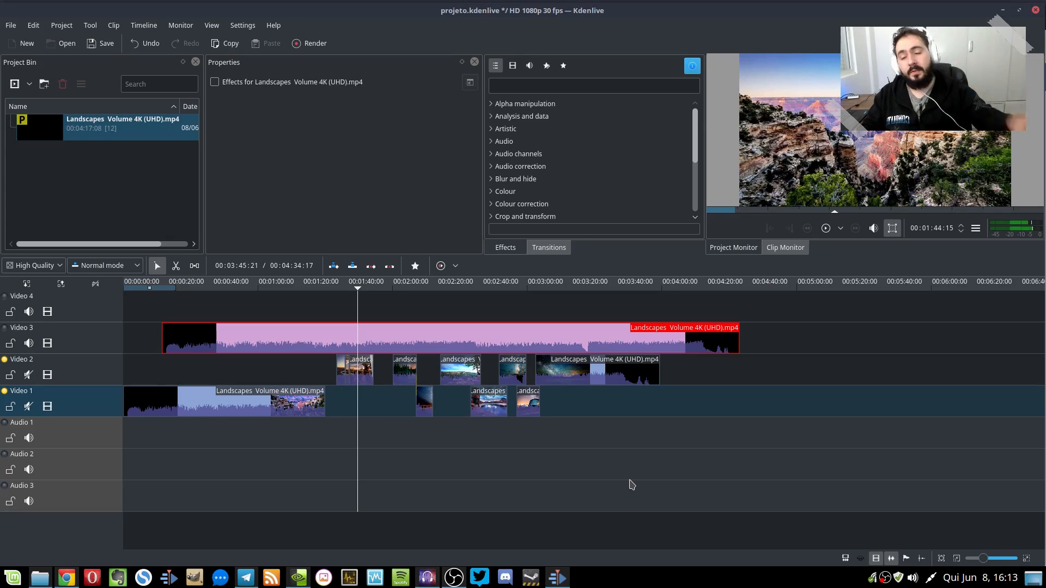
Examine how the landscape clips are arranged and overlap across the Video 1, Video 2 and Video 3 tracks.
scroll(640, 419, up, 3)
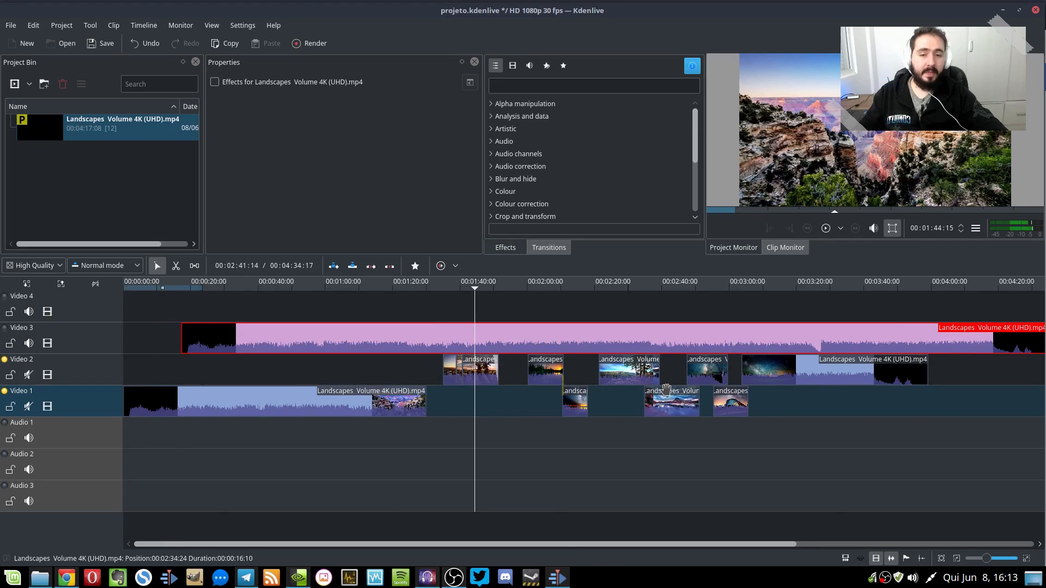
click(418, 297)
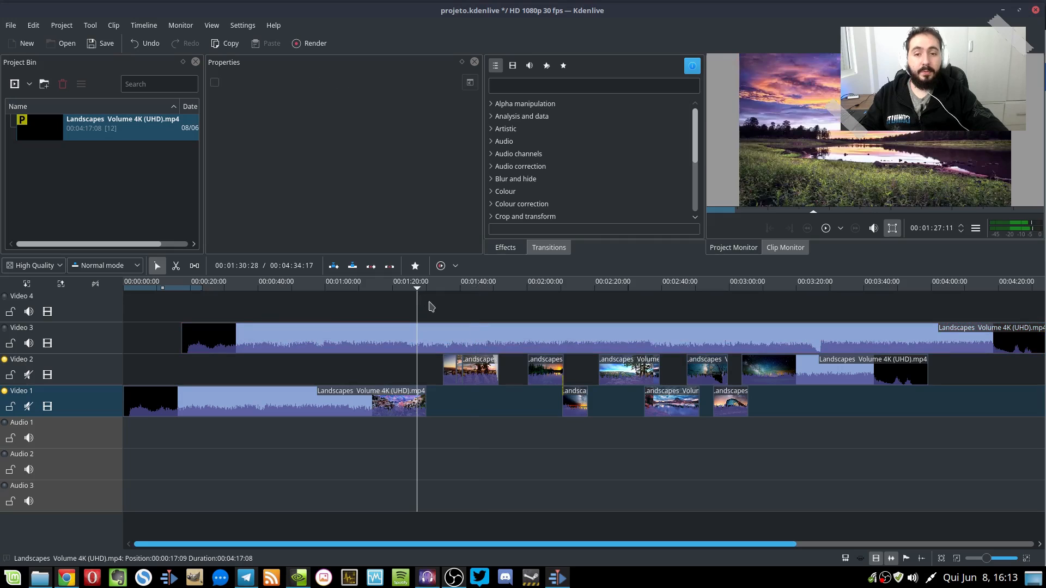
scroll(471, 382, down, 2)
scroll(472, 381, up, 2)
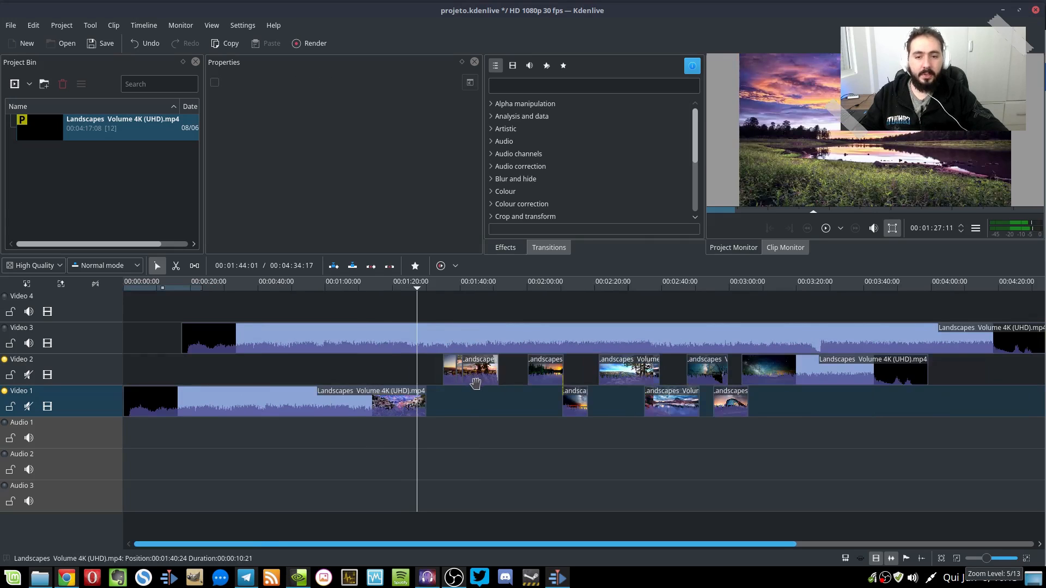
scroll(522, 390, down, 5)
scroll(522, 390, down, 2)
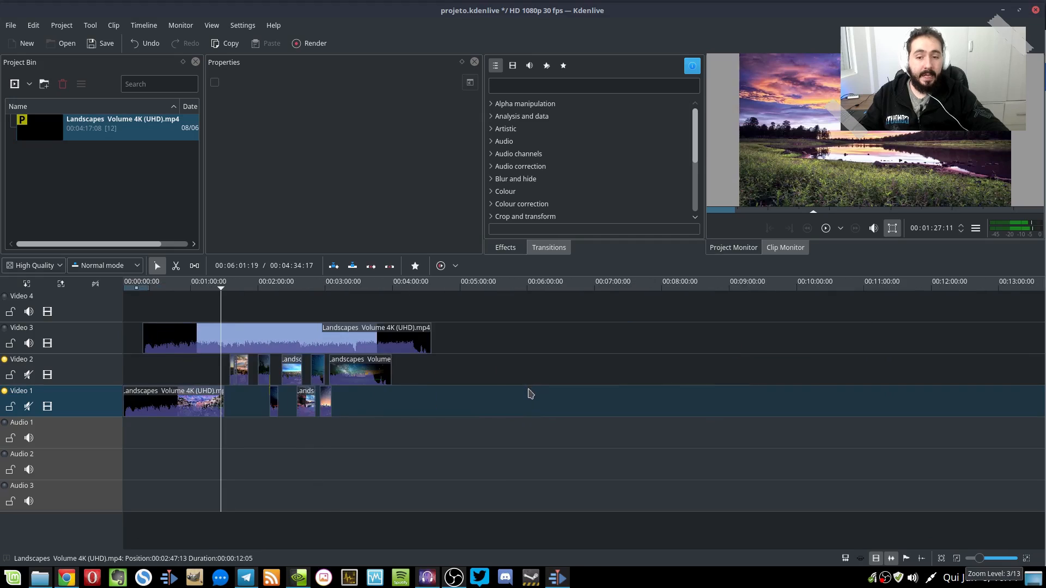
scroll(532, 387, up, 1)
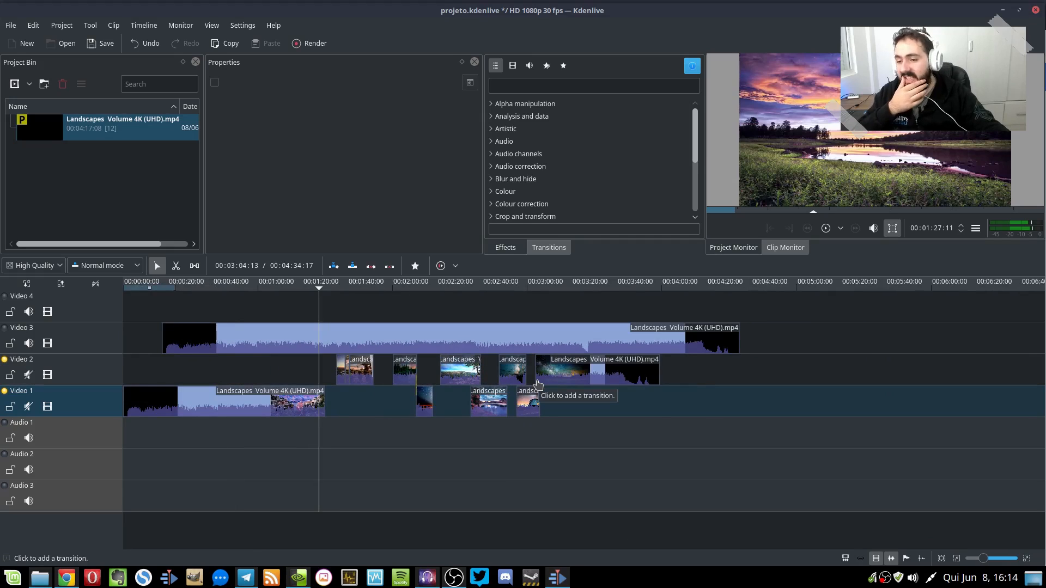
scroll(538, 384, up, 3)
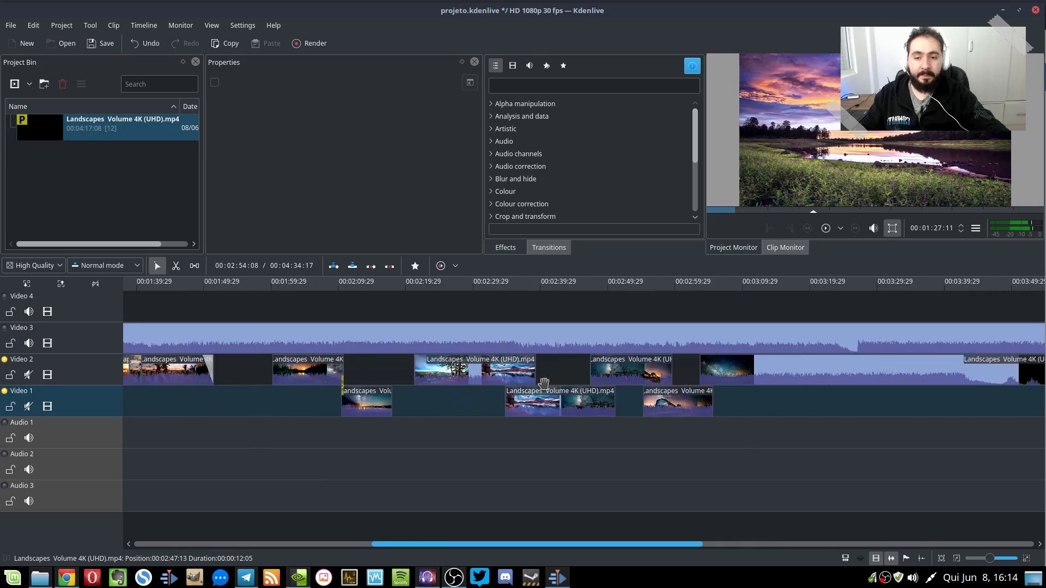
scroll(545, 388, left, 5)
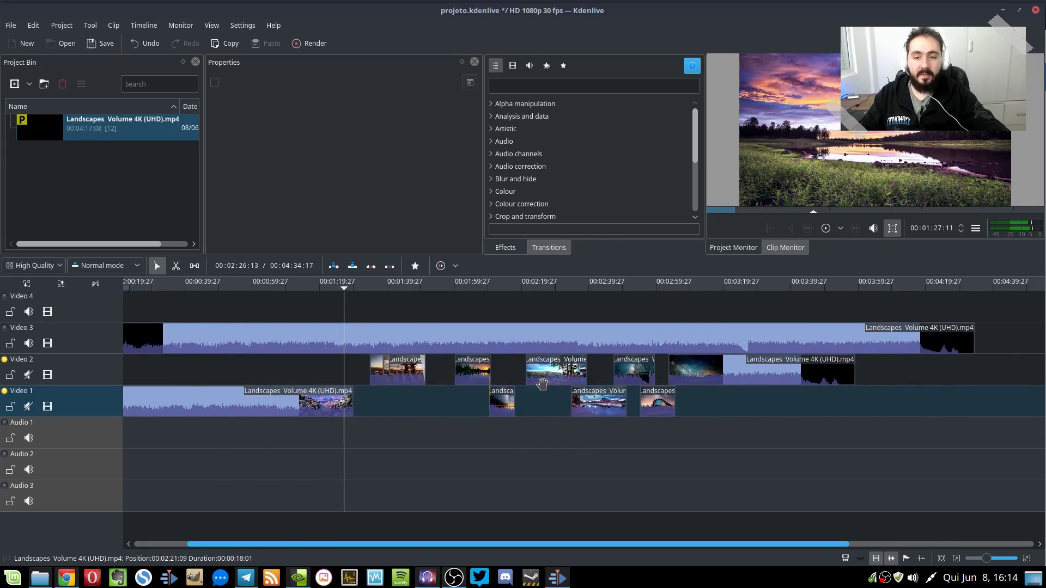
click(448, 314)
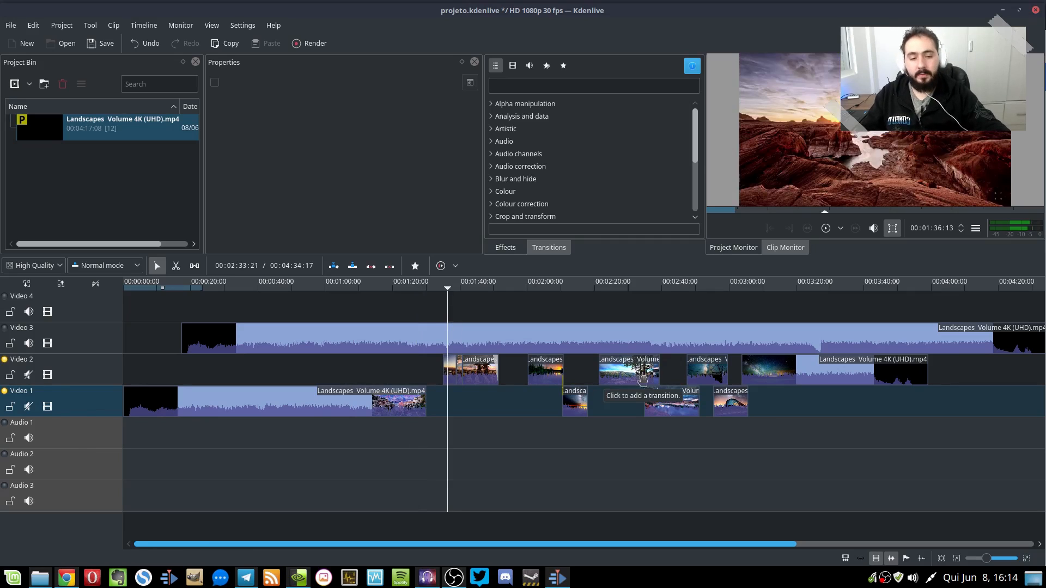
scroll(597, 423, down, 1)
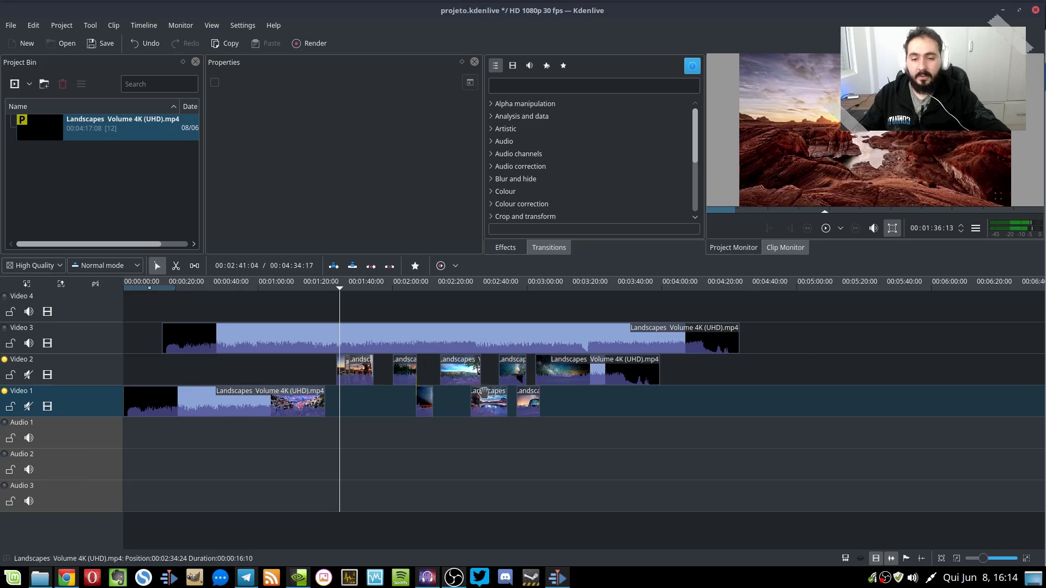
scroll(668, 388, up, 2)
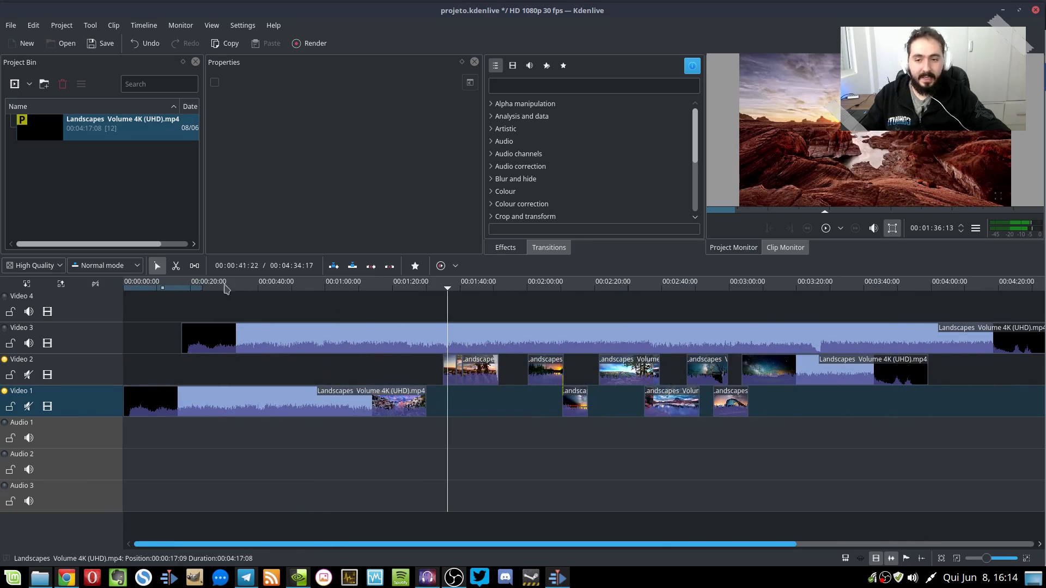
scroll(380, 332, down, 1)
scroll(452, 406, up, 1)
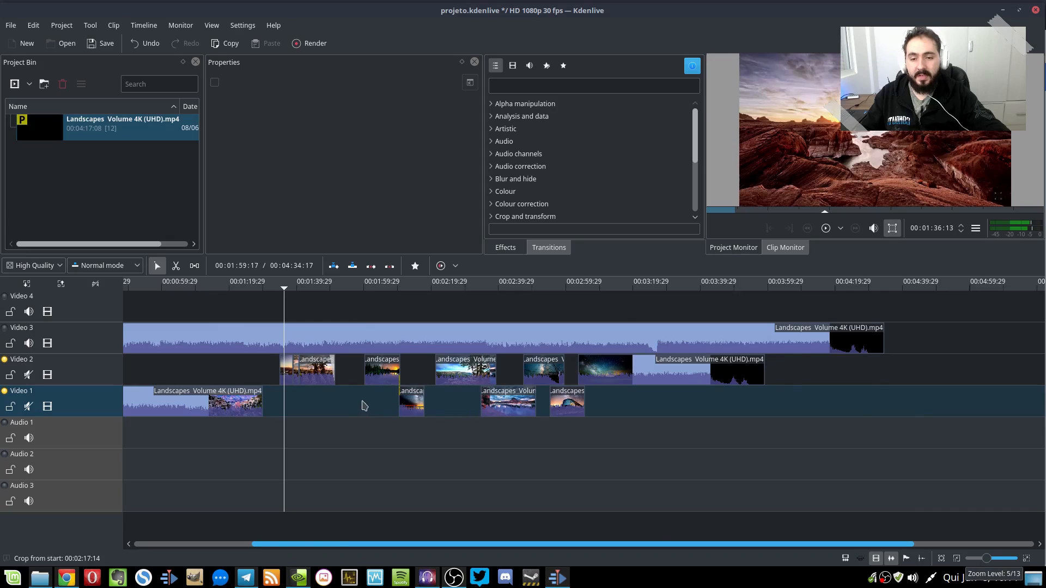
scroll(365, 406, up, 1)
scroll(431, 436, down, 2)
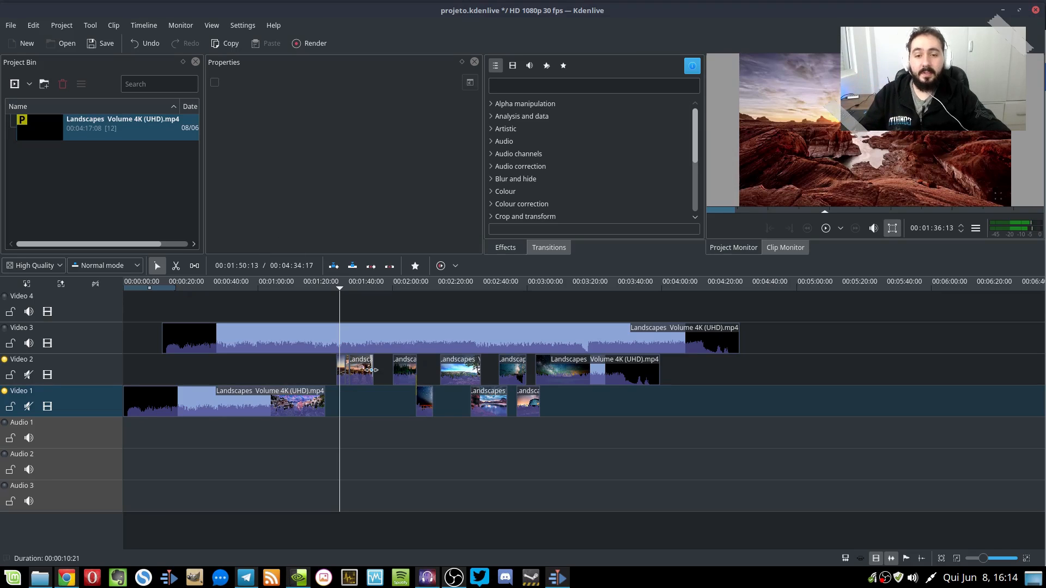
Open the project rendering settings and enlarge and reposition their window so the format list is readable.
click(314, 44)
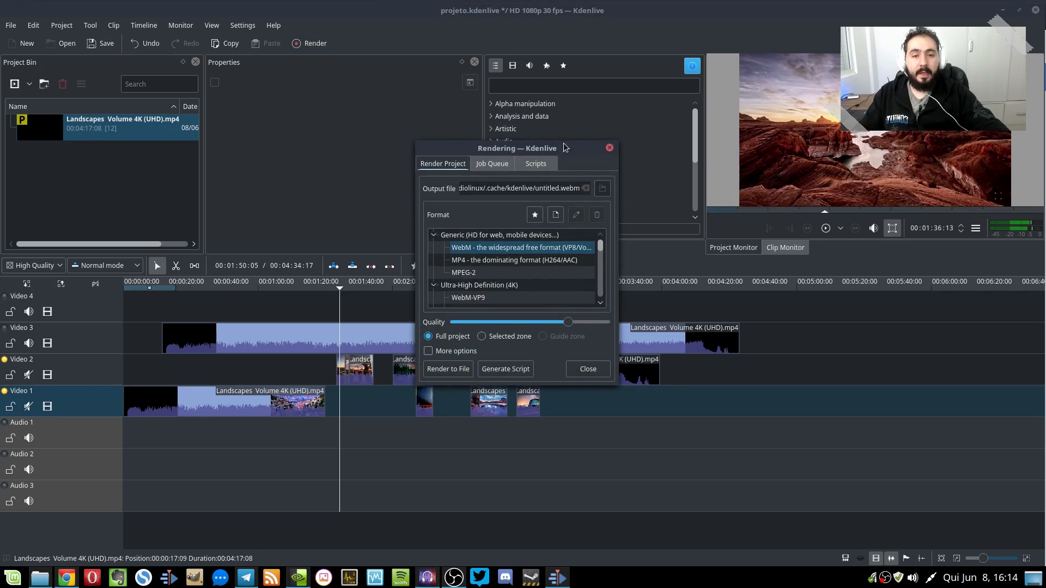
drag(564, 143, 417, 70)
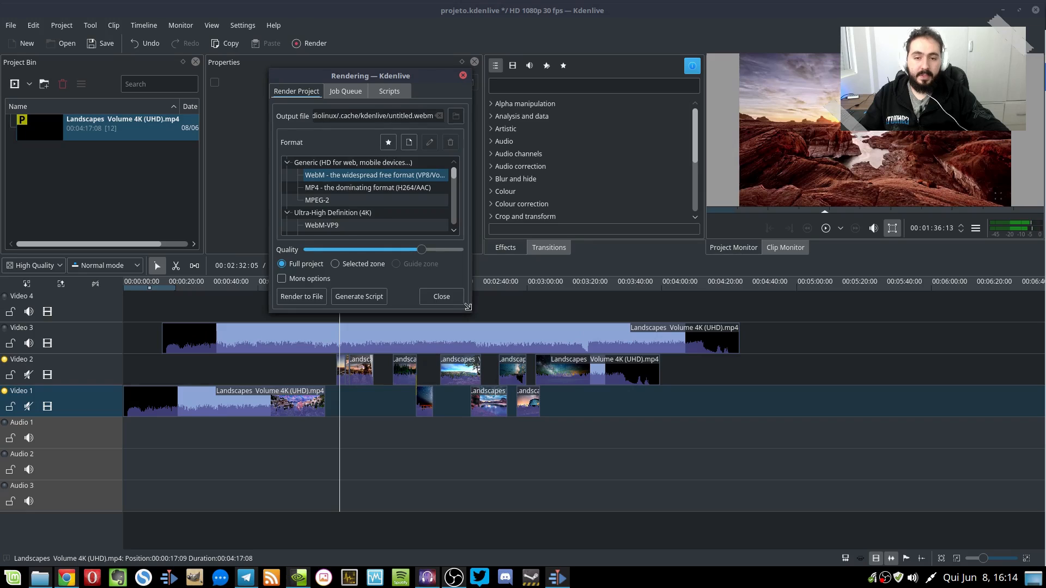
drag(467, 306, 880, 518)
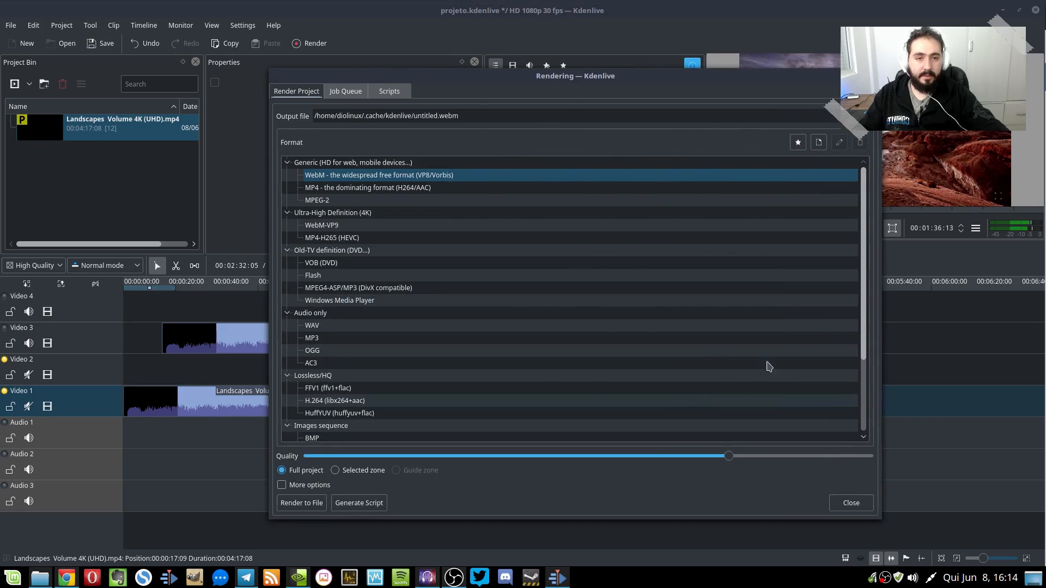
drag(593, 70, 524, 45)
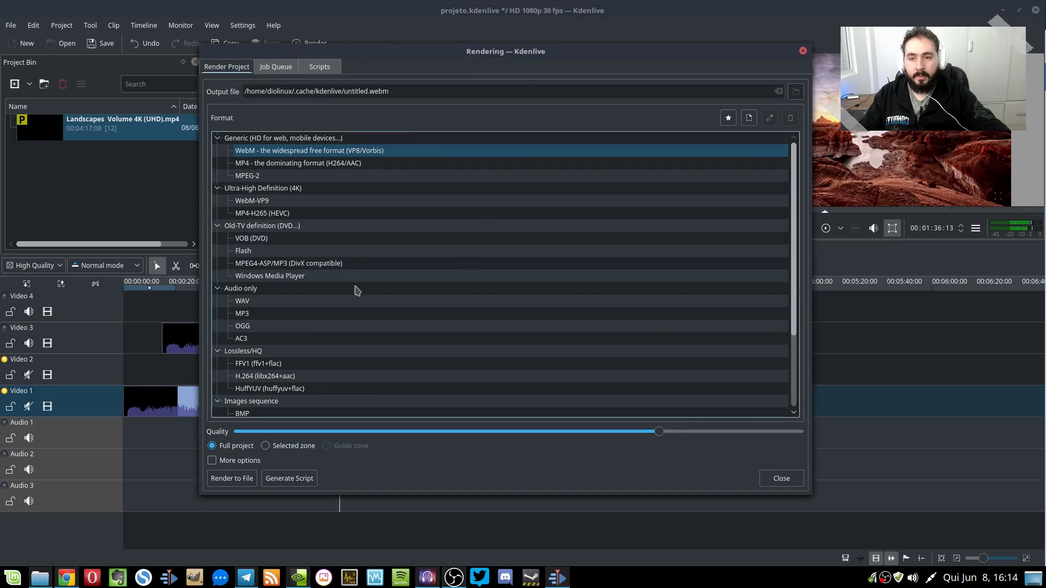
Collapse all format categories in the render format list, from Generic down to Images sequence.
click(218, 139)
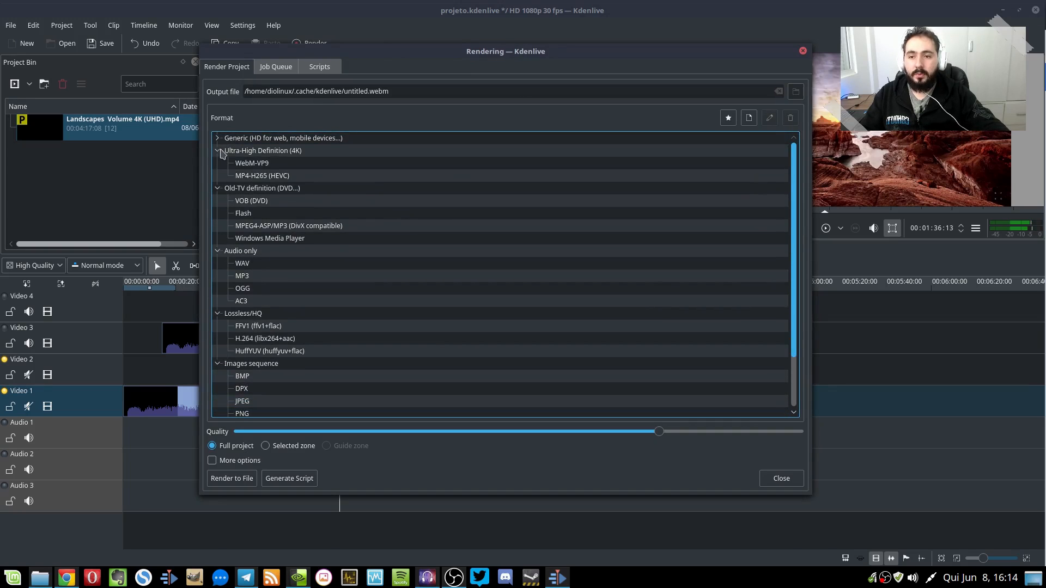
click(218, 151)
click(218, 163)
click(218, 176)
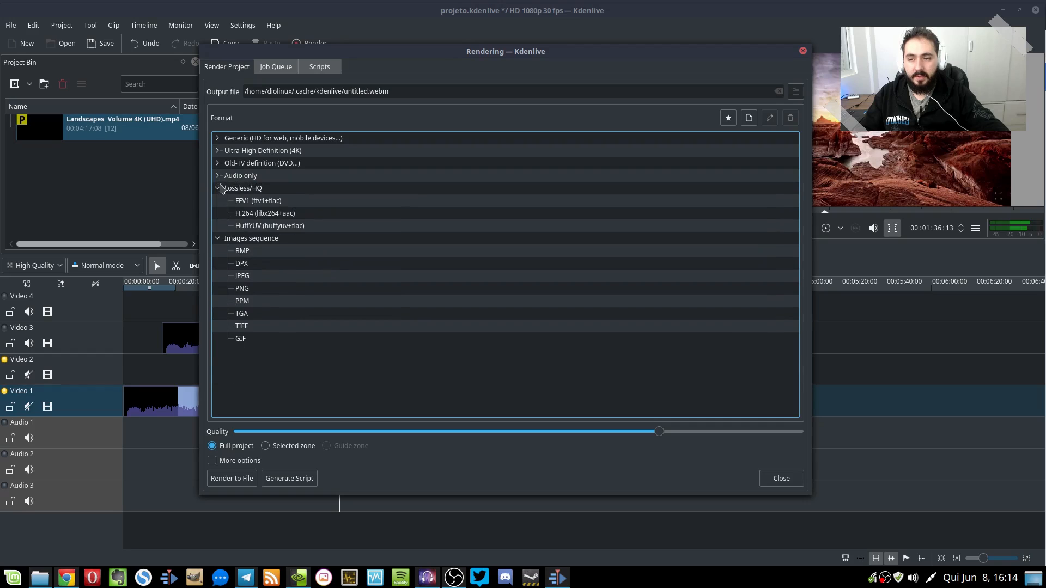
click(218, 188)
click(218, 201)
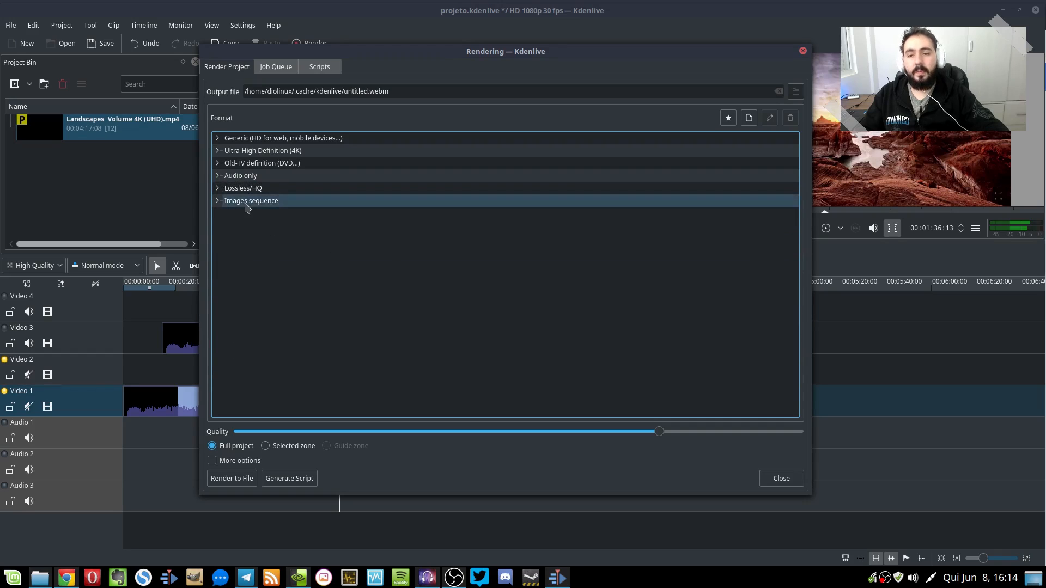
Review the render format categories, including the formats under Ultra-High Definition (4K), Old-TV definition and Audio only.
click(246, 203)
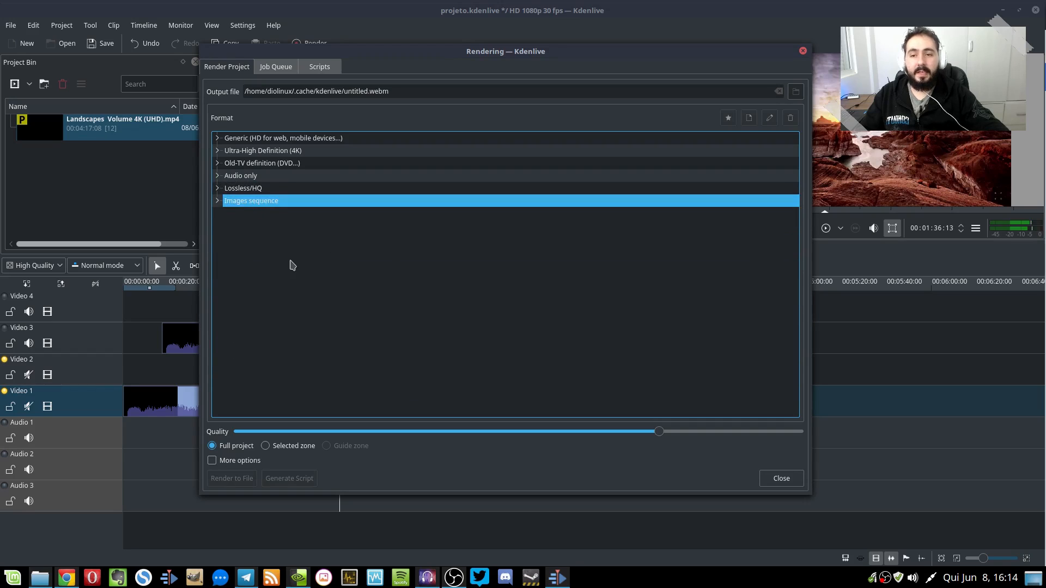
click(256, 138)
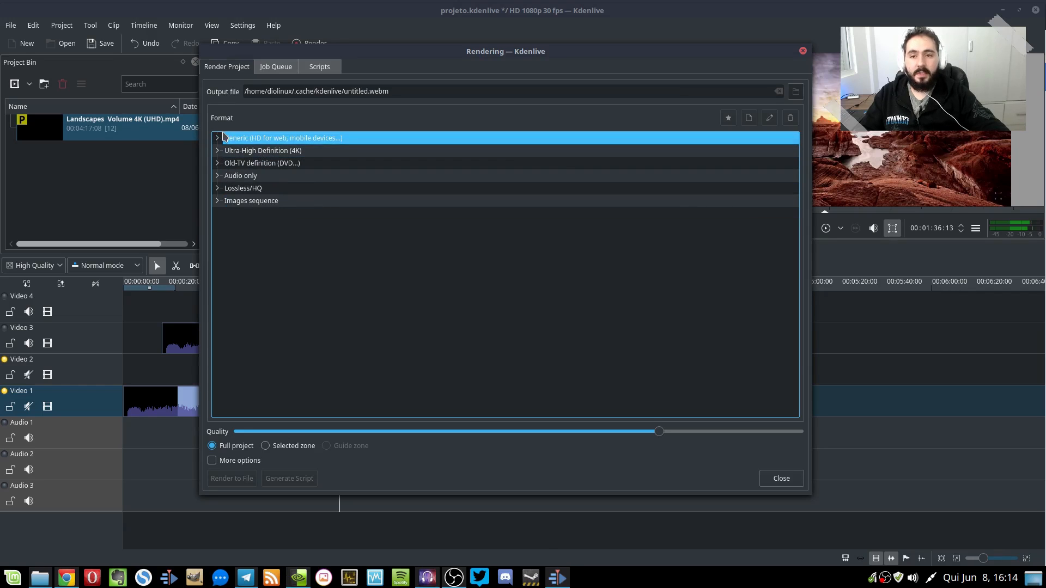
click(283, 150)
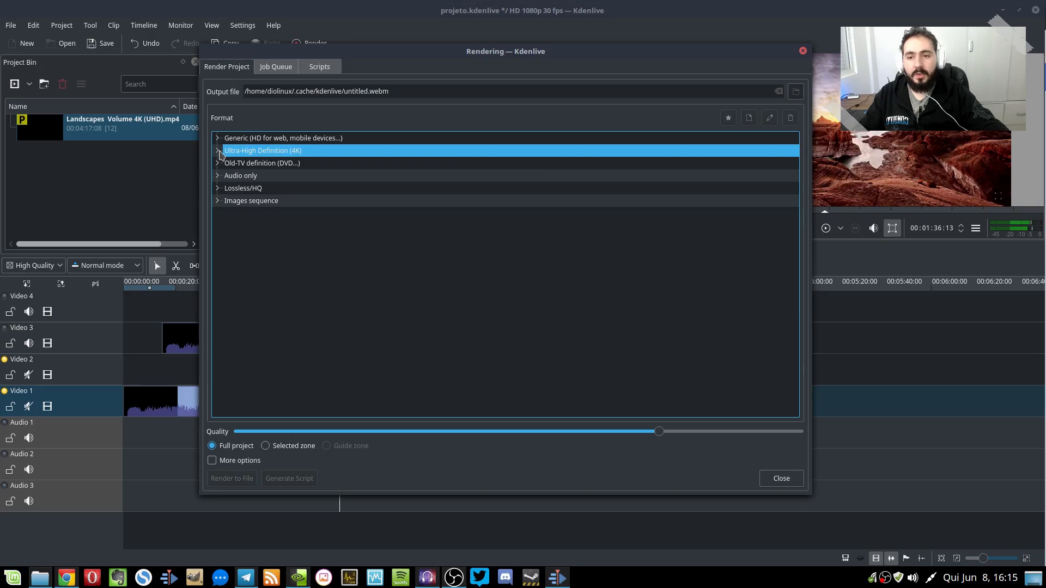
click(218, 151)
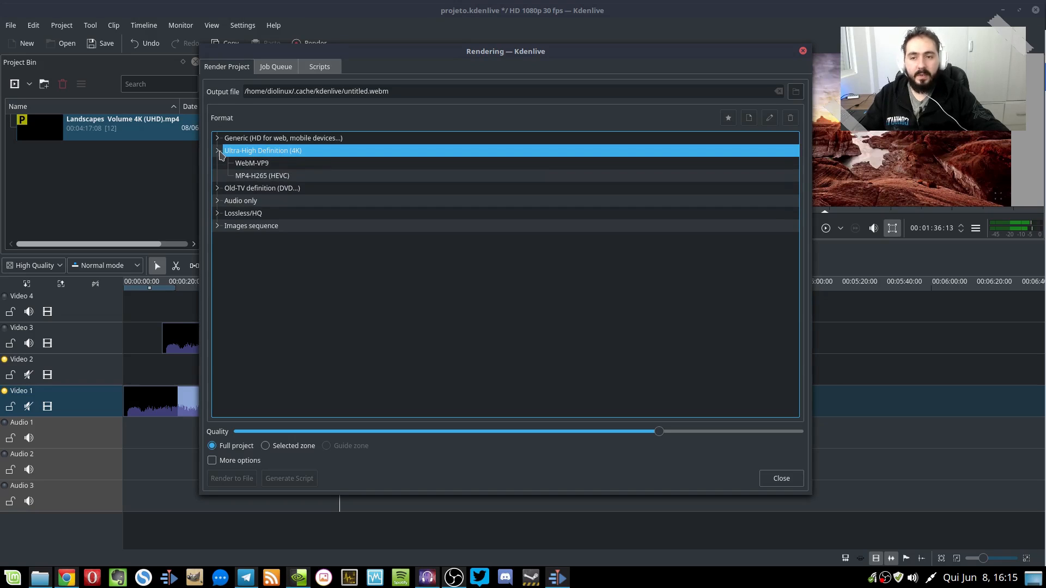
click(218, 151)
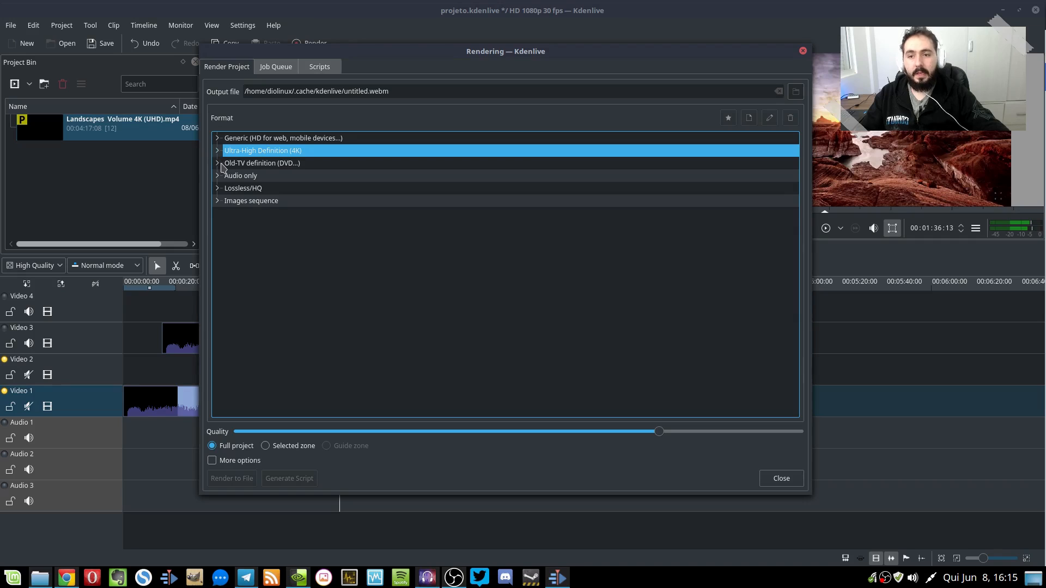
click(221, 164)
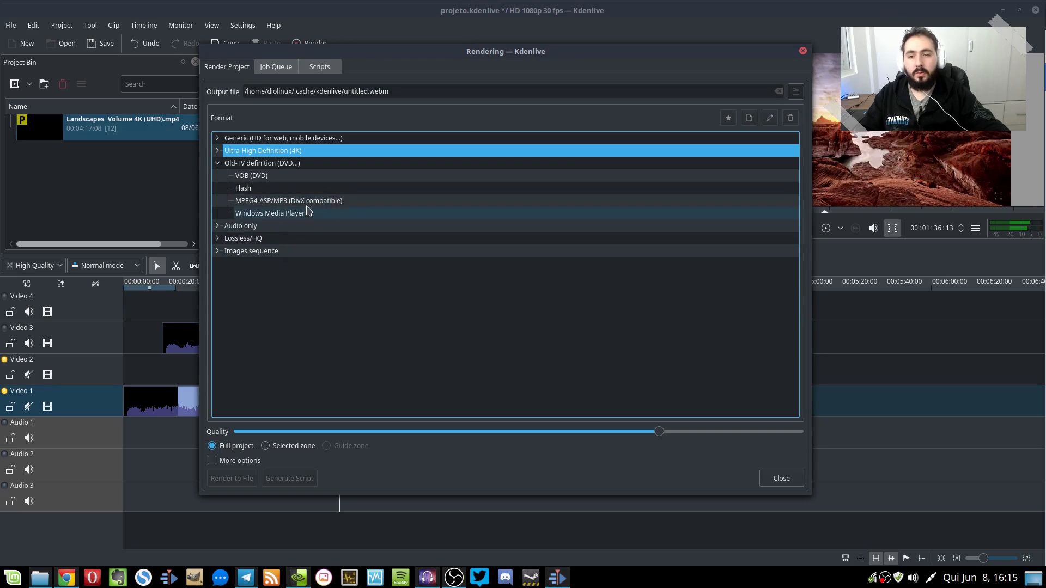
click(217, 226)
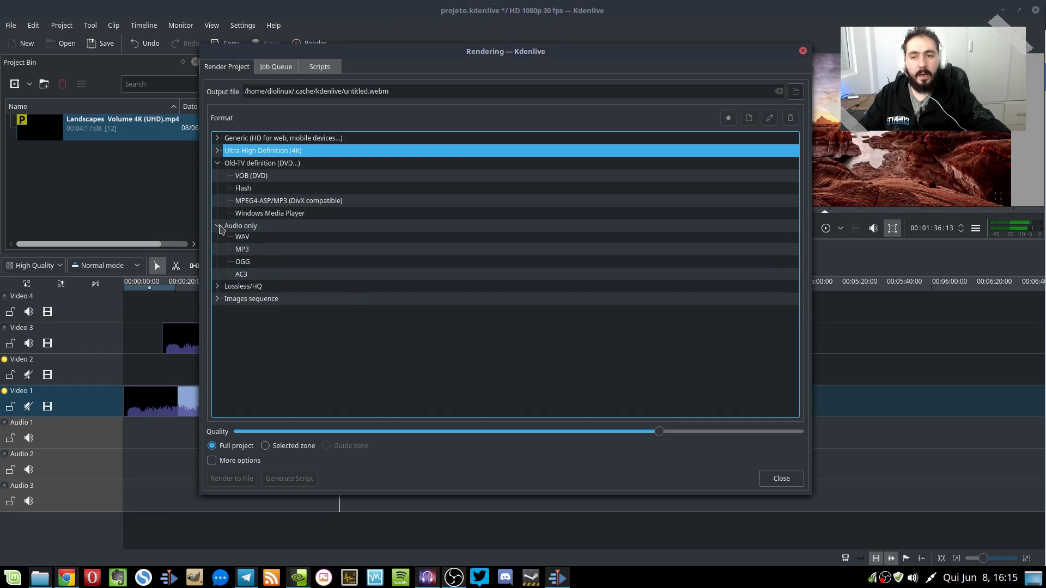
click(218, 226)
click(218, 164)
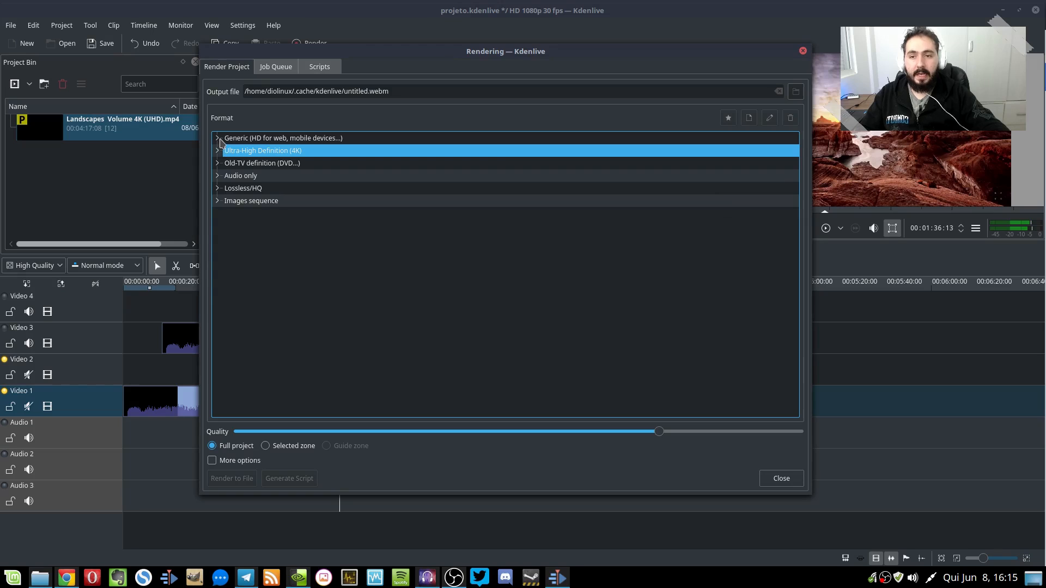
Choose the Generic format "MP4 - the dominating format (H264/AAC)" for the render.
click(218, 138)
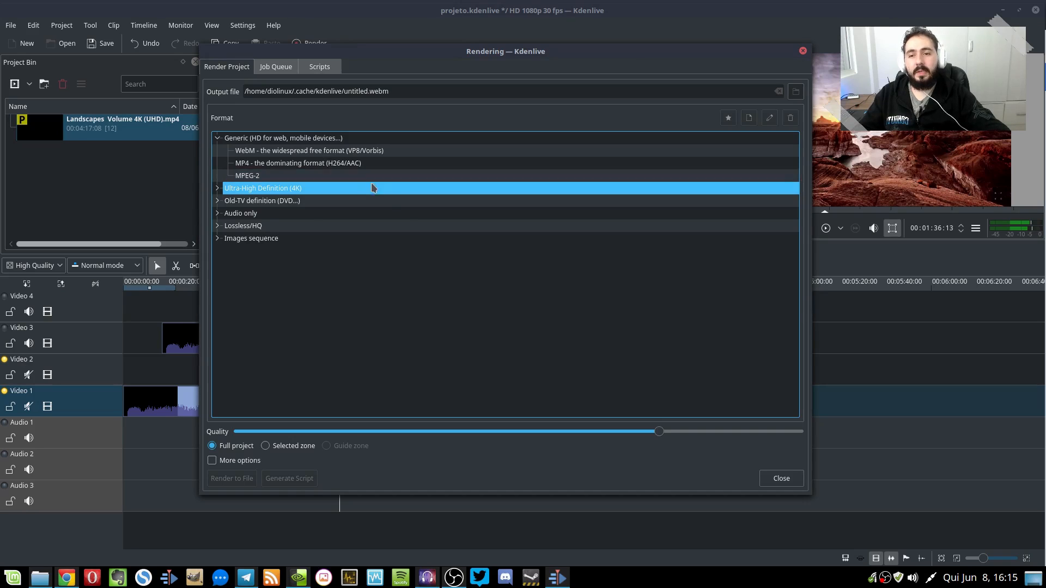
click(345, 152)
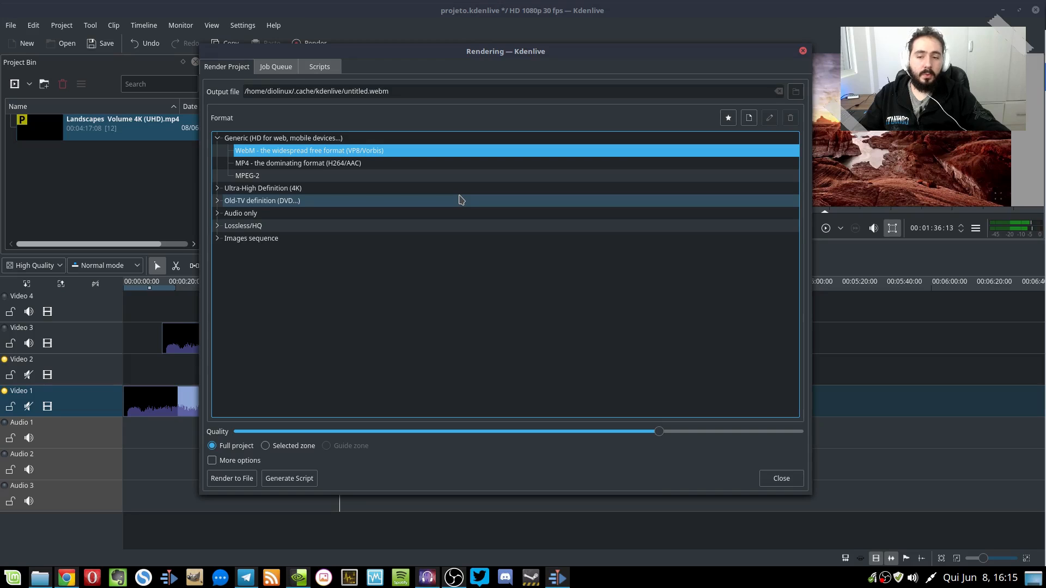
click(360, 164)
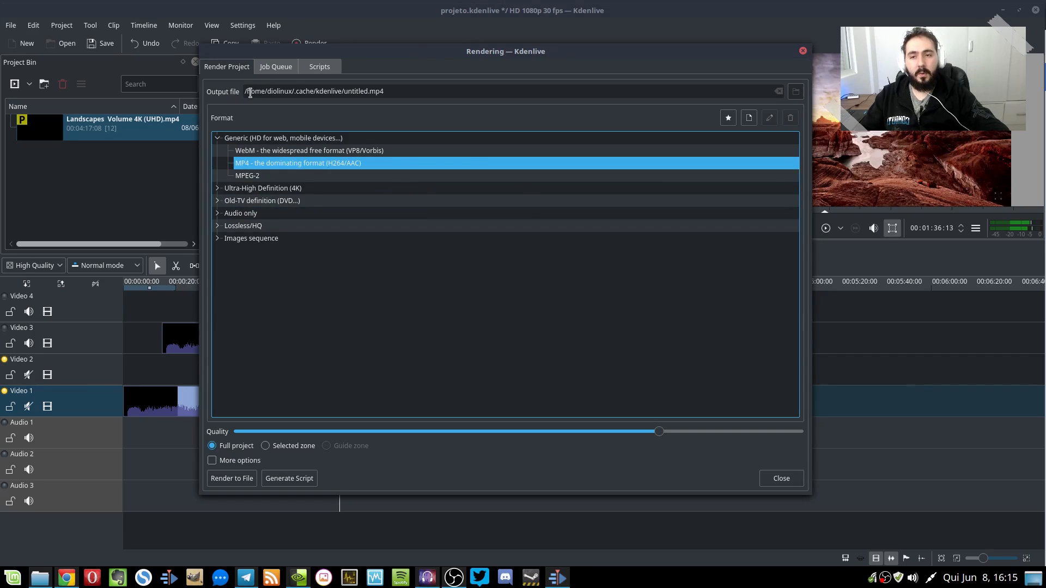
Set the render output file to untitled.mp4 in the kdenlive folder of the home directory.
drag(250, 93, 484, 93)
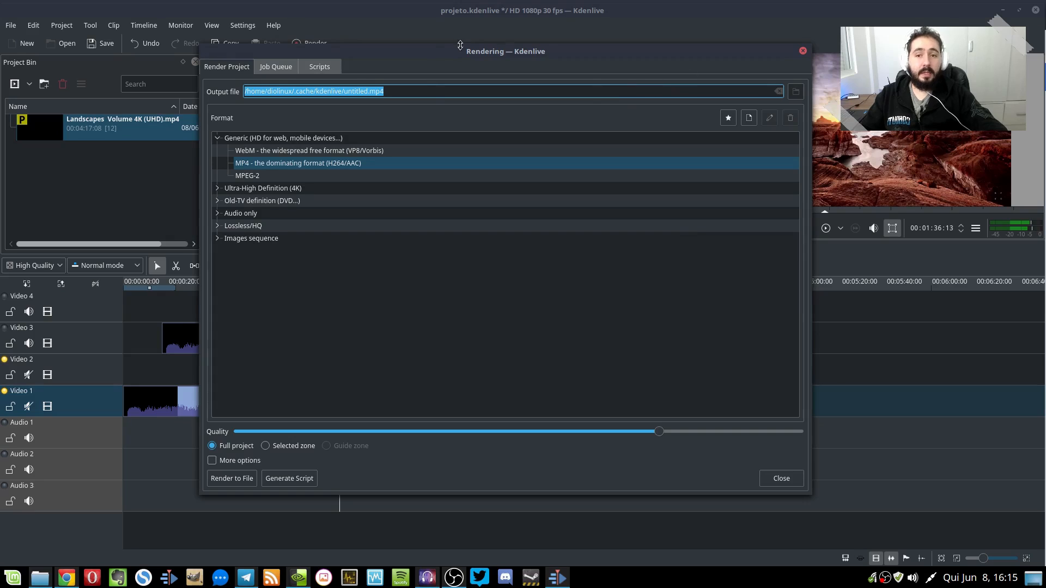
click(414, 91)
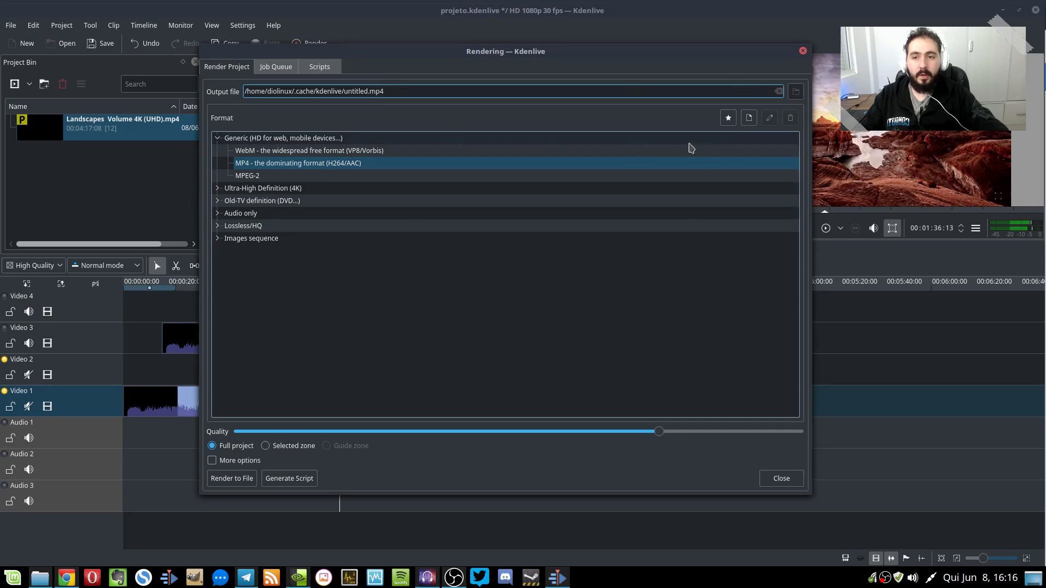
click(796, 91)
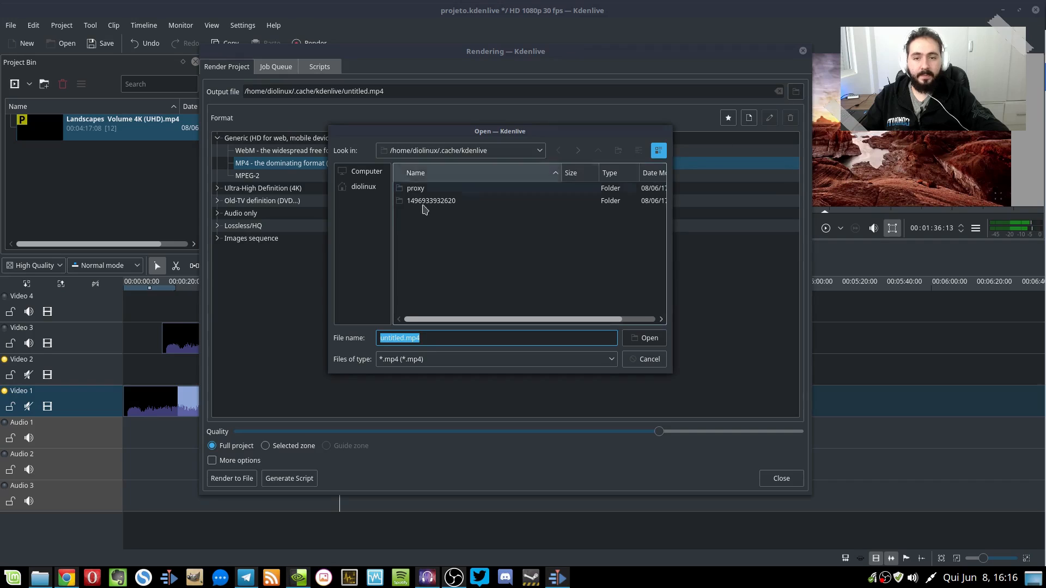
click(599, 151)
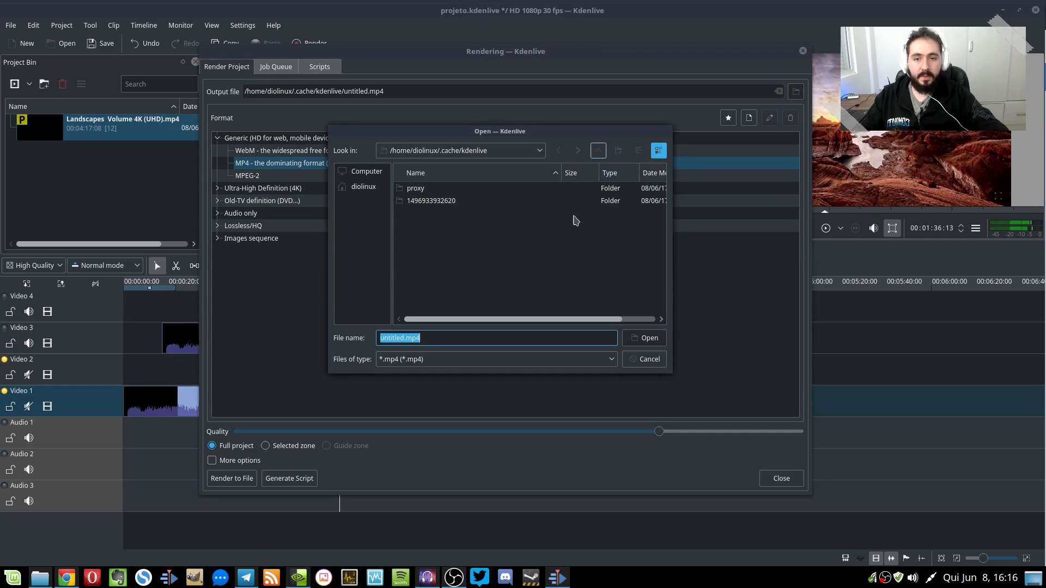
click(366, 189)
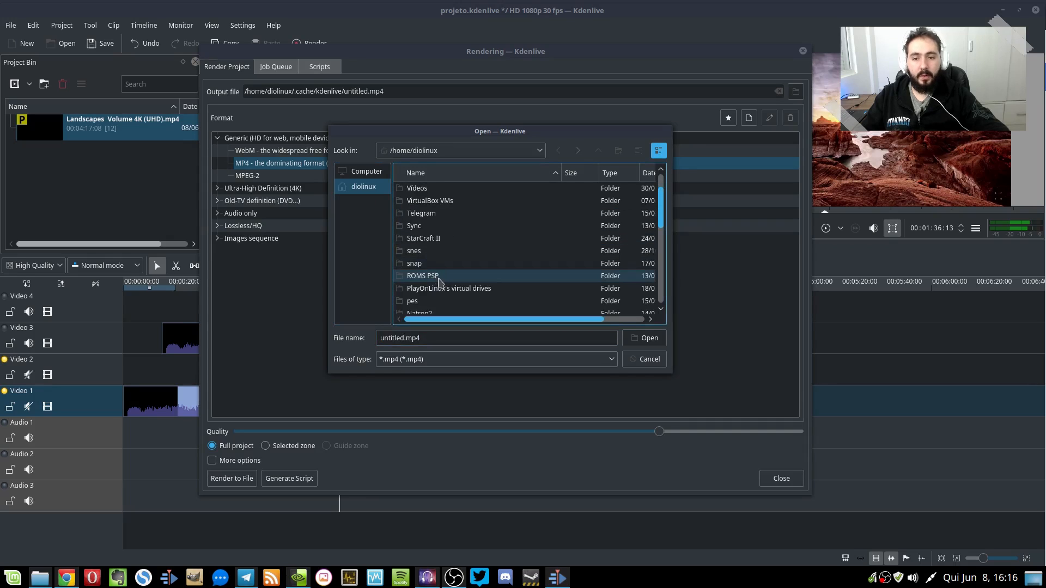
click(428, 268)
text(kd)
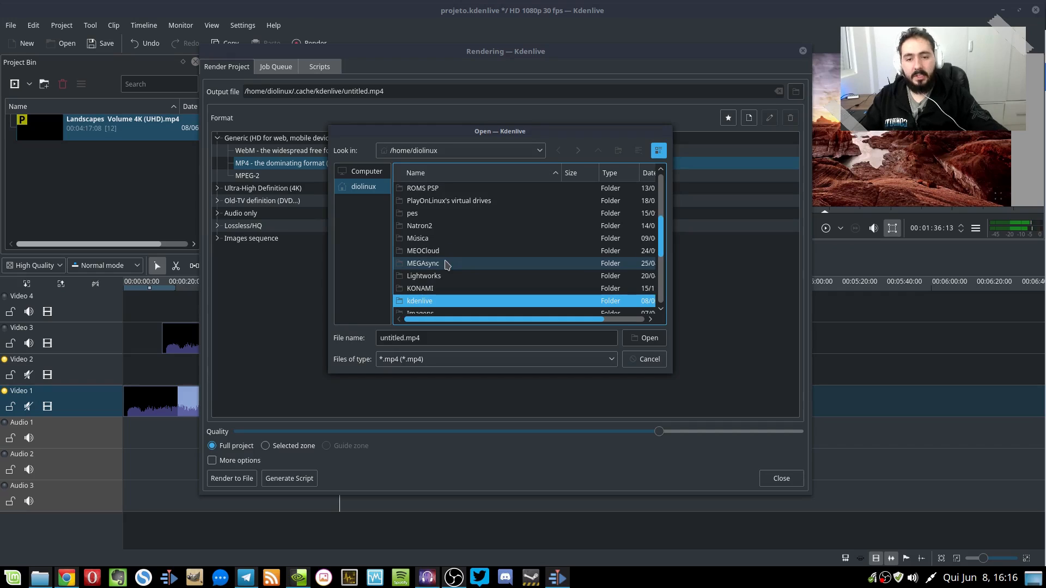
key(Return)
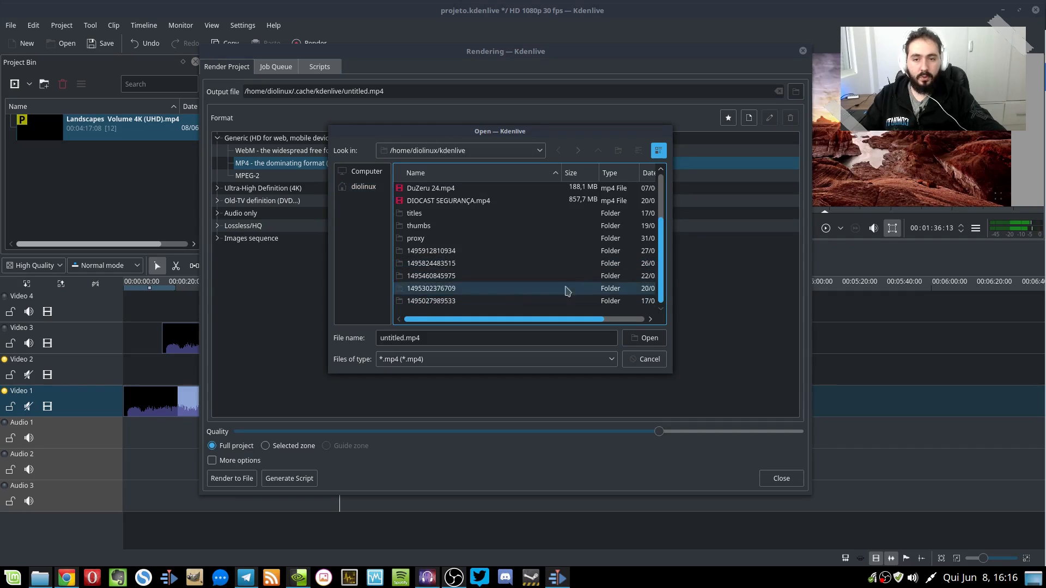
click(650, 340)
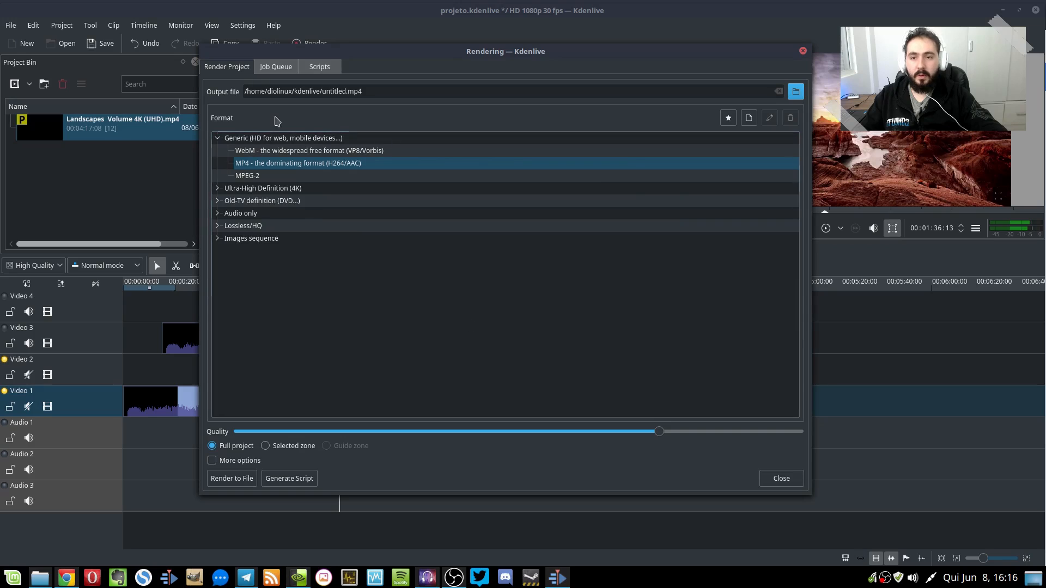
drag(382, 93, 240, 89)
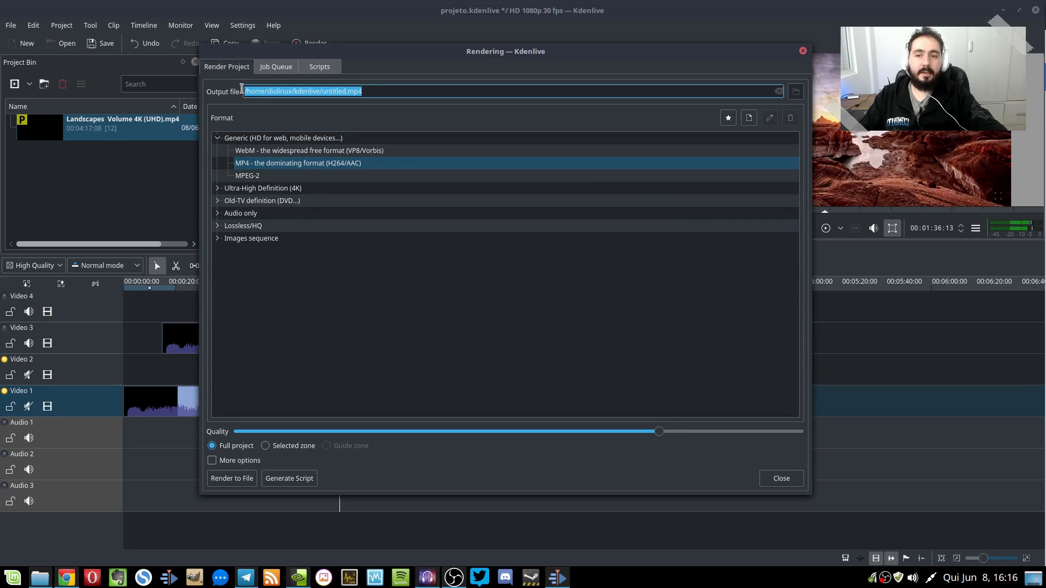
click(356, 267)
click(363, 92)
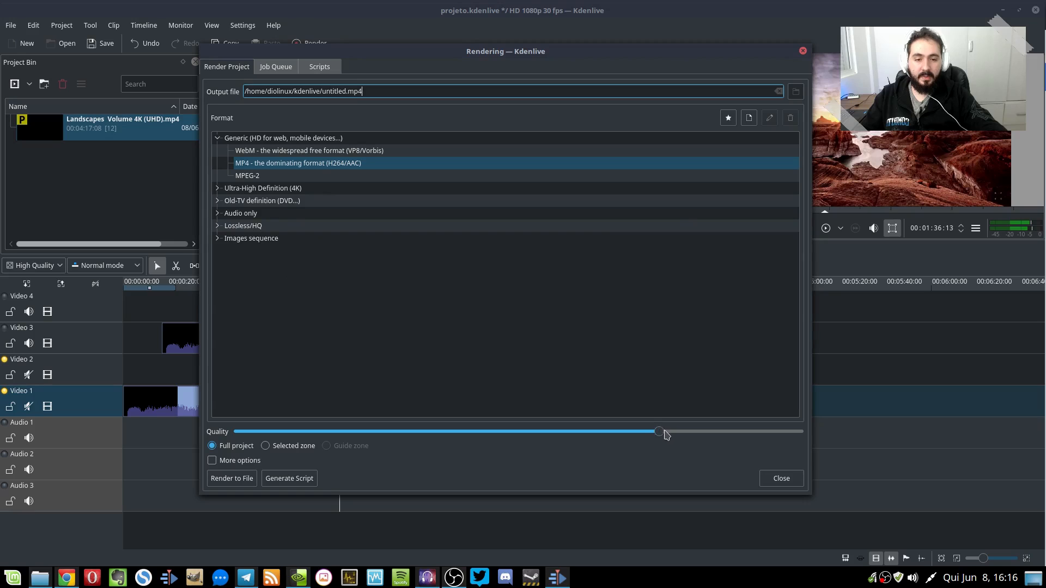
mouse_move(665, 433)
mouse_down()
mouse_move(244, 430)
mouse_move(793, 432)
mouse_move(650, 432)
mouse_up()
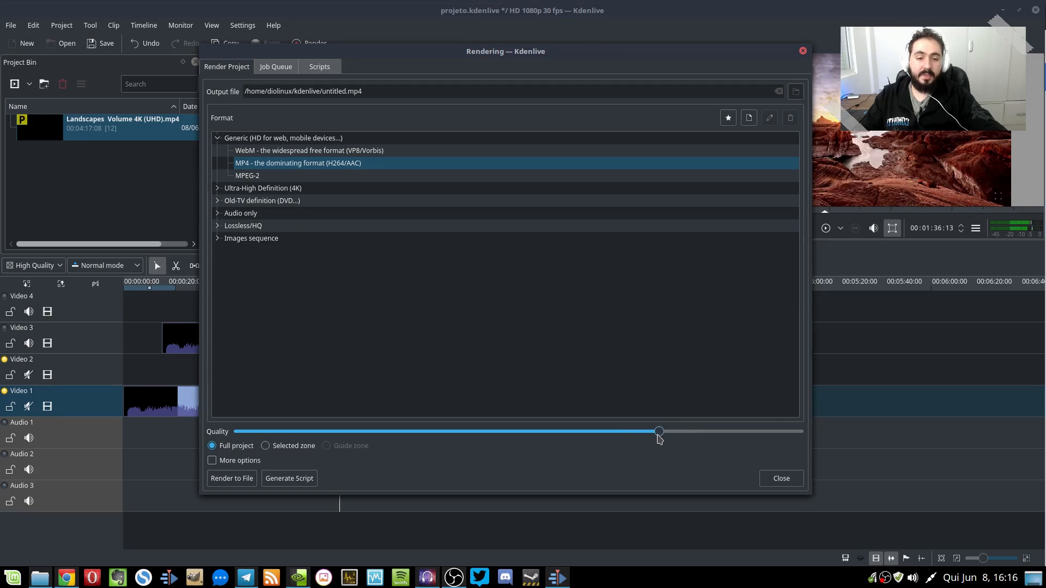
drag(660, 433, 511, 472)
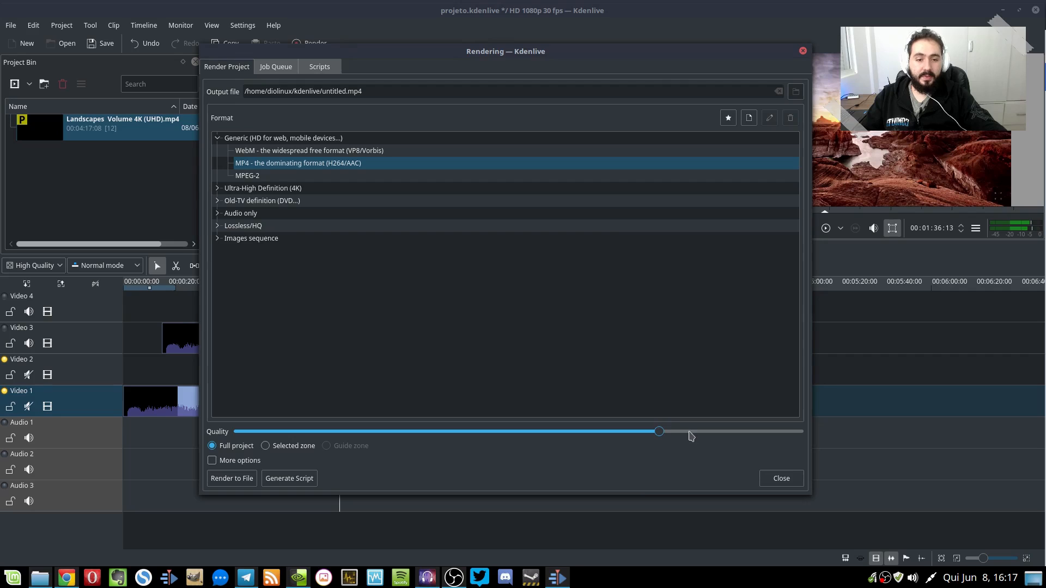
mouse_move(662, 434)
mouse_down()
mouse_move(776, 431)
mouse_move(500, 454)
mouse_move(359, 451)
mouse_move(675, 435)
mouse_up()
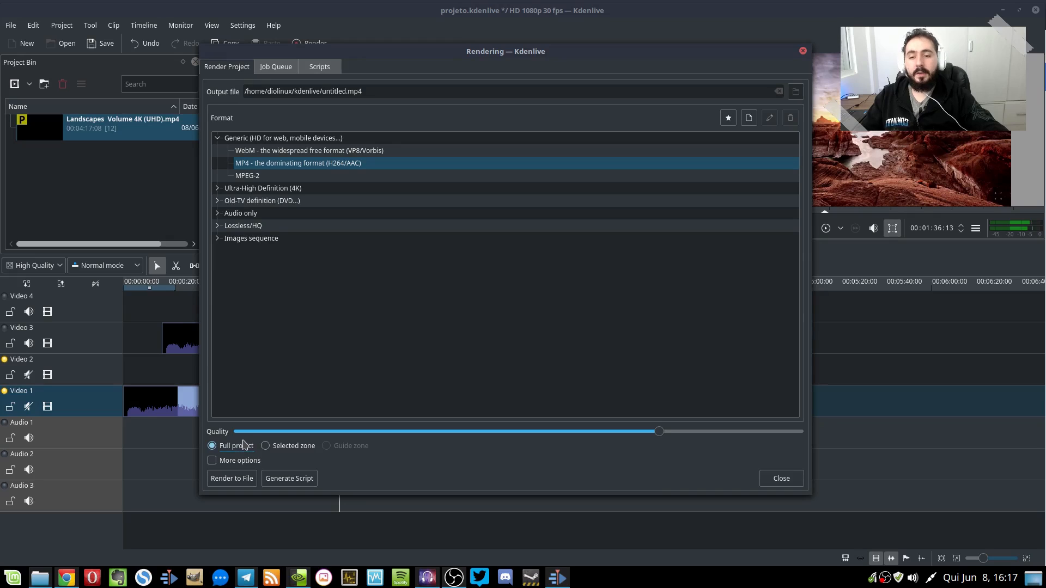
Try the Selected zone render range, restore Full project, and close the rendering settings.
click(303, 447)
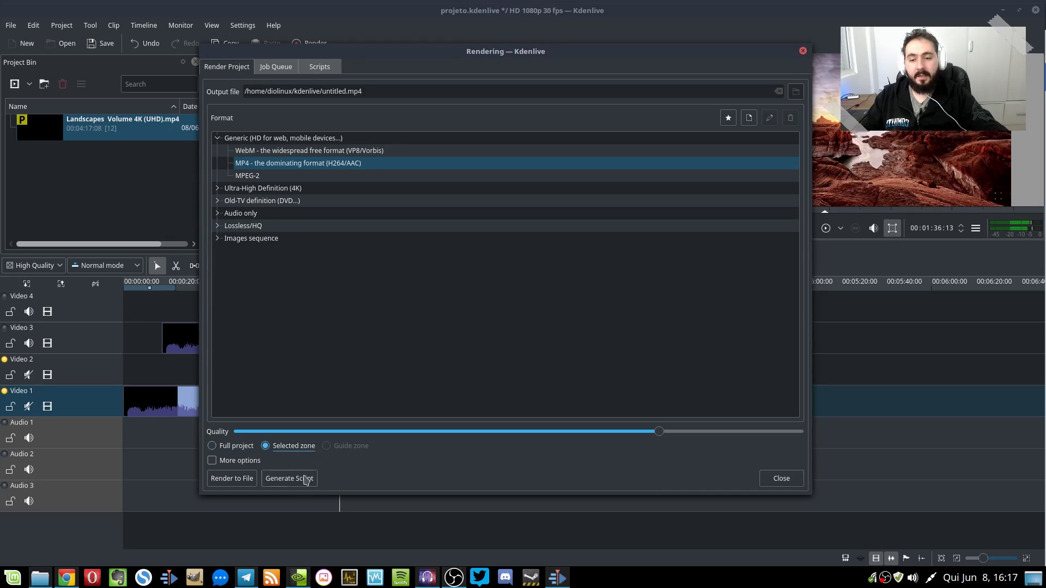
click(235, 448)
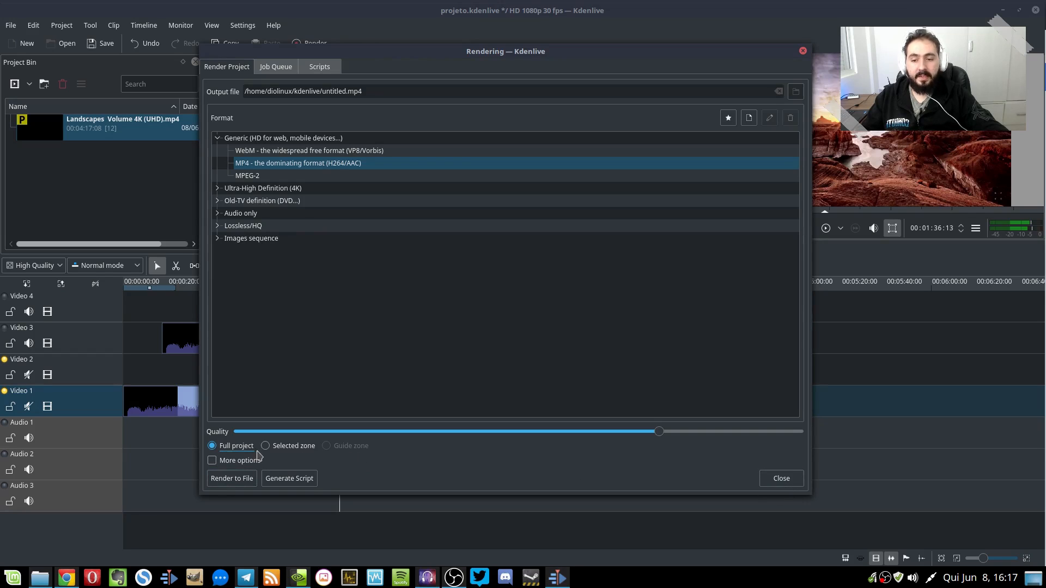
click(774, 479)
Copy the last clip on Video 1 and paste it onto Video 2 at about 00:22:00.
scroll(649, 441, down, 2)
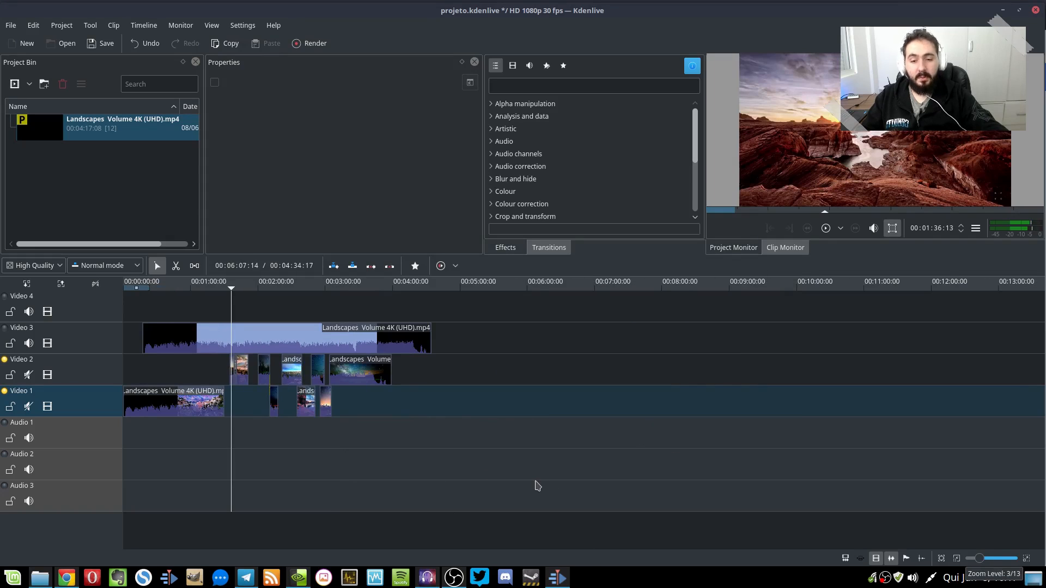
scroll(422, 467, up, 1)
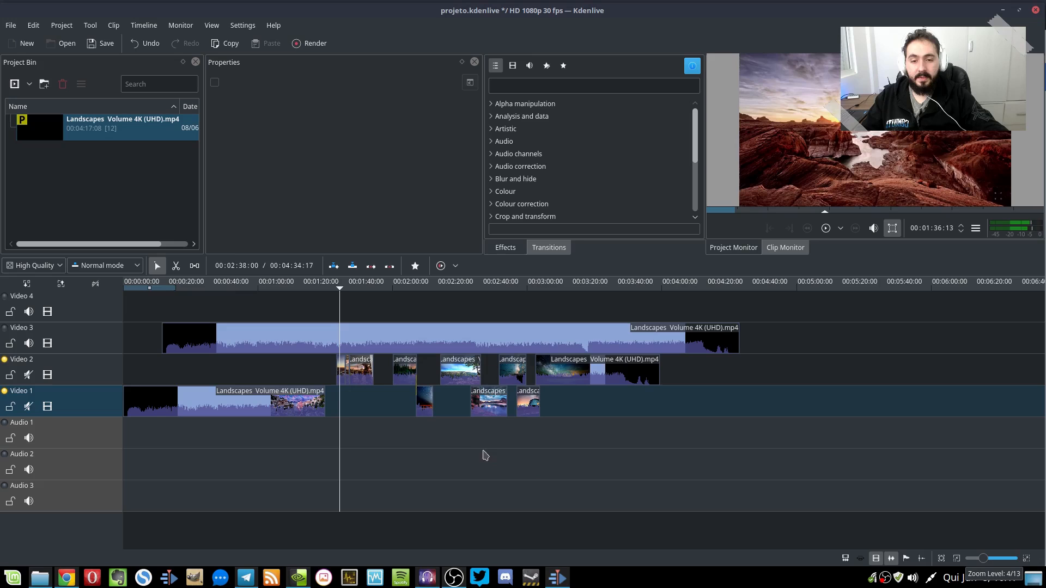
right_click(528, 406)
click(566, 321)
scroll(635, 424, down, 2)
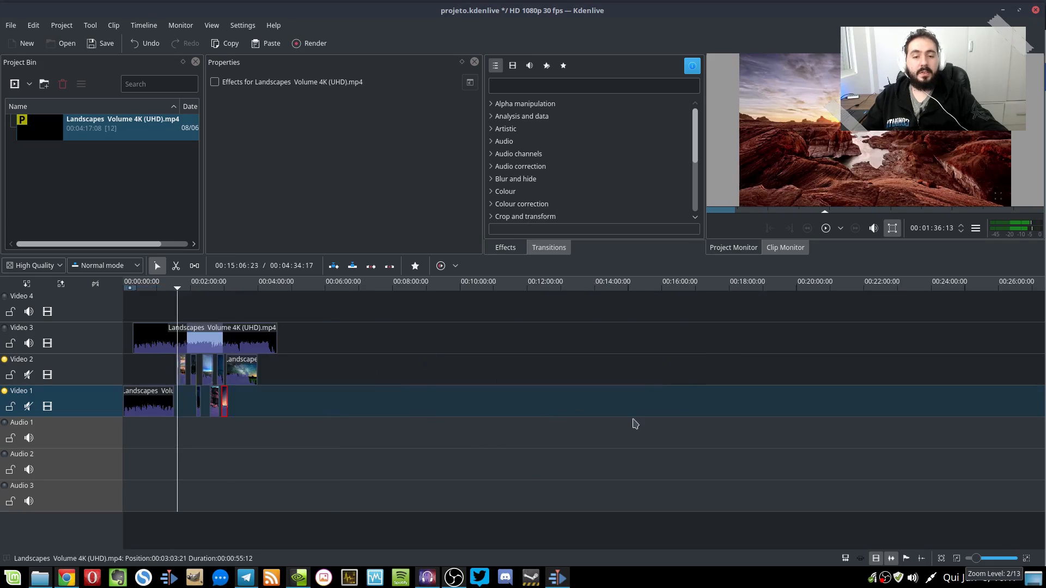
right_click(865, 370)
click(915, 413)
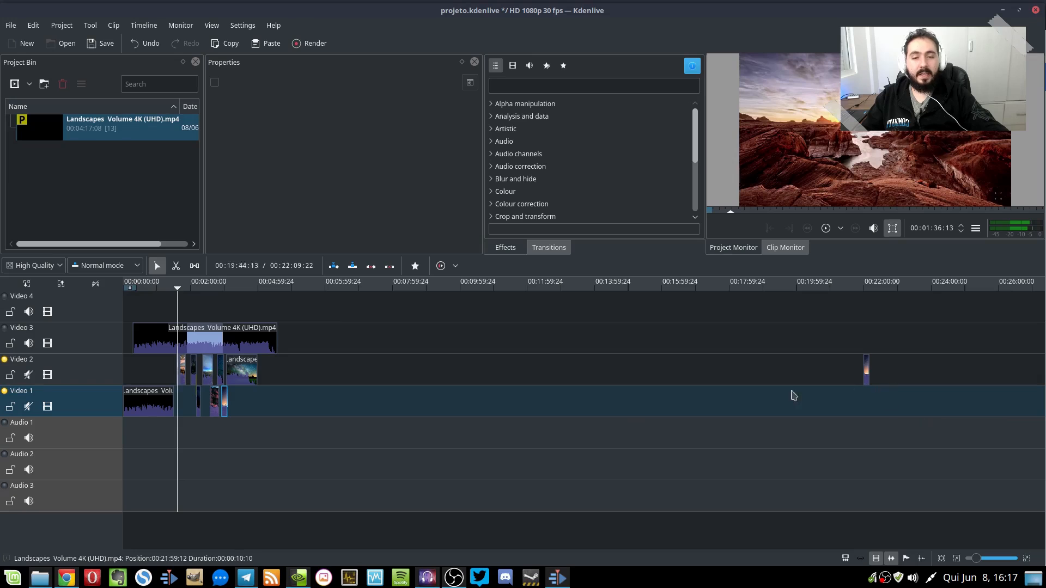
Examine the empty timeline gap between the main group of clips and the isolated clip on Video 2.
scroll(501, 404, up, 2)
scroll(550, 393, up, 9)
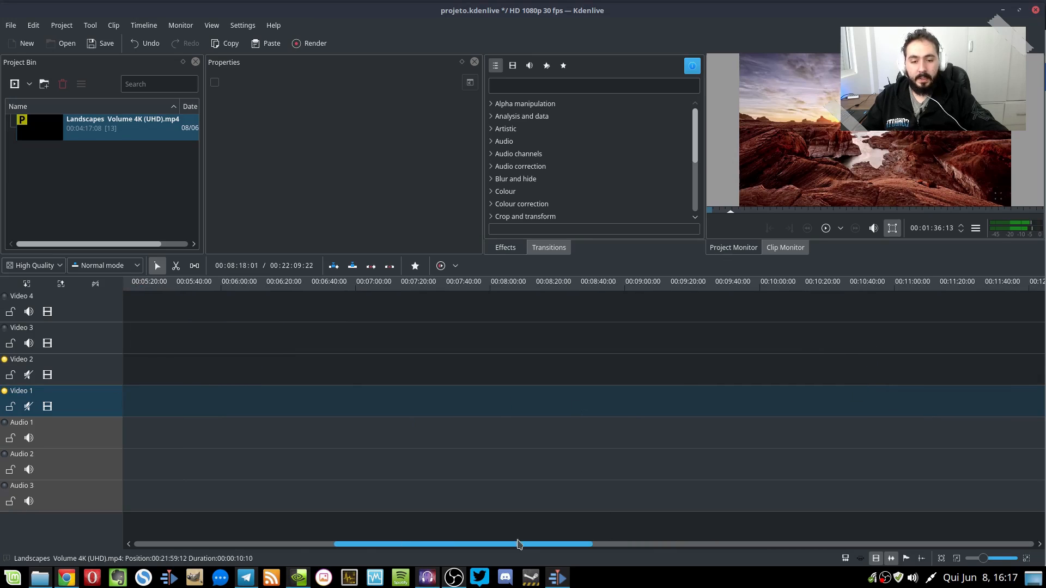
scroll(541, 403, down, 5)
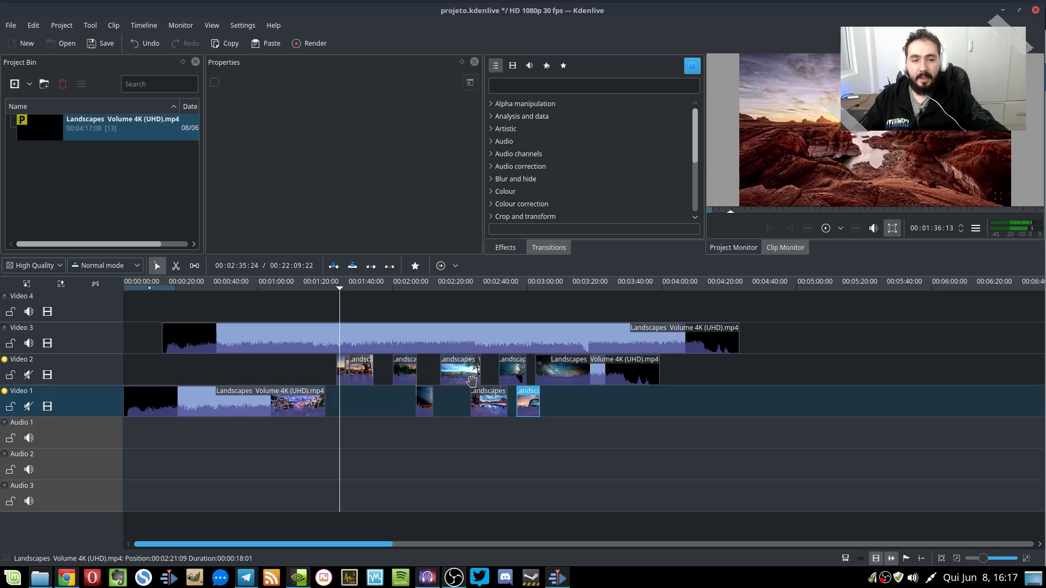
click(500, 332)
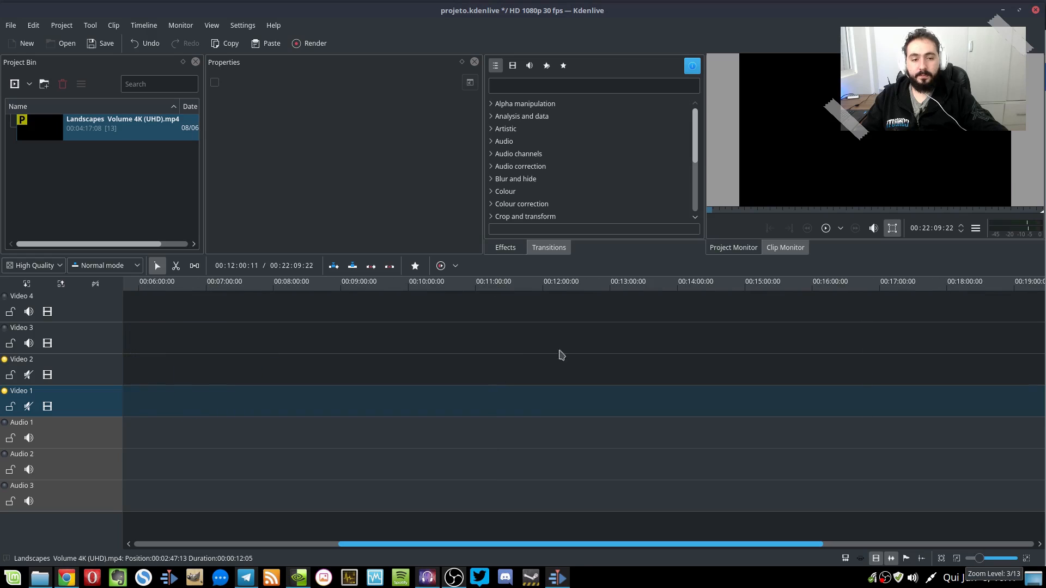
click(615, 376)
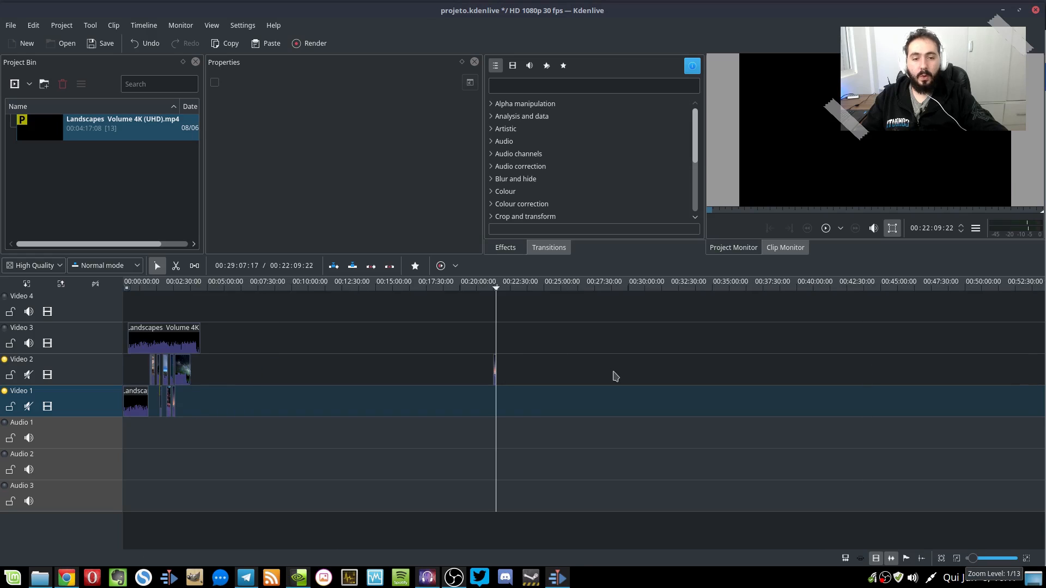
click(309, 44)
click(814, 59)
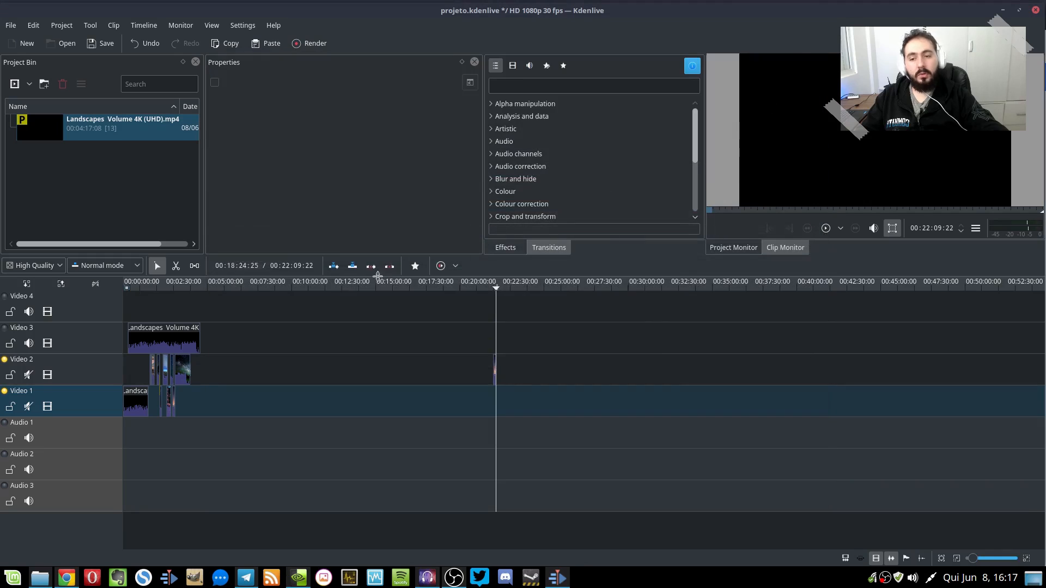
drag(202, 314, 500, 304)
scroll(540, 357, up, 3)
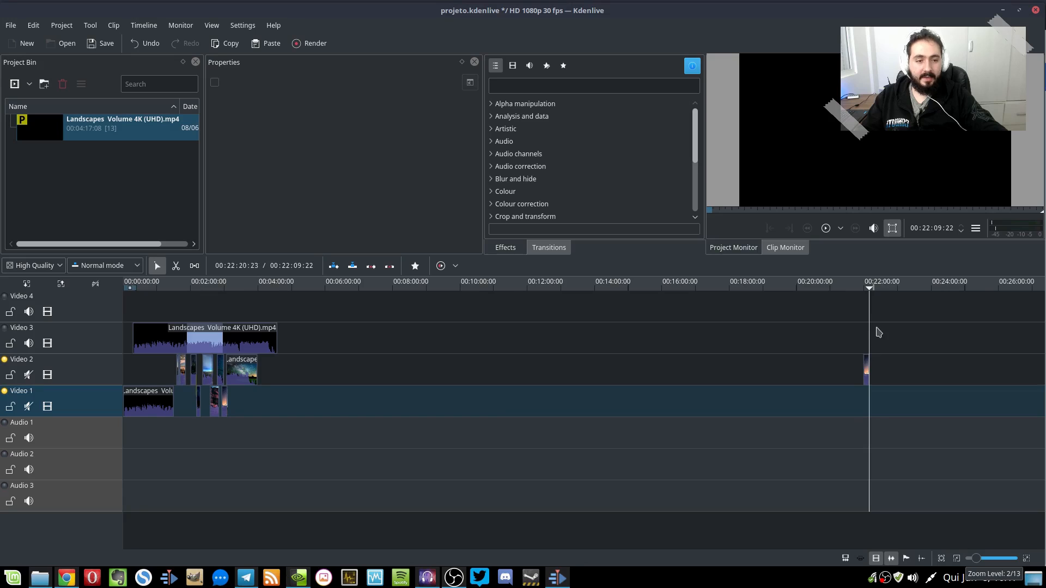
scroll(877, 333, up, 6)
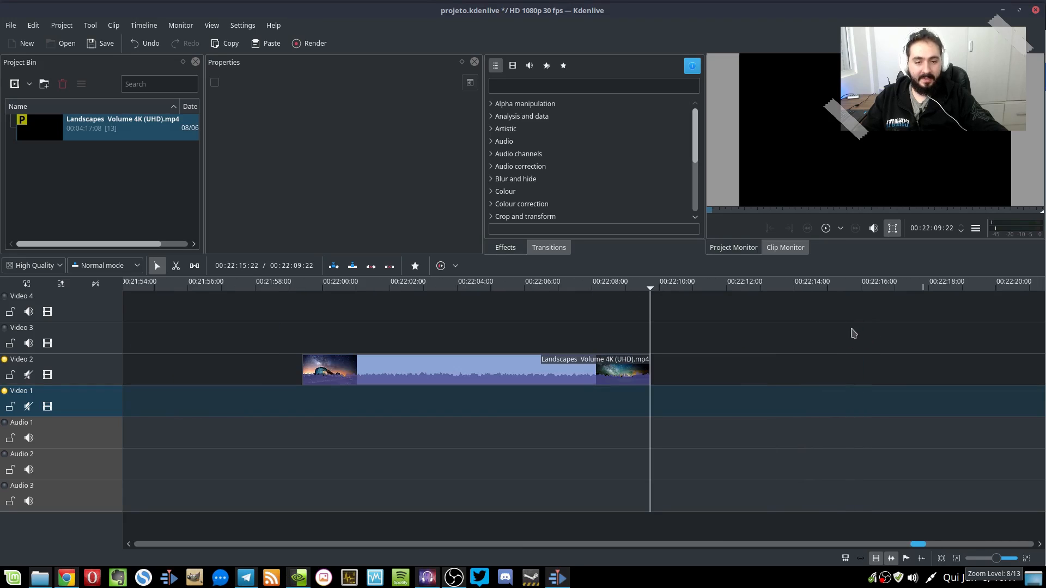
scroll(654, 362, down, 6)
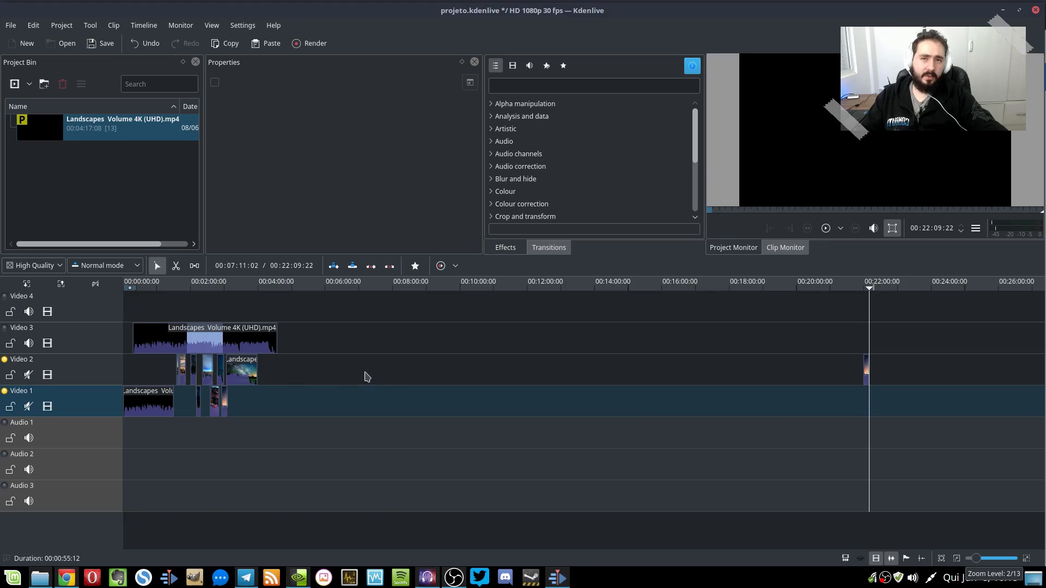
Delete the isolated clip near 00:22:00 on Video 2 and return the playhead to the start of the timeline.
click(866, 370)
key(Delete)
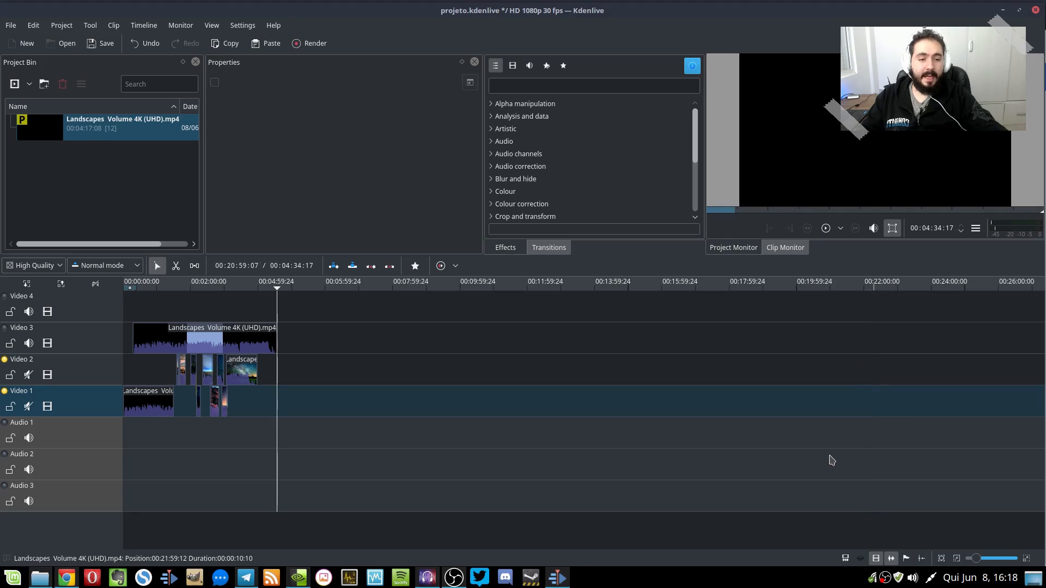
scroll(471, 415, up, 1)
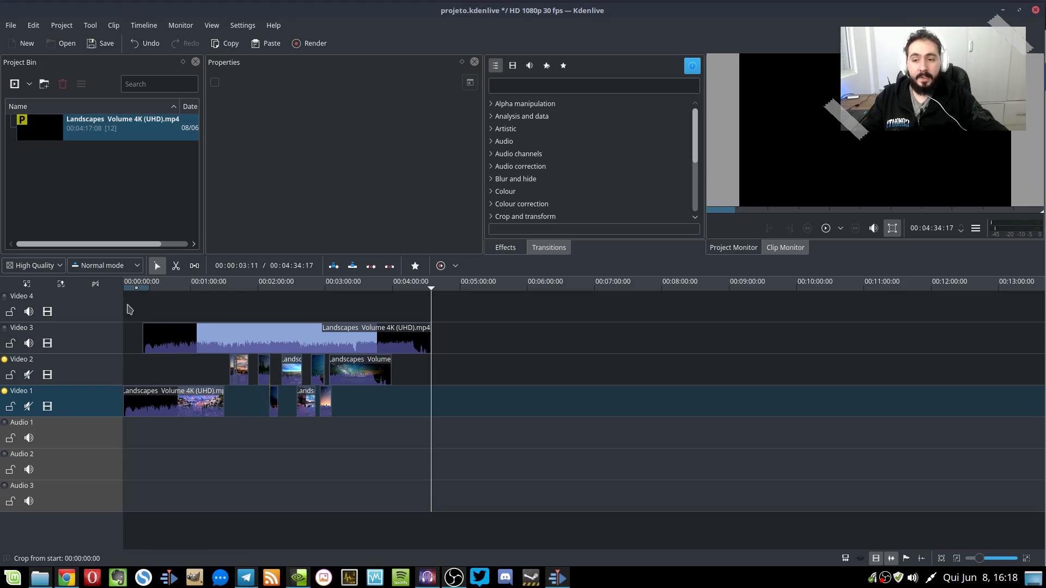
drag(125, 304, 45, 341)
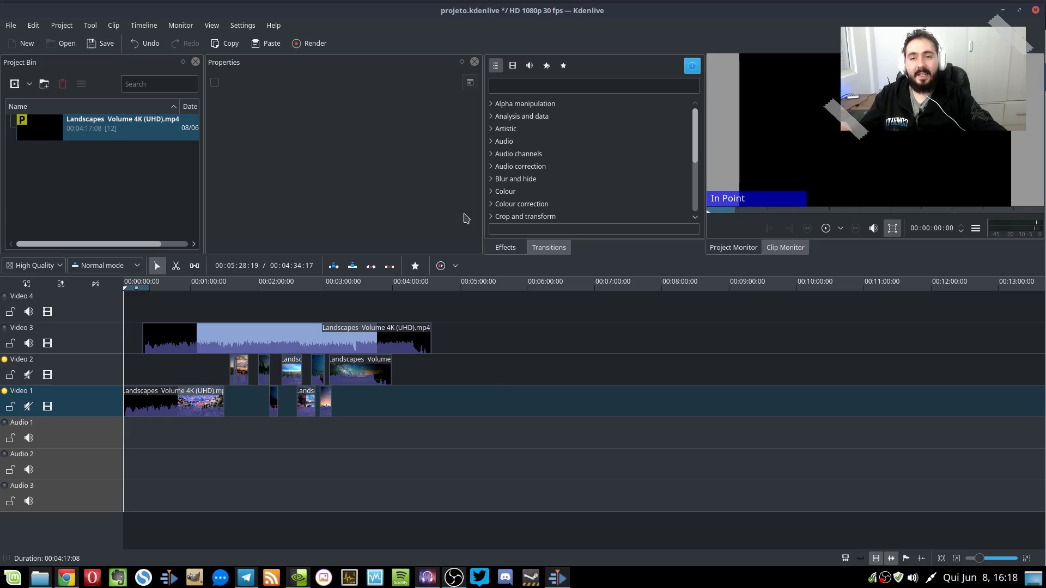
Set the render range to Selected zone in the rendering settings and close them.
click(310, 43)
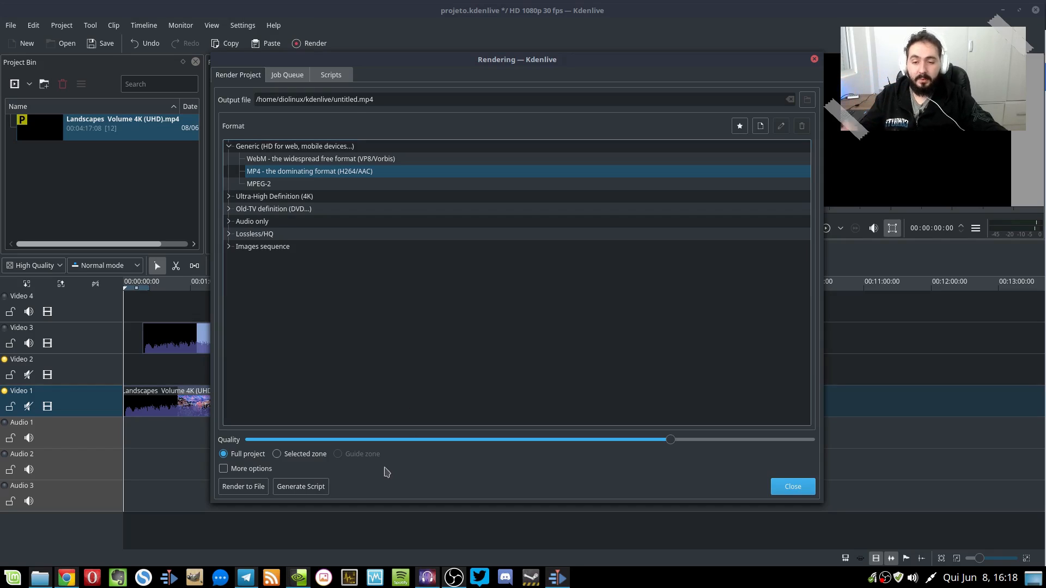
click(281, 456)
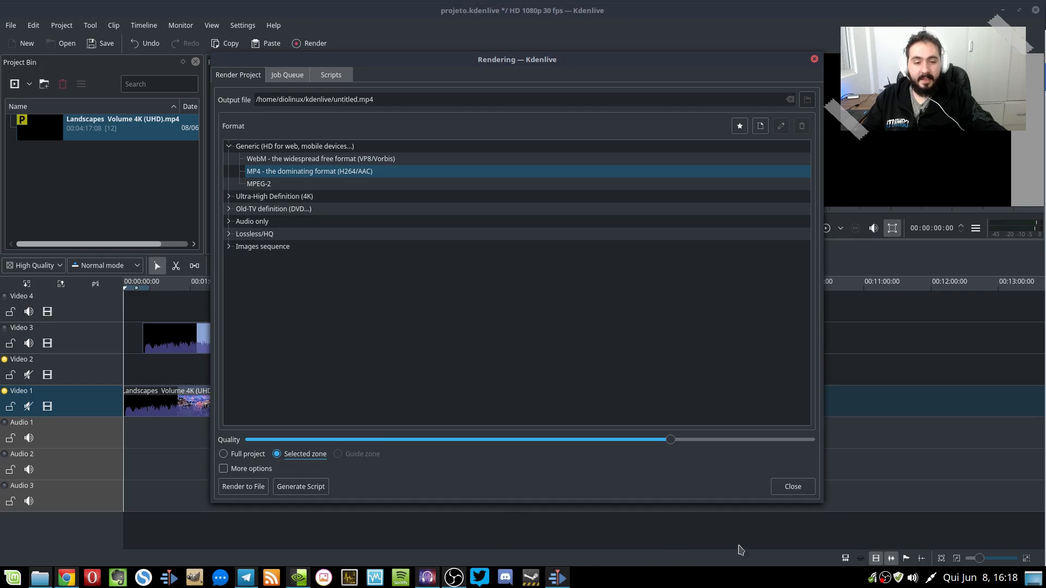
click(794, 486)
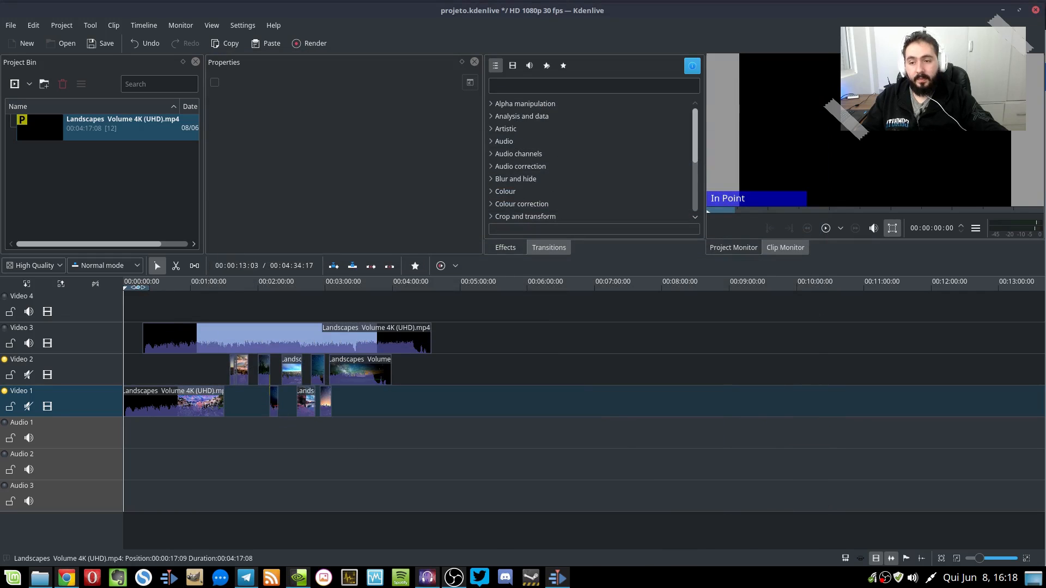
Move the playhead to 00:01:47:23 and extend the end of the timeline zone to about 00:02:50.
click(245, 303)
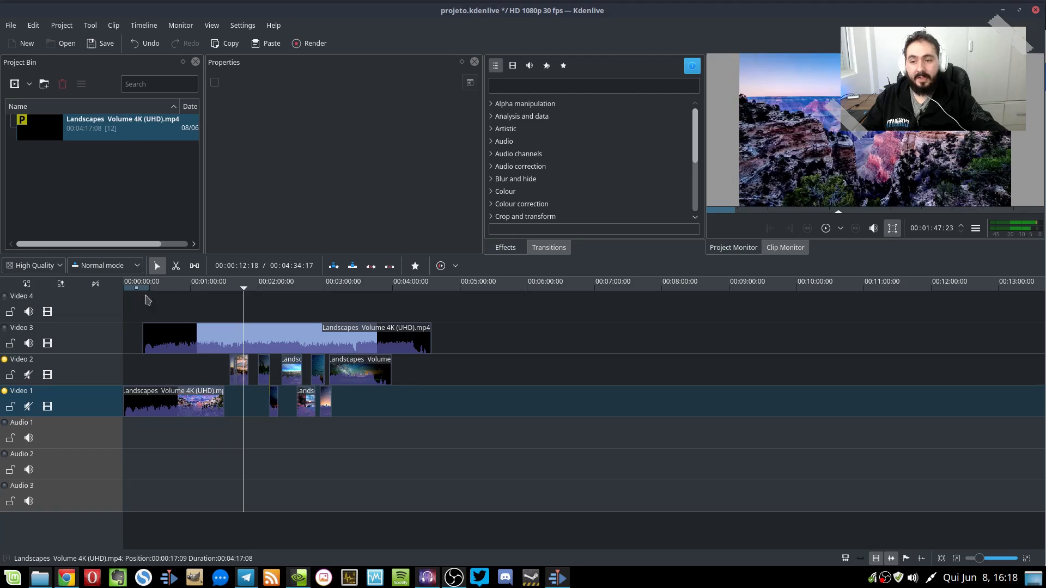
drag(150, 288, 315, 317)
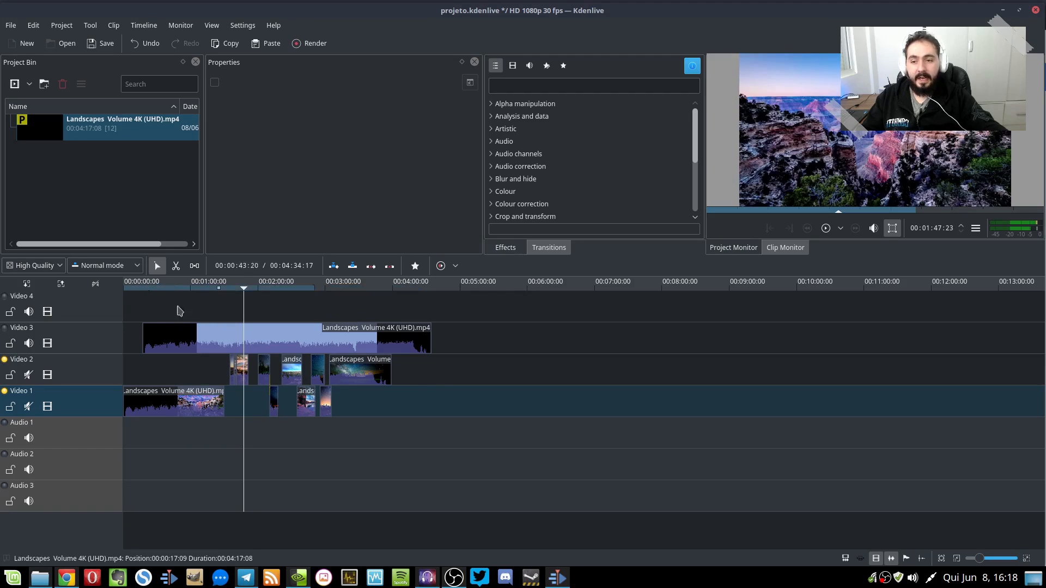
Shift the timeline zone and extend its end to the very end of the Video 3 clip at 00:04:34:17.
click(188, 288)
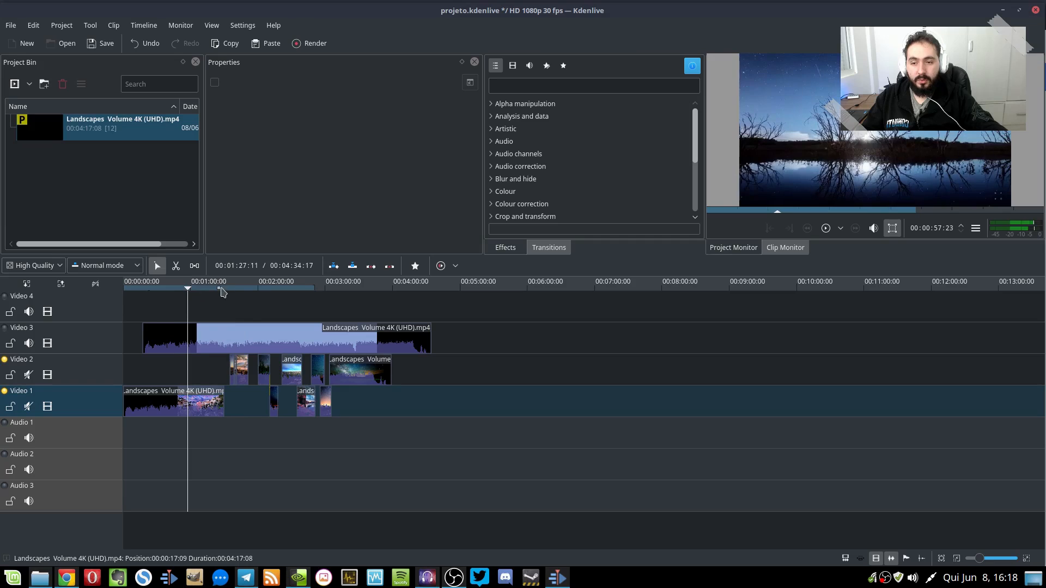
drag(226, 288, 268, 299)
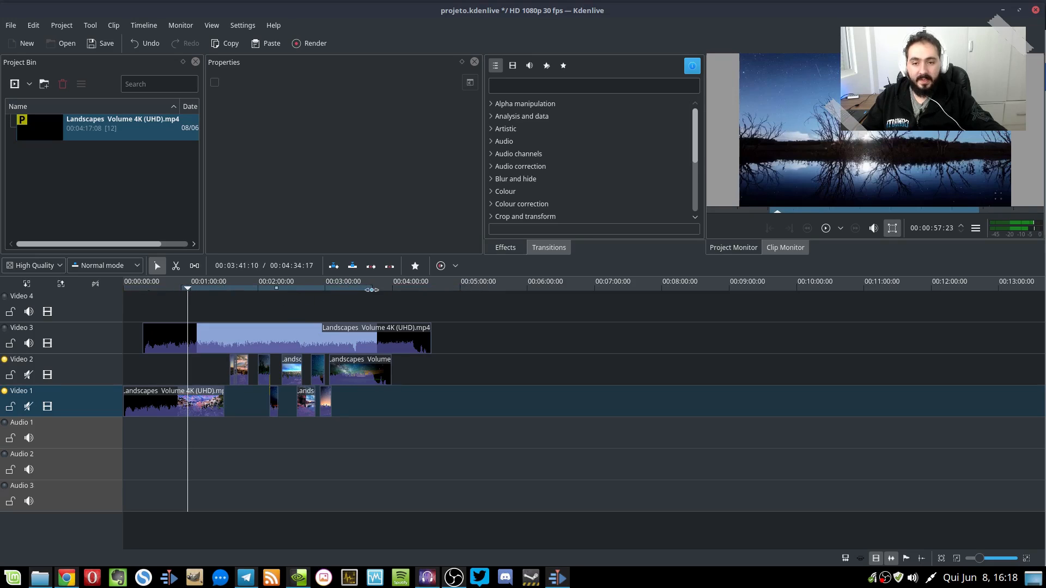
drag(371, 290, 397, 287)
click(431, 286)
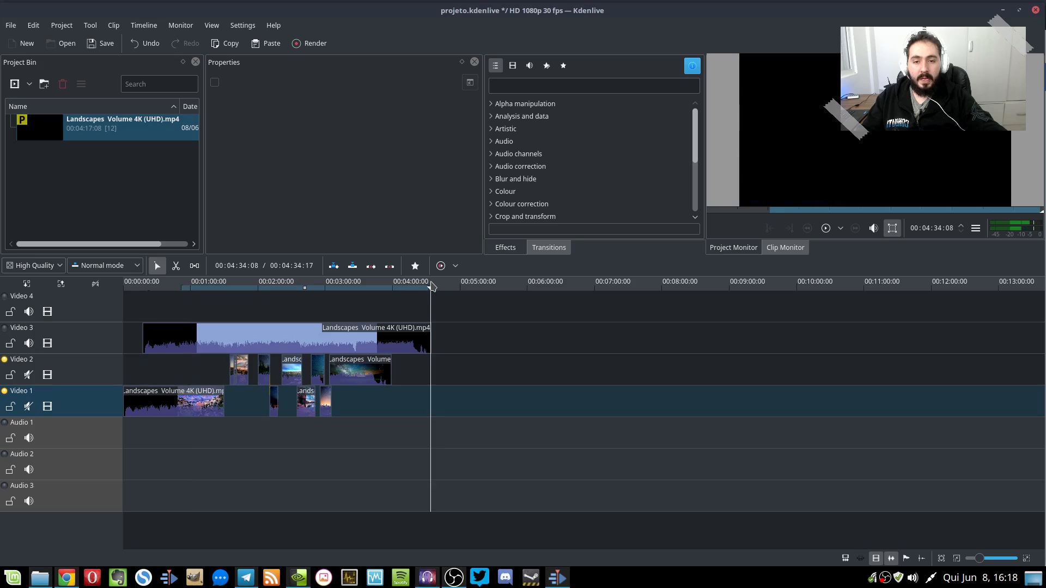
scroll(457, 335, up, 6)
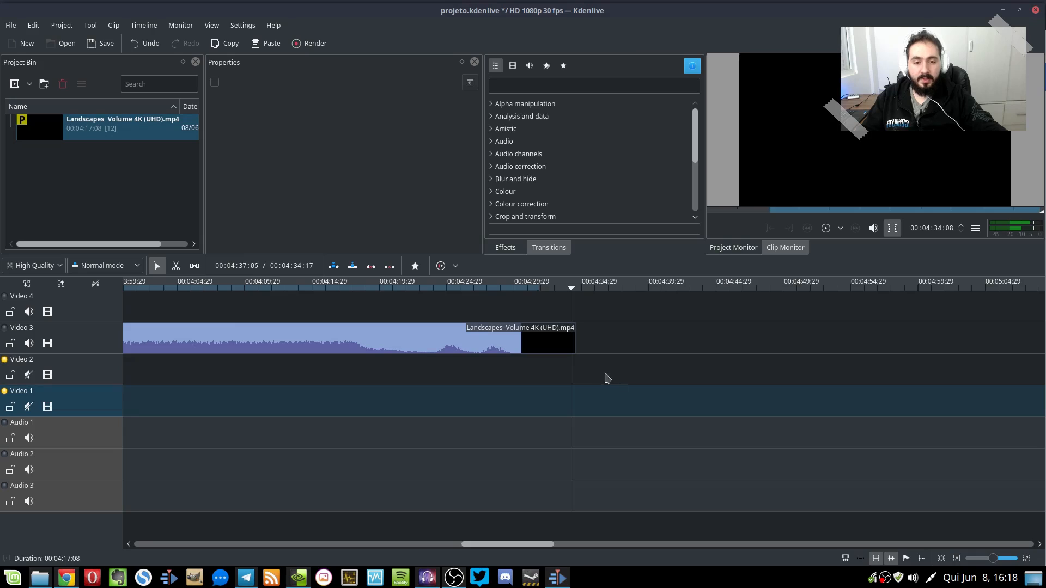
scroll(605, 376, up, 3)
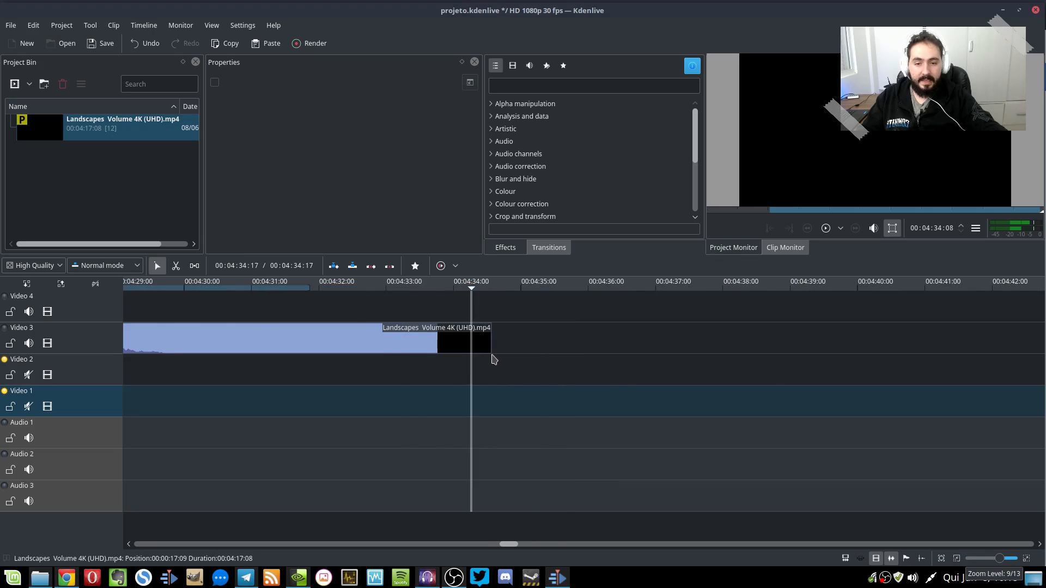
scroll(492, 357, up, 2)
scroll(408, 336, down, 2)
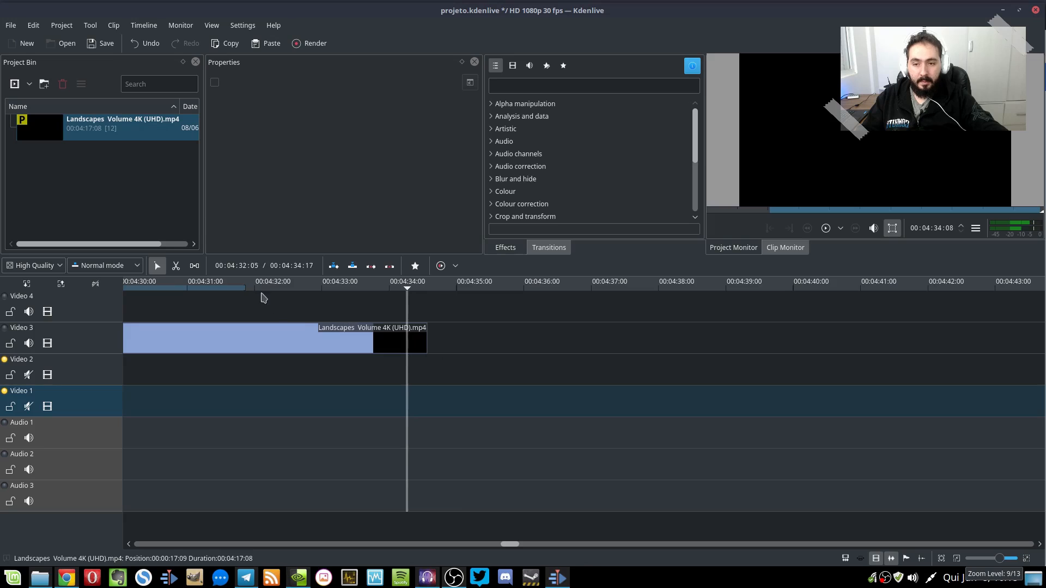
drag(248, 282, 377, 311)
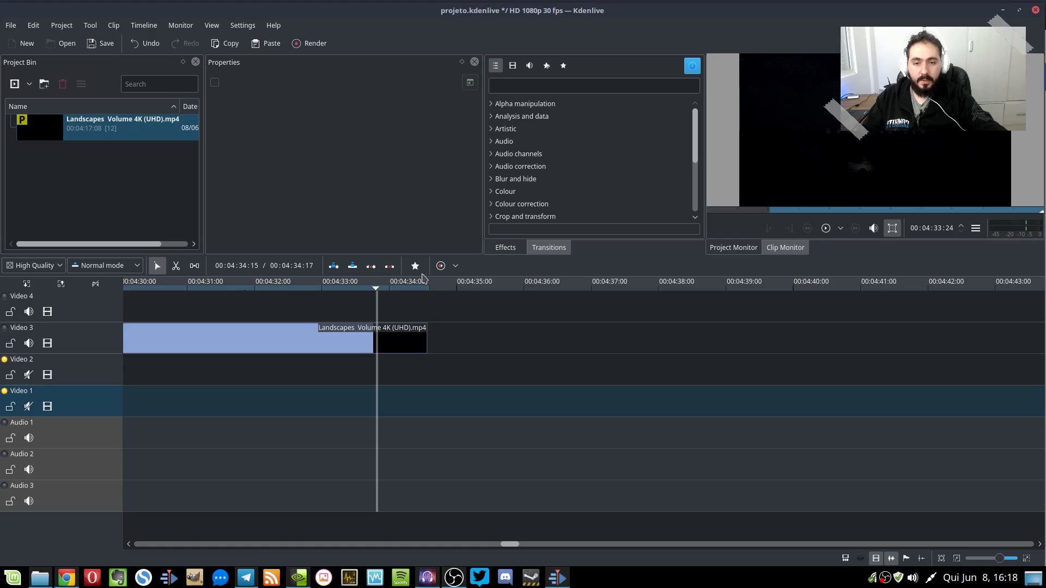
scroll(425, 327, up, 4)
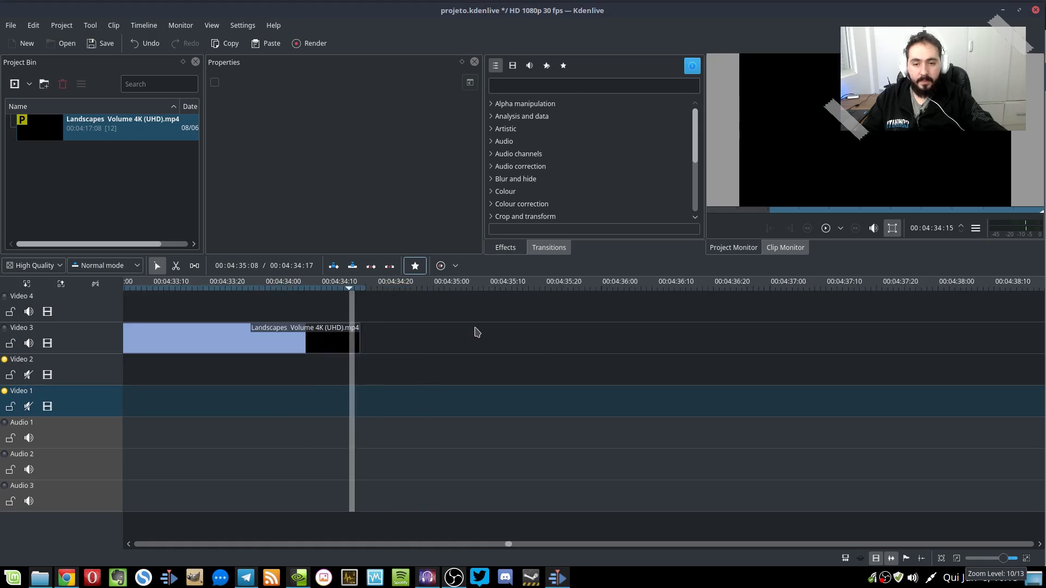
scroll(450, 330, up, 2)
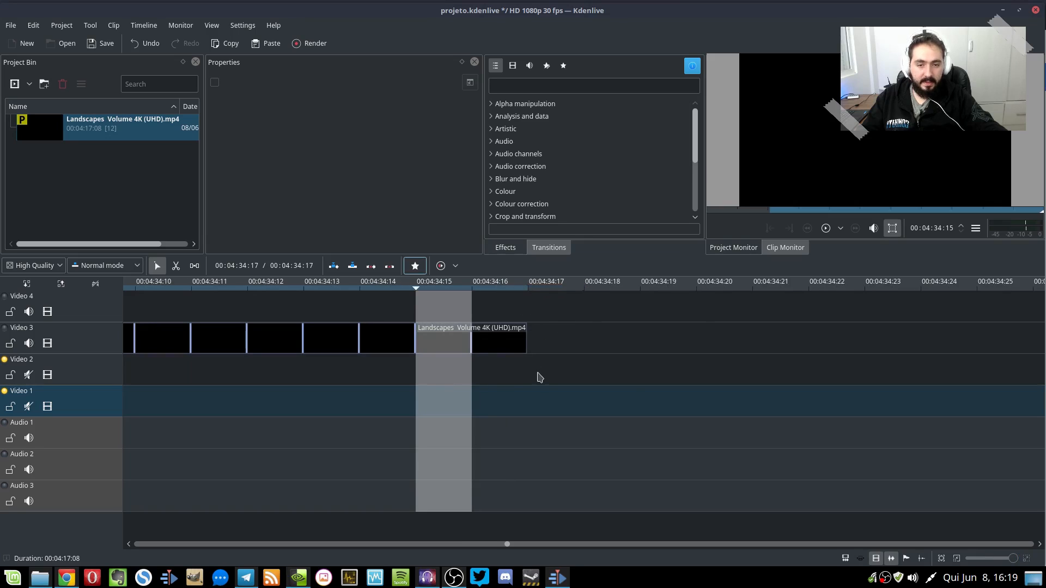
Set the timeline zone's start and the playhead to 00:00:00:00, and review the Selected zone range in the rendering settings.
scroll(539, 378, down, 8)
click(131, 302)
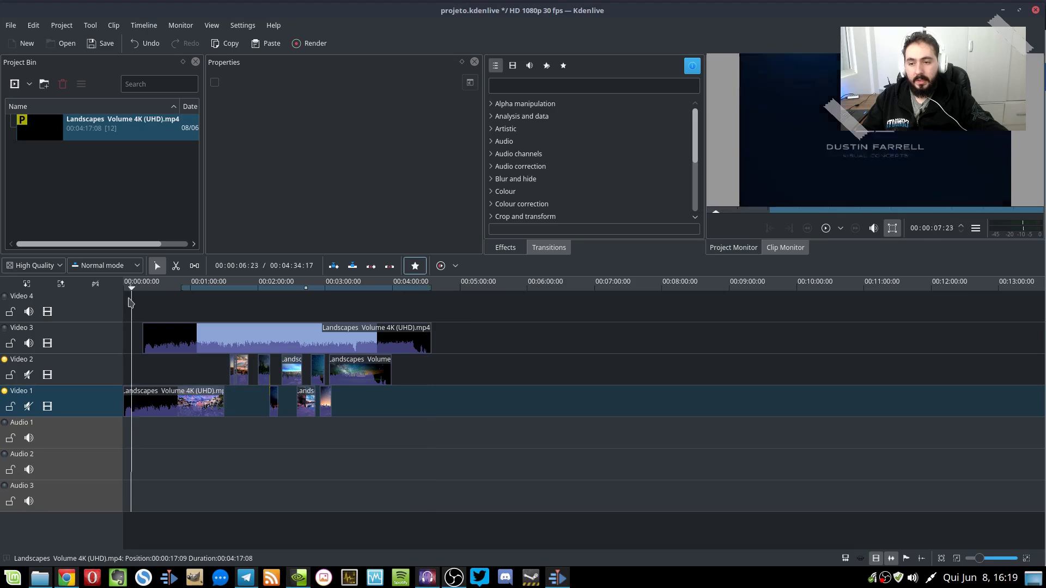
mouse_move(128, 299)
mouse_down()
mouse_move(117, 302)
mouse_move(136, 289)
mouse_move(122, 290)
mouse_up()
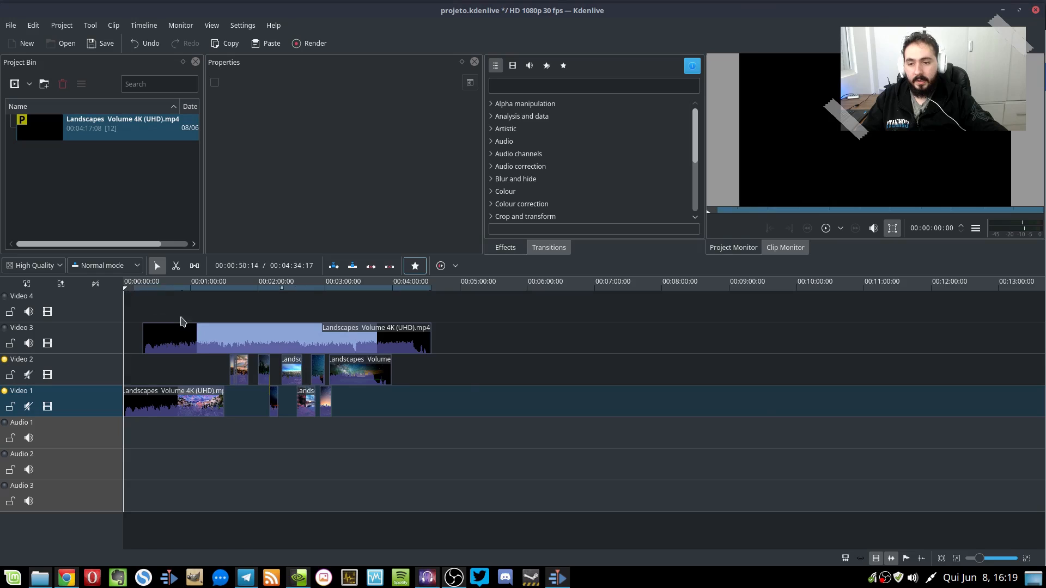
scroll(184, 321, up, 4)
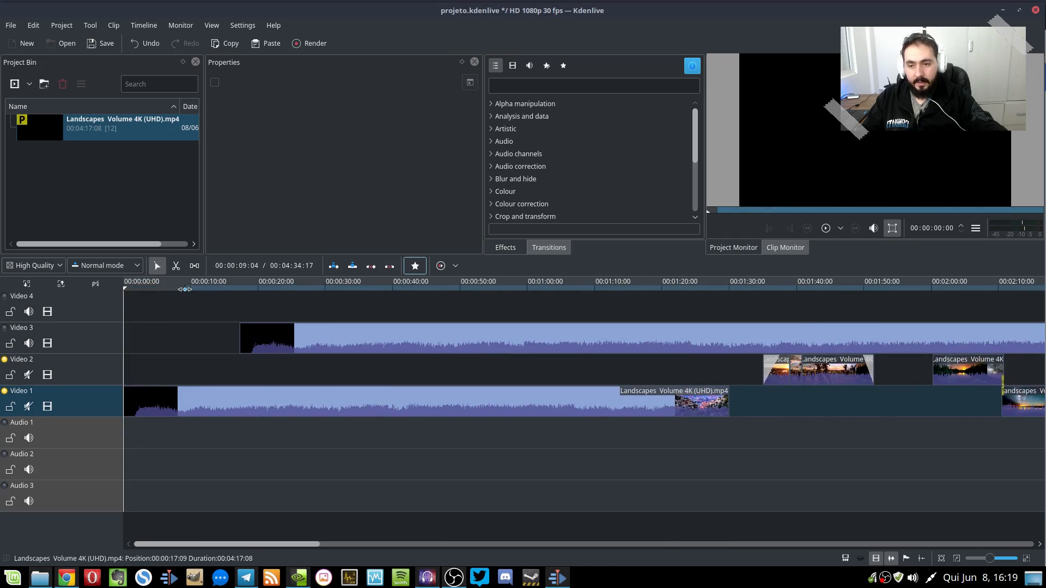
scroll(413, 397, down, 4)
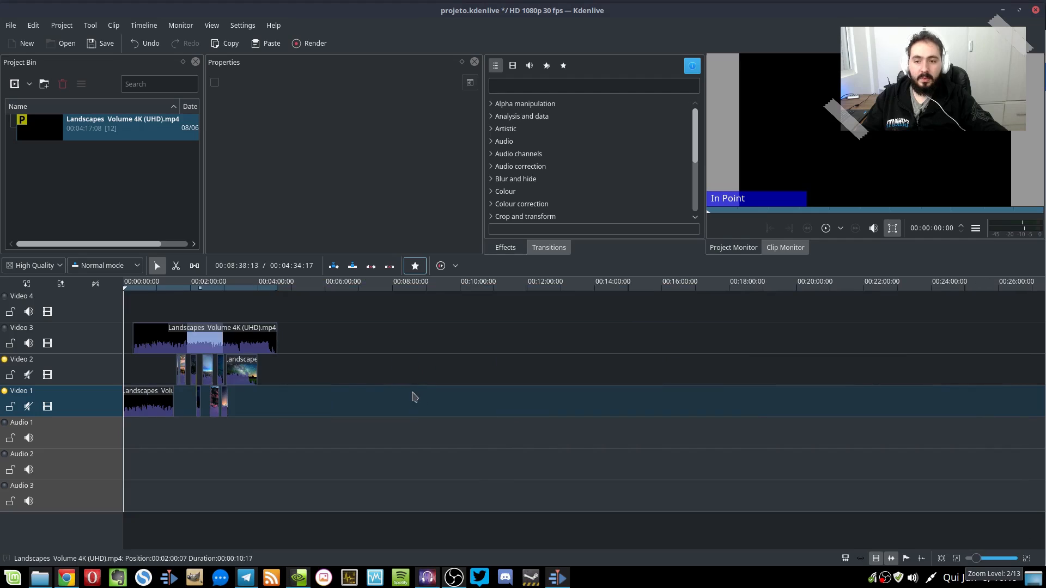
click(308, 44)
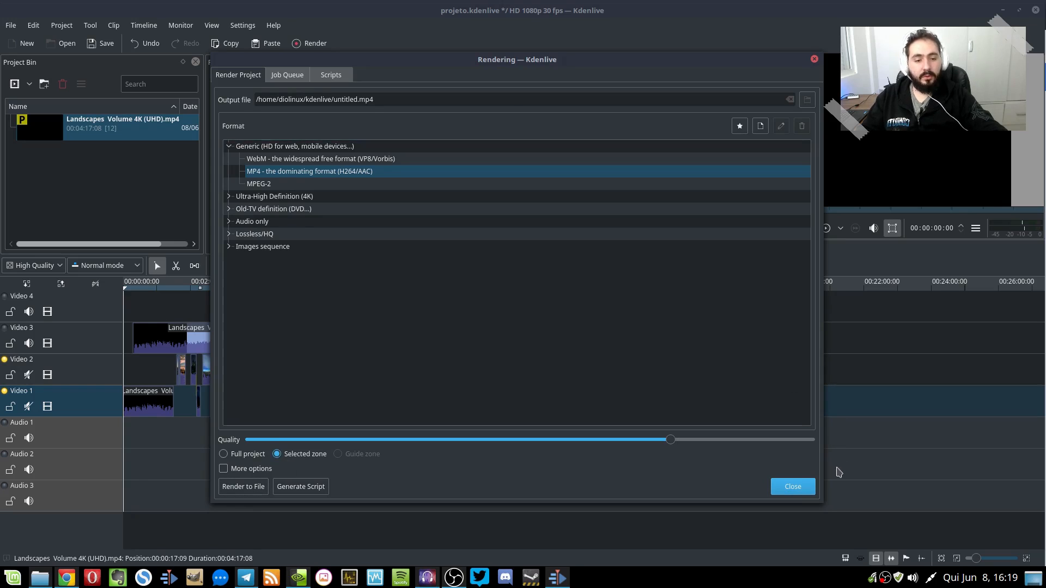
click(792, 488)
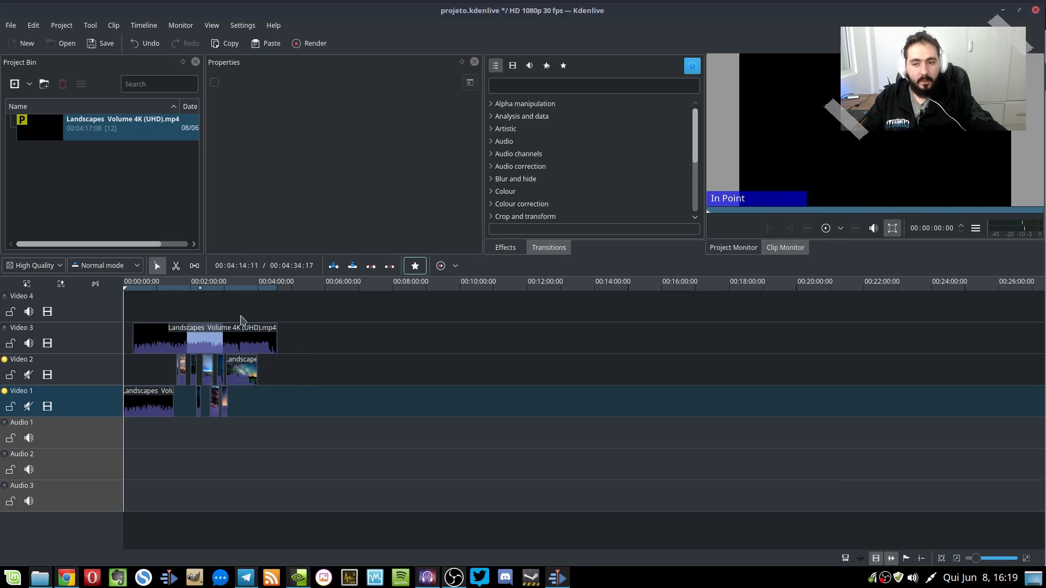
Mute Video 3 and set the timeline zone from about 00:03:25 to 00:04:00, over the end of the last Video 2 clip.
drag(277, 290, 246, 289)
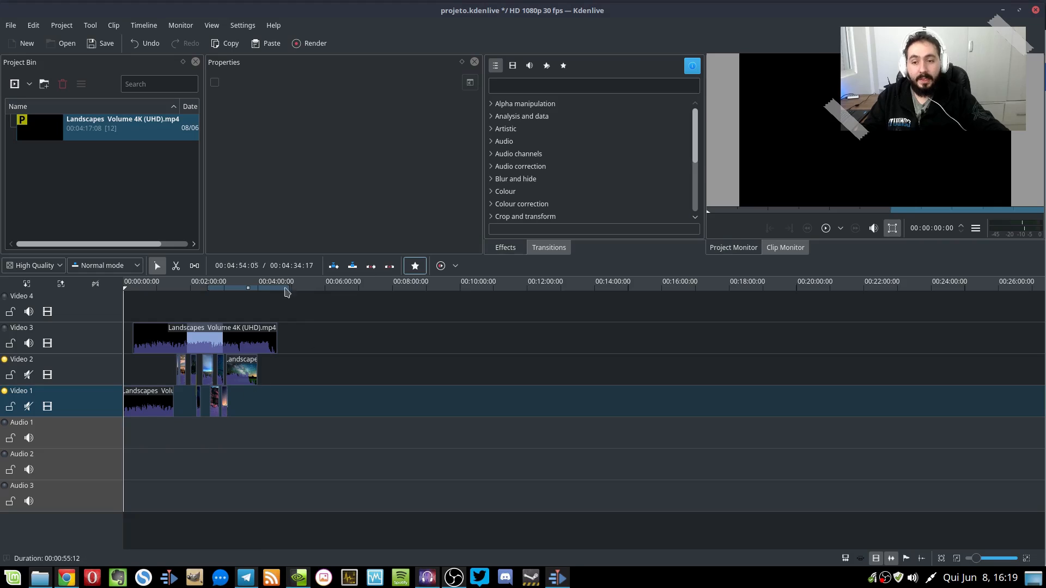
click(258, 283)
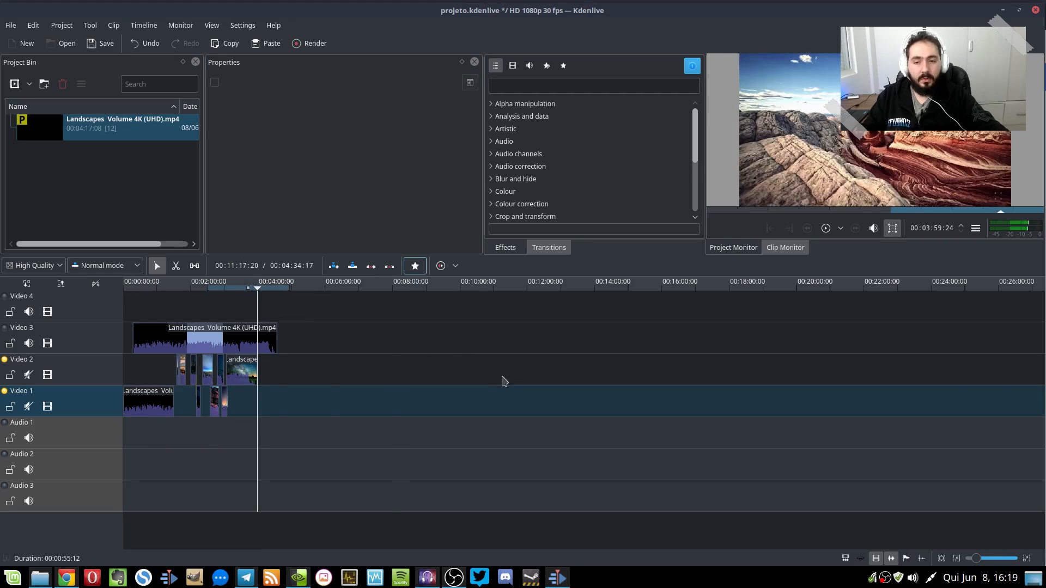
scroll(503, 380, up, 1)
scroll(577, 358, down, 1)
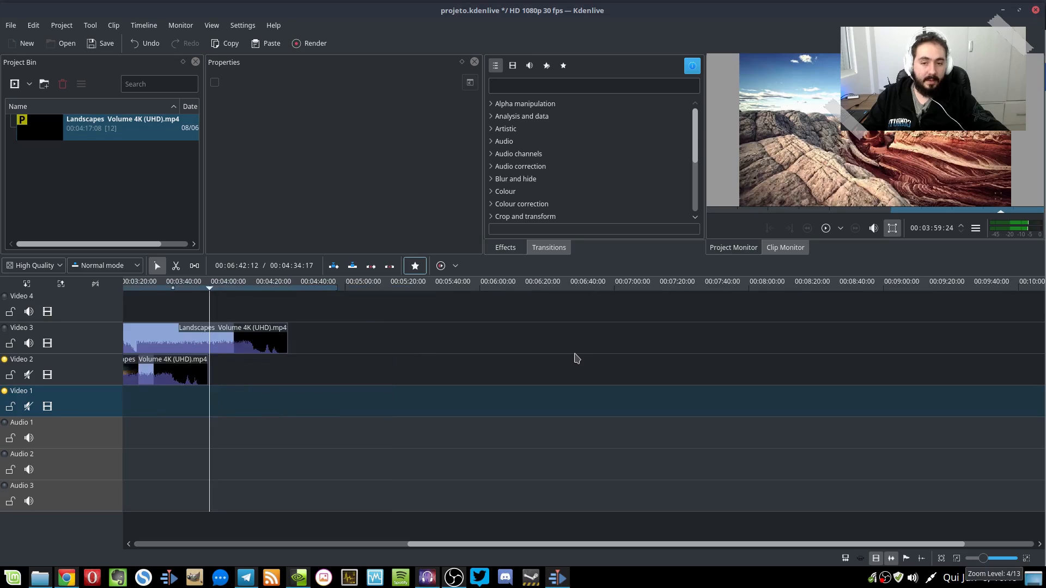
scroll(575, 358, up, 2)
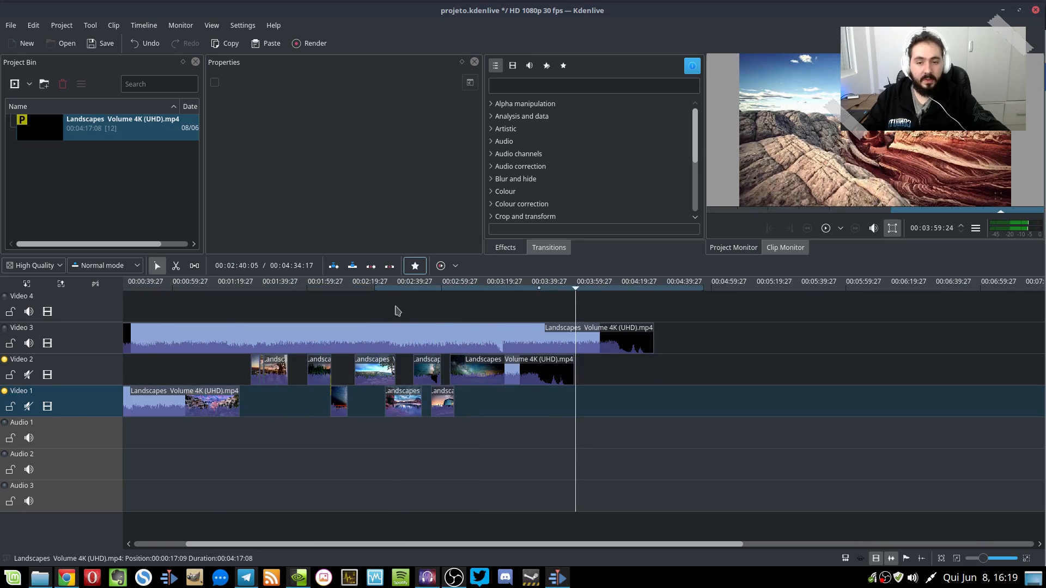
drag(704, 289, 452, 289)
click(47, 345)
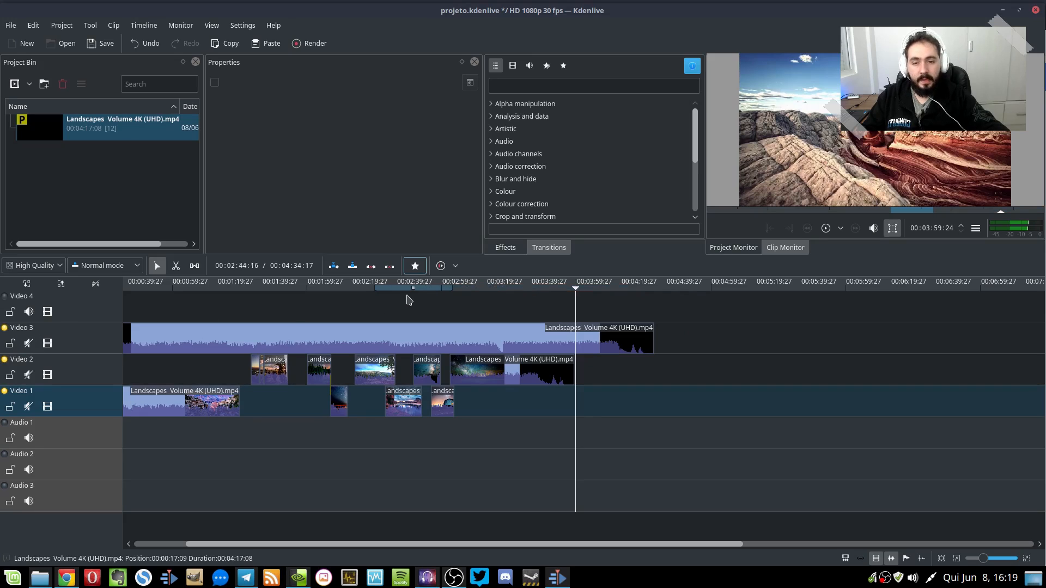
drag(414, 288, 537, 287)
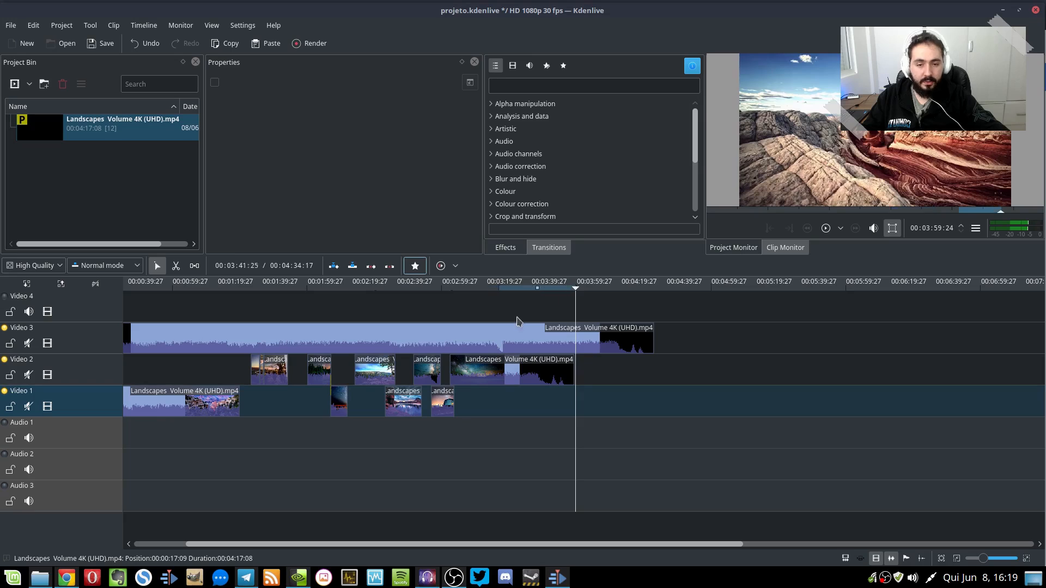
Play the start of the timeline zone from just before it to 00:03:27:02, and place the playhead at 00:03:37:14.
click(533, 287)
scroll(533, 287, up, 1)
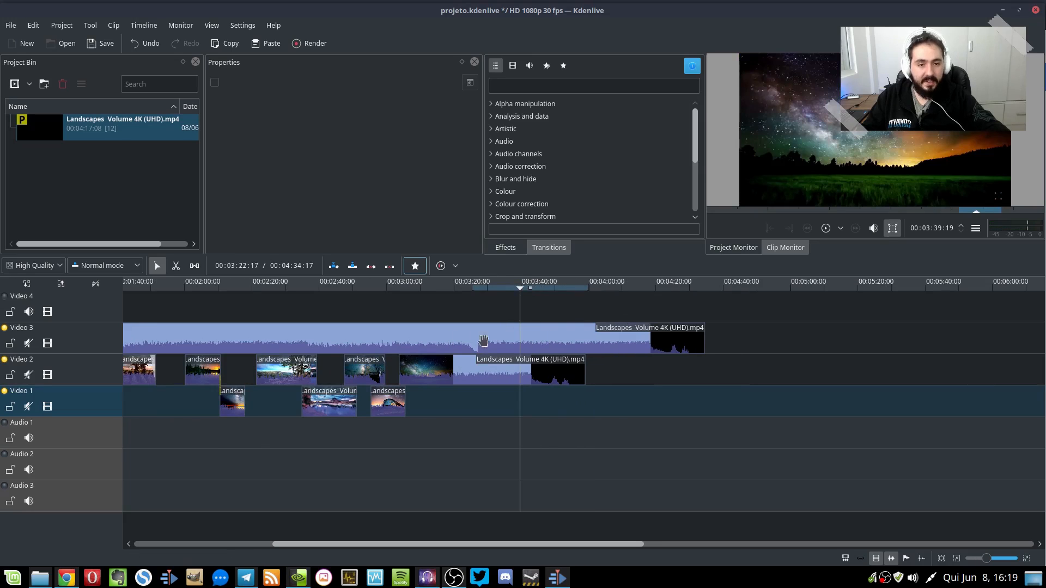
drag(526, 290, 505, 287)
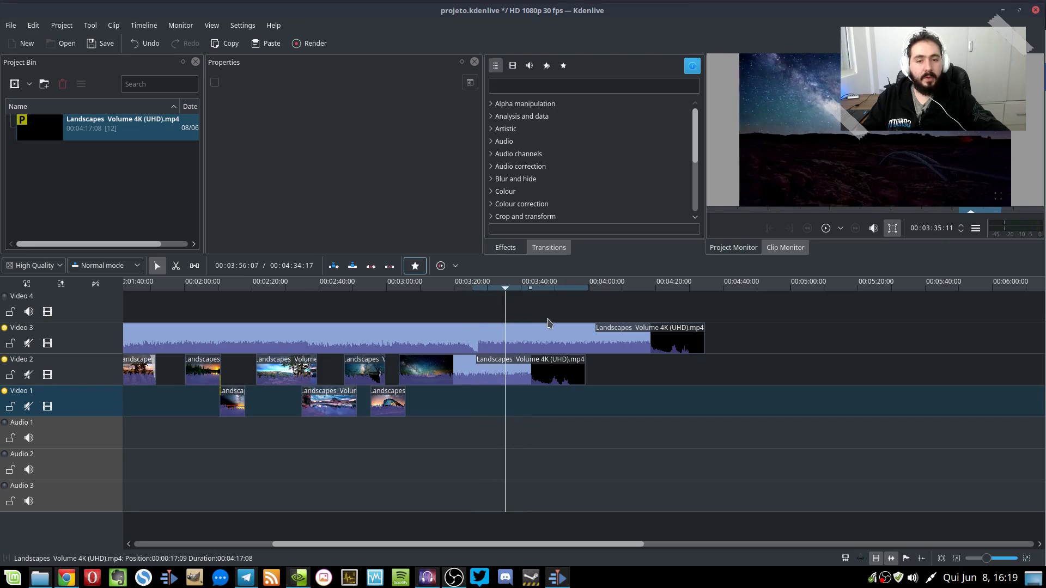
click(462, 285)
key(space)
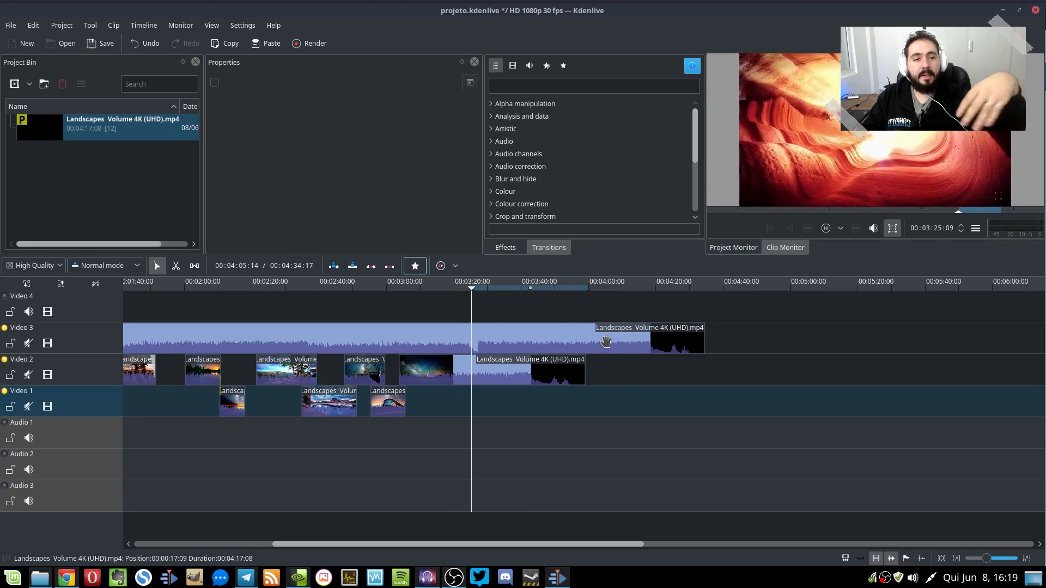
key(space)
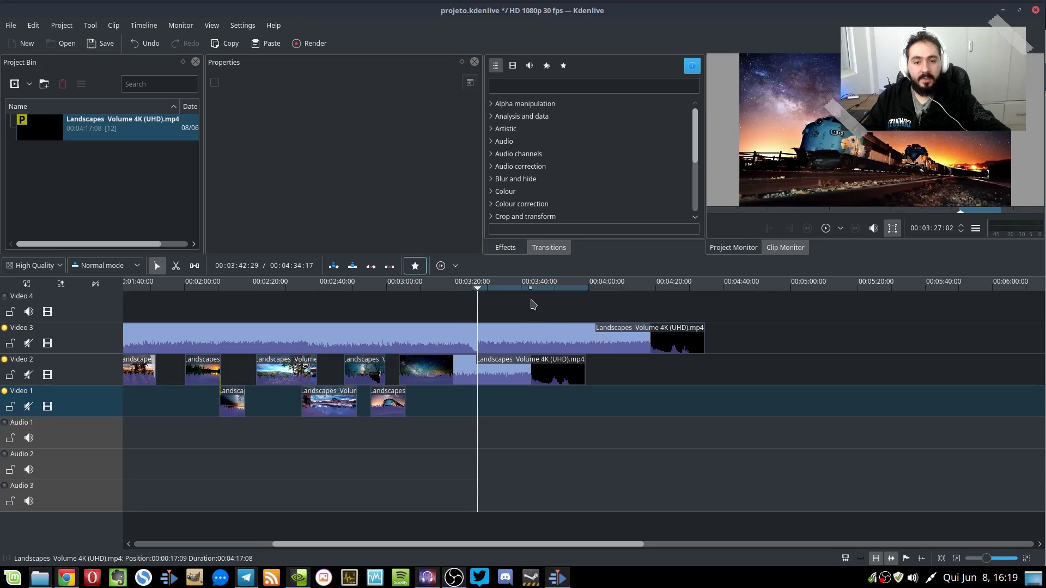
click(513, 289)
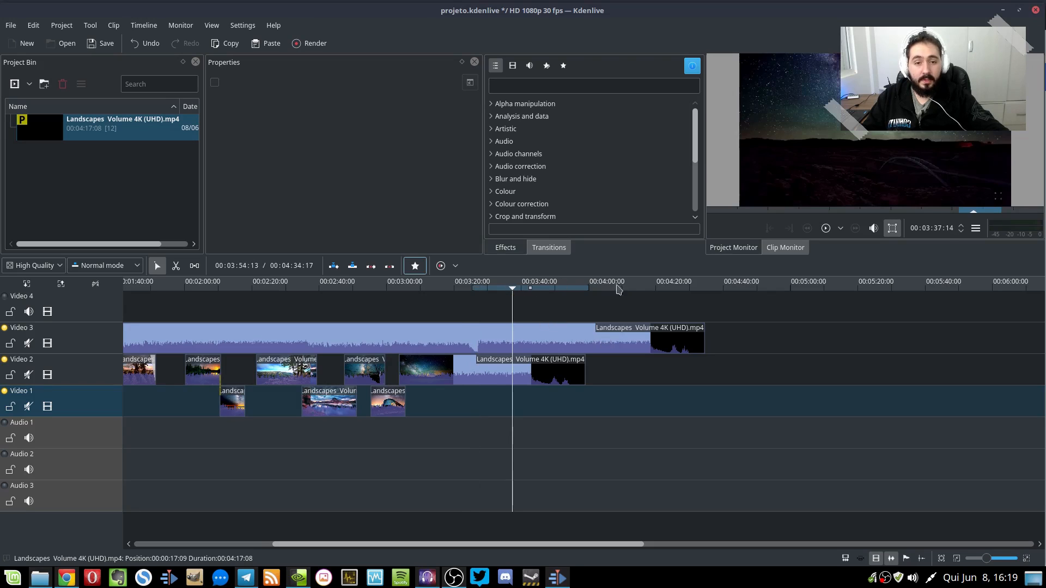
Render the timeline preview for the selected zone and review the available preview options.
click(455, 267)
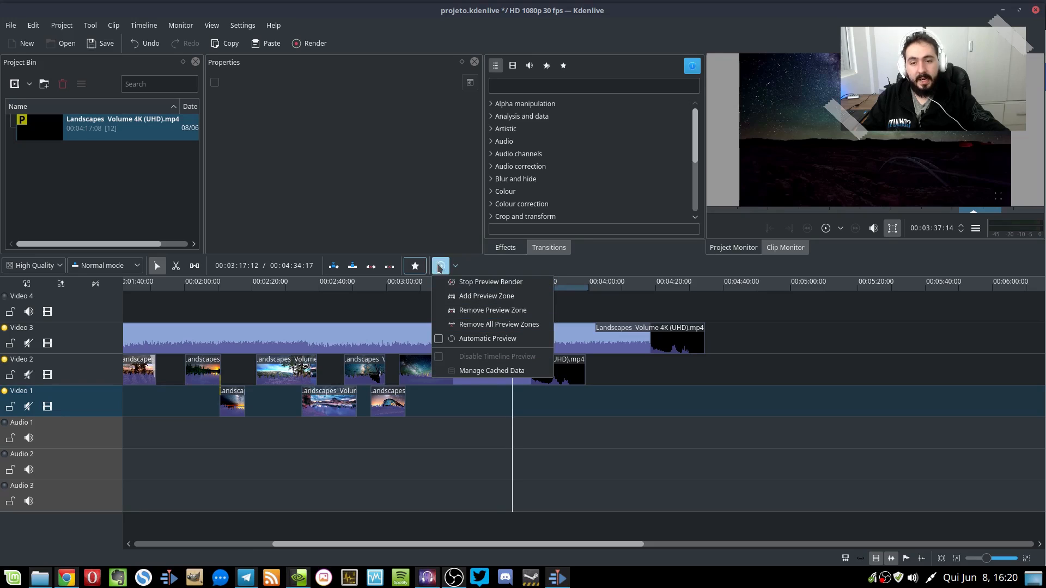
click(440, 267)
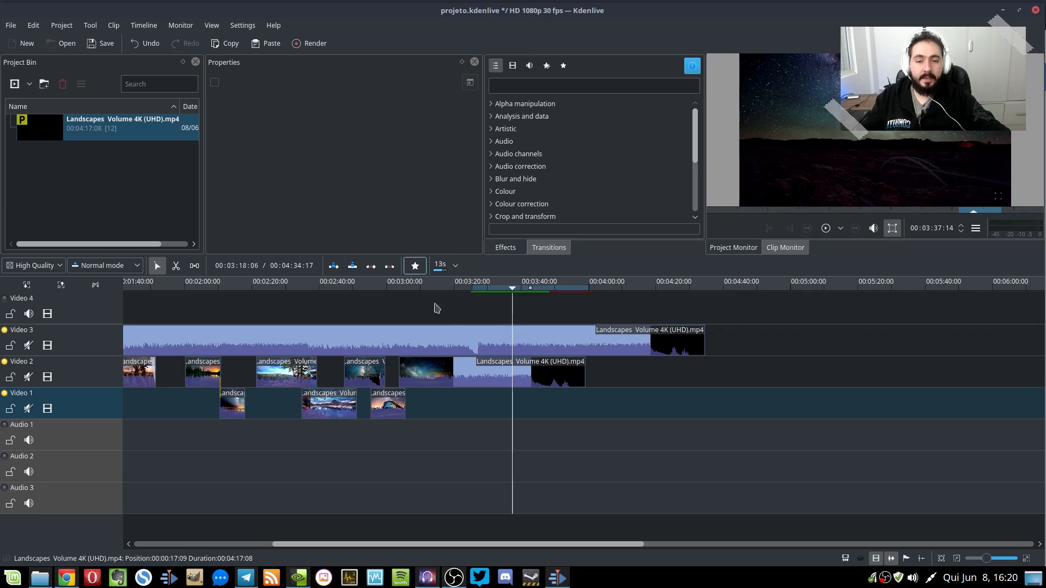
click(456, 270)
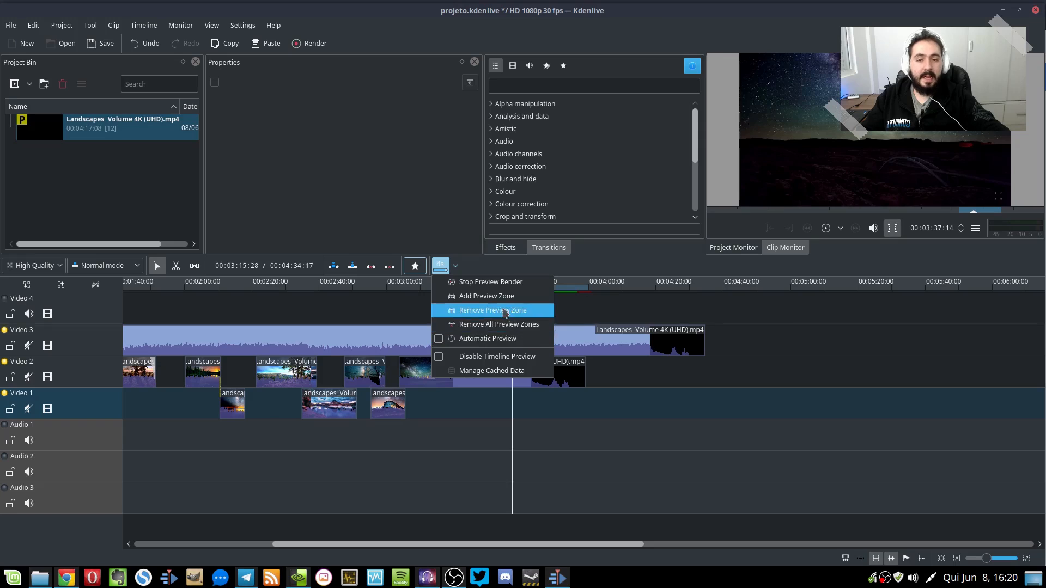
click(646, 314)
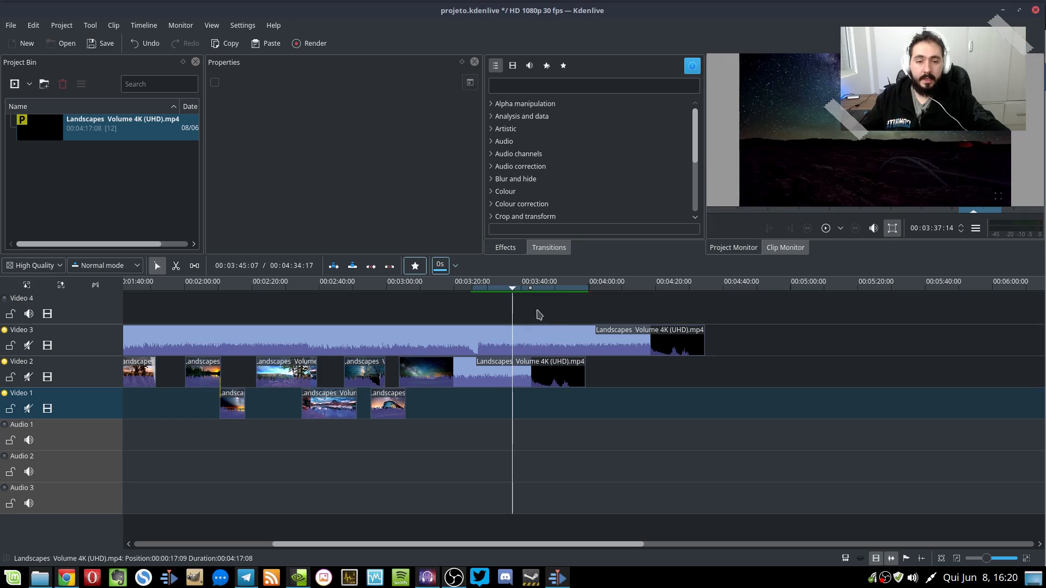
Play the preview-rendered zone from 00:03:22:27, skip ahead to its closing part and stop playback at 00:03:57:00.
drag(512, 291, 464, 301)
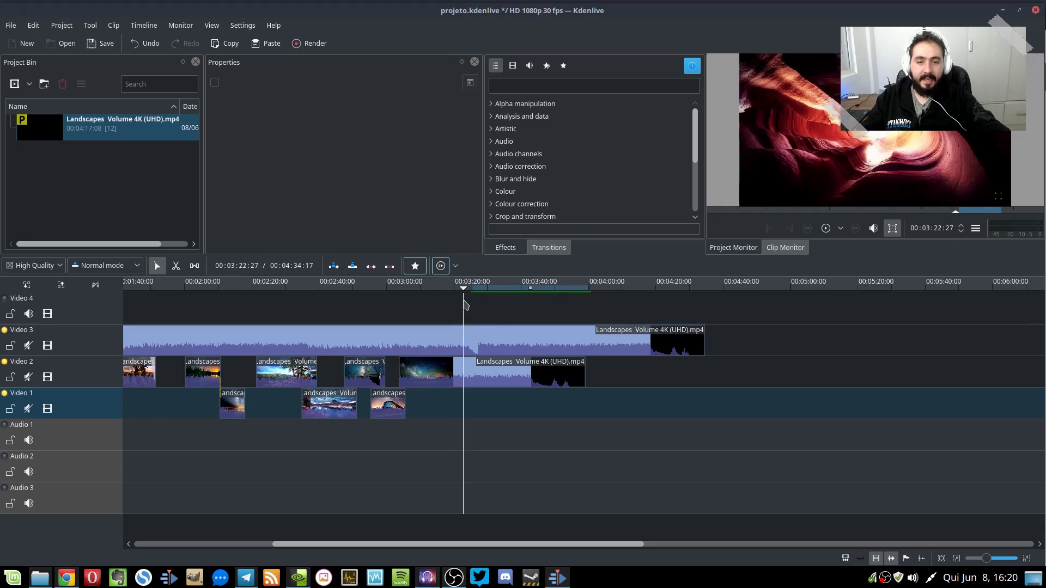
key(space)
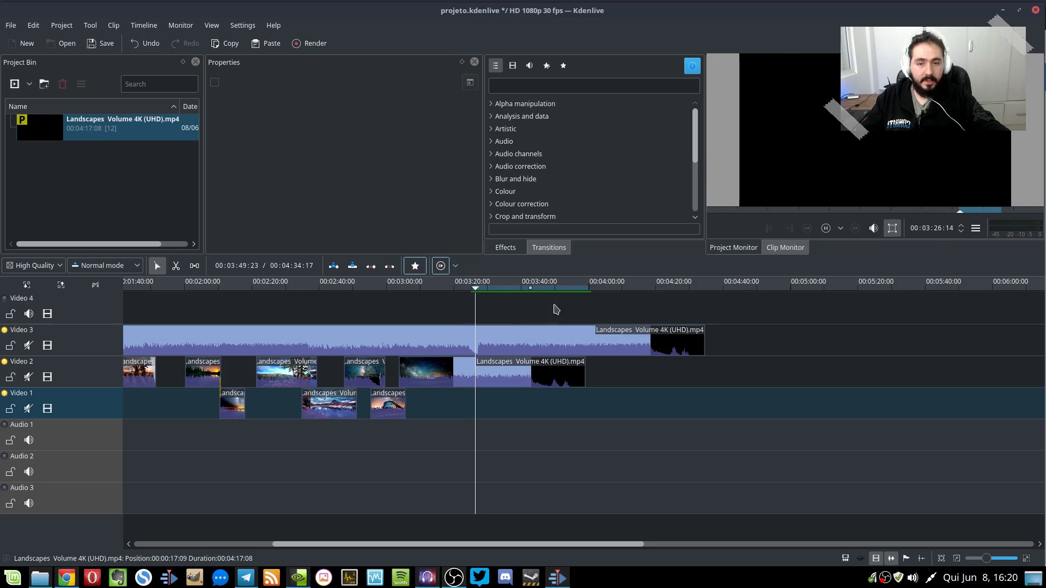
click(549, 289)
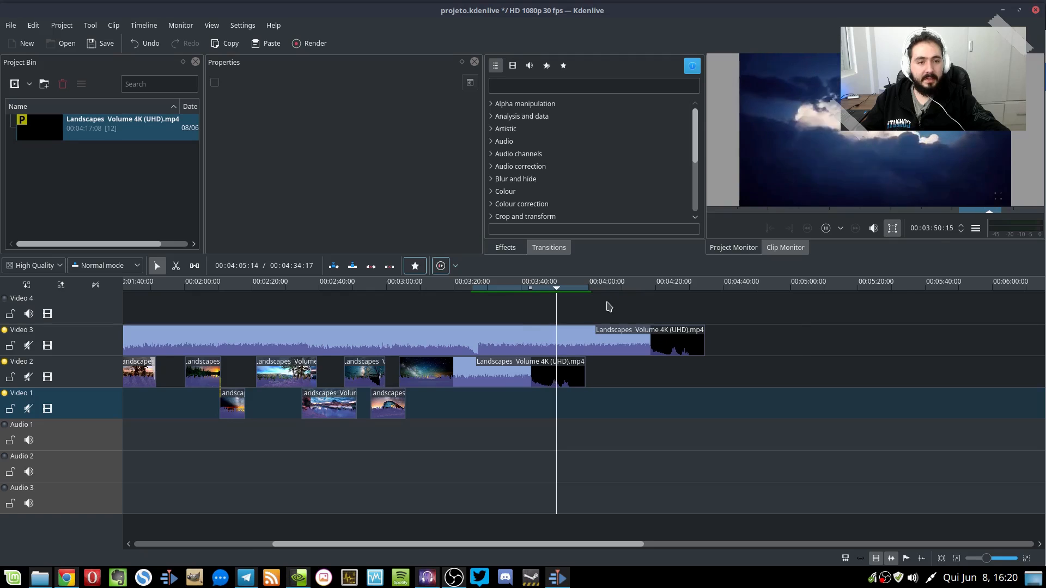
scroll(610, 304, up, 1)
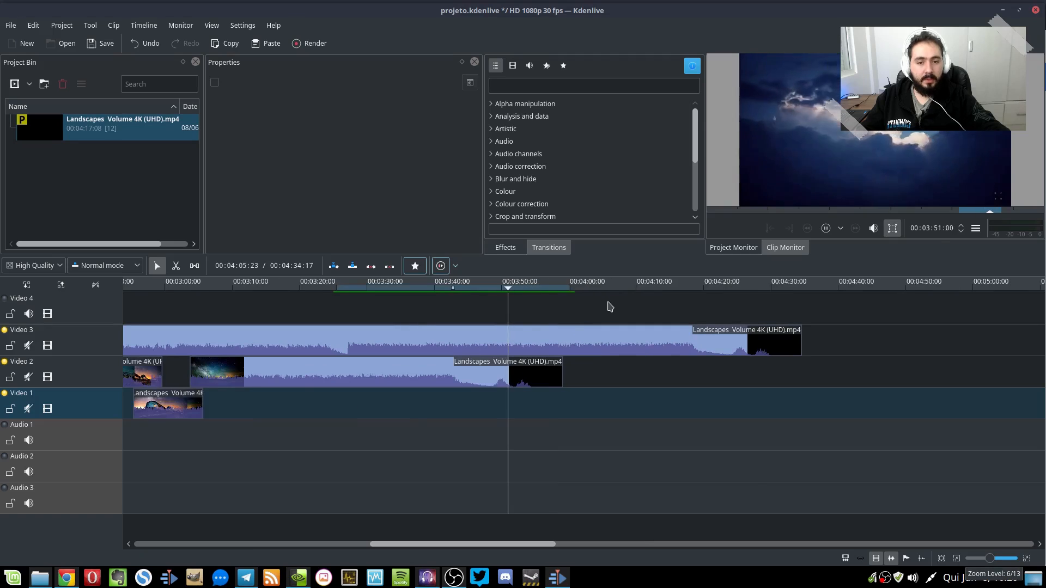
click(542, 288)
key(space)
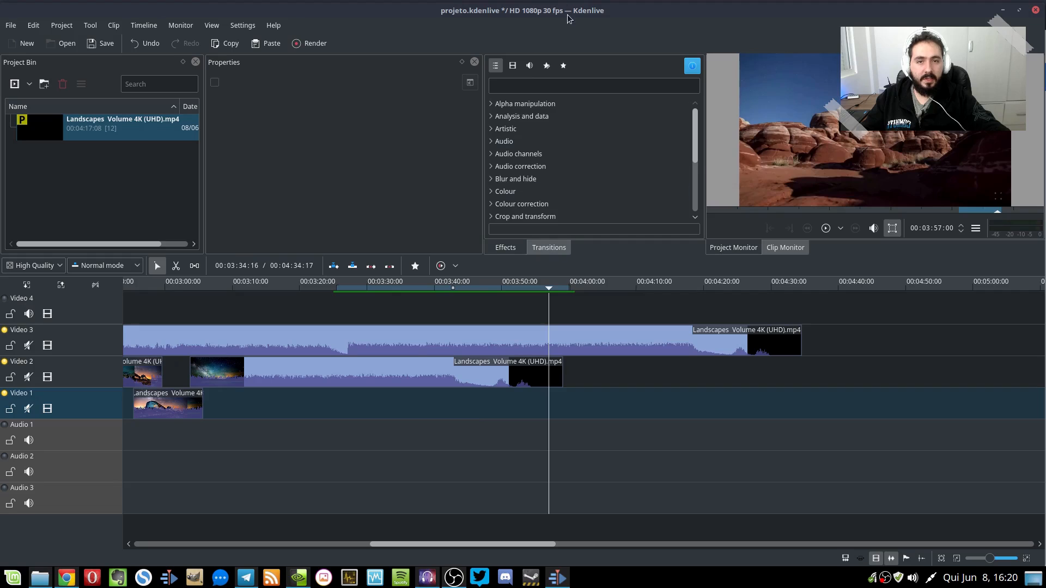
Move the playhead to about 00:03:47:27 and set up a render of the full project in MP4 (H264/AAC) format.
drag(544, 285, 487, 285)
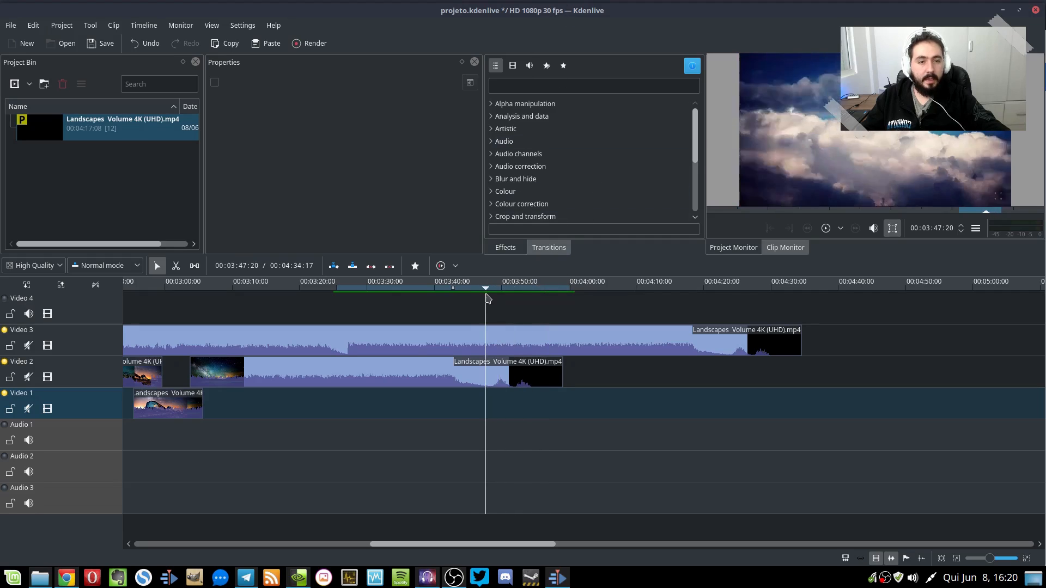
scroll(437, 345, down, 6)
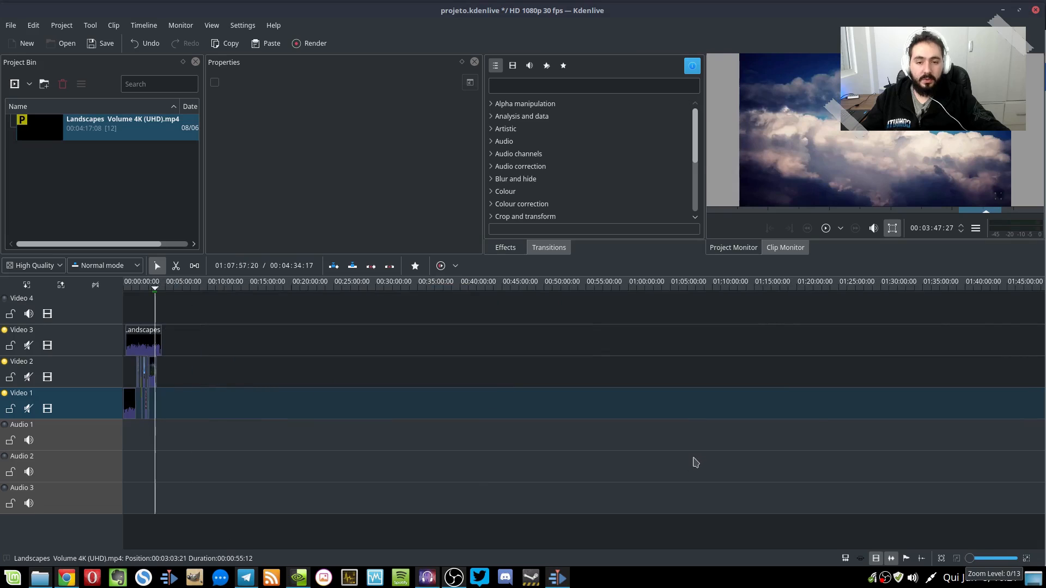
scroll(425, 430, up, 4)
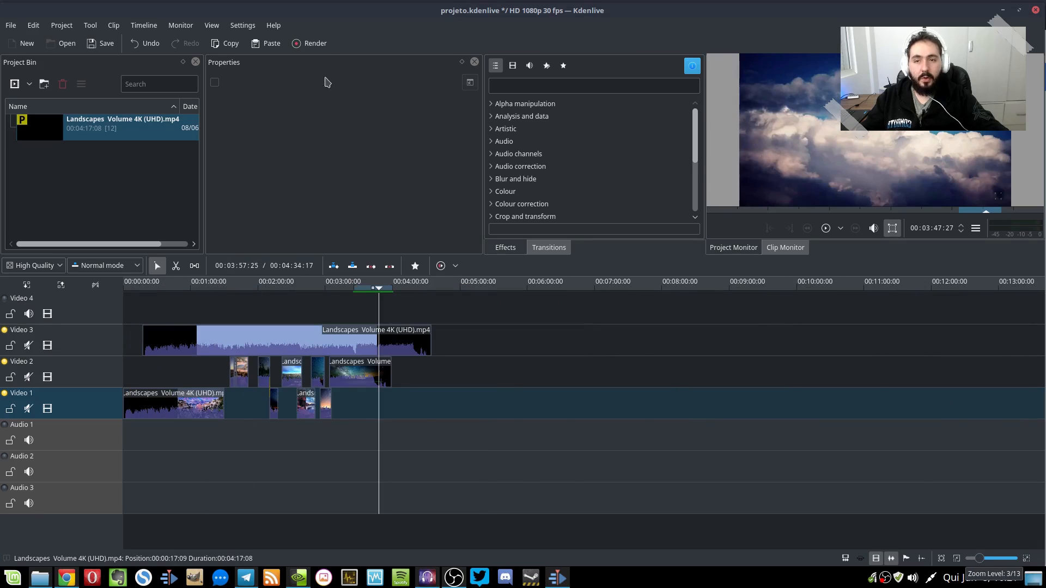
click(318, 47)
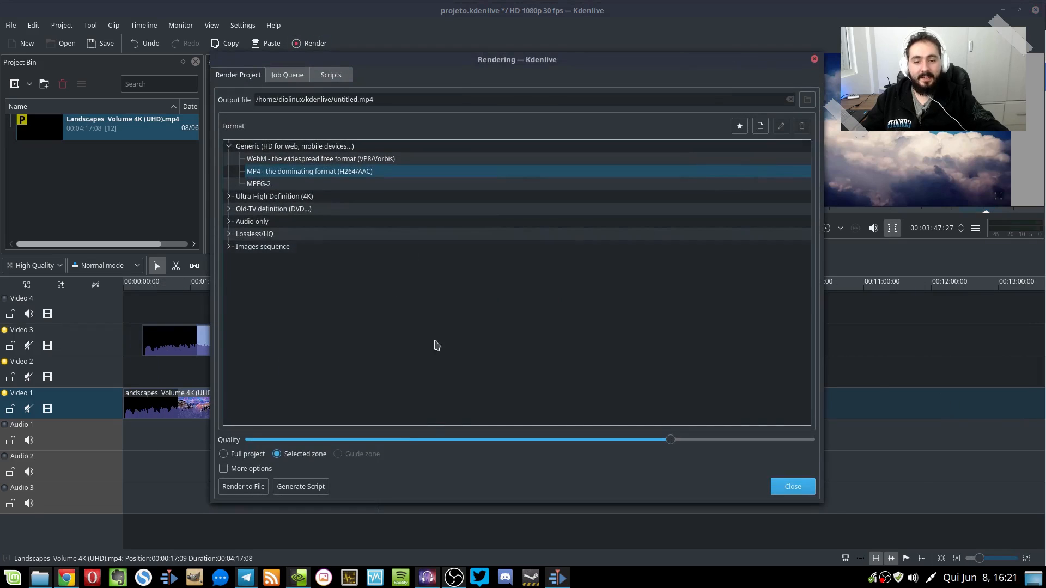
click(246, 457)
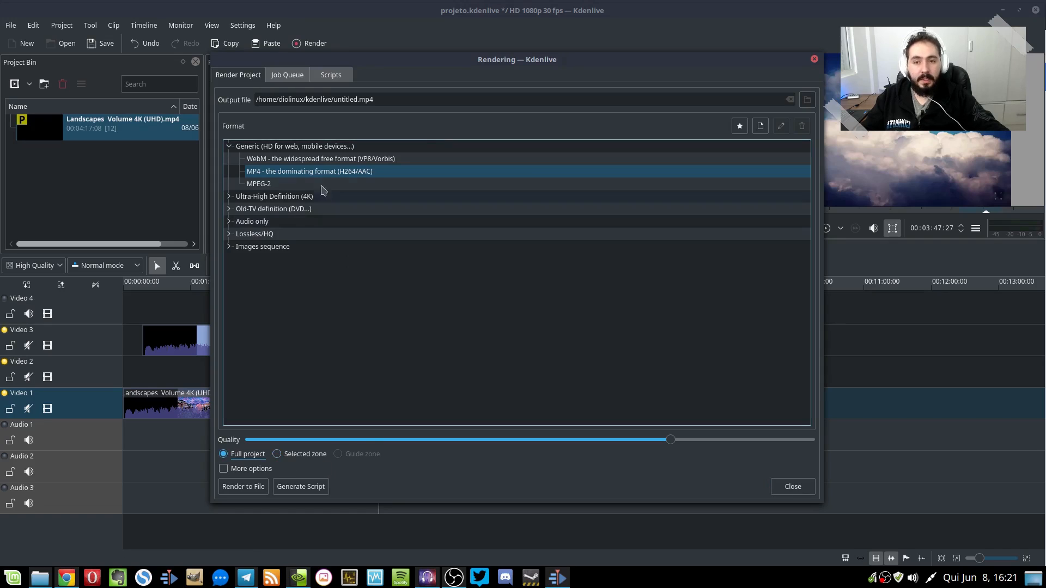
click(342, 172)
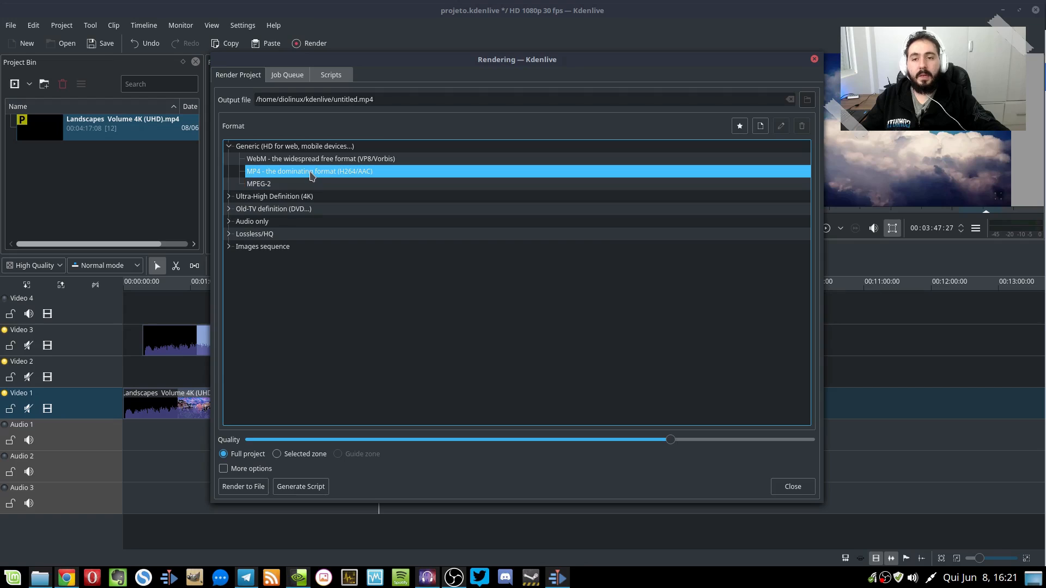
Rename the render output file to "projeto de aulo.mp4", keeping it in the kdenlive folder.
triple_click(264, 99)
click(351, 100)
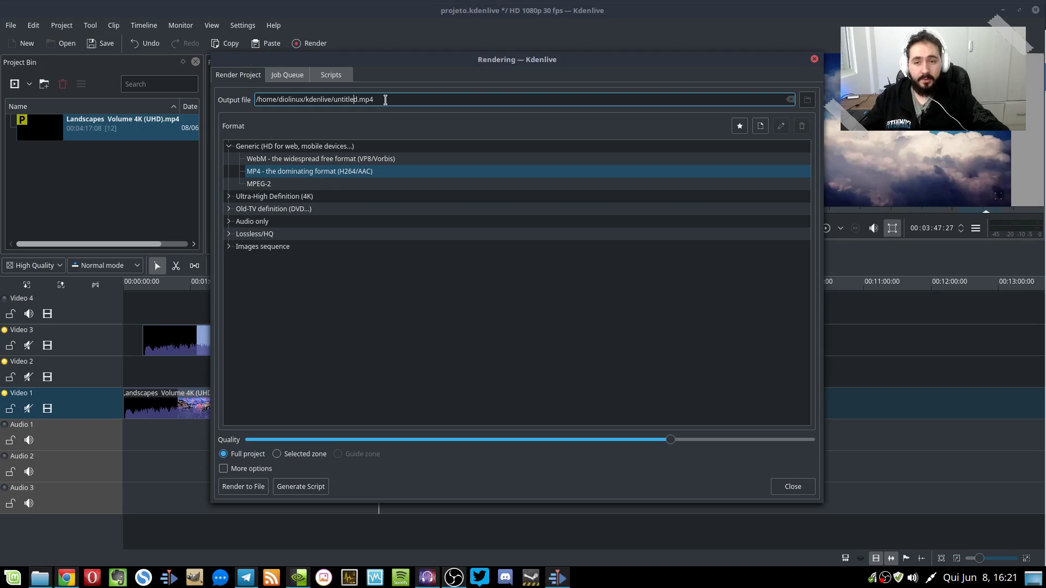
key(BackSpace)
key(BackSpace)
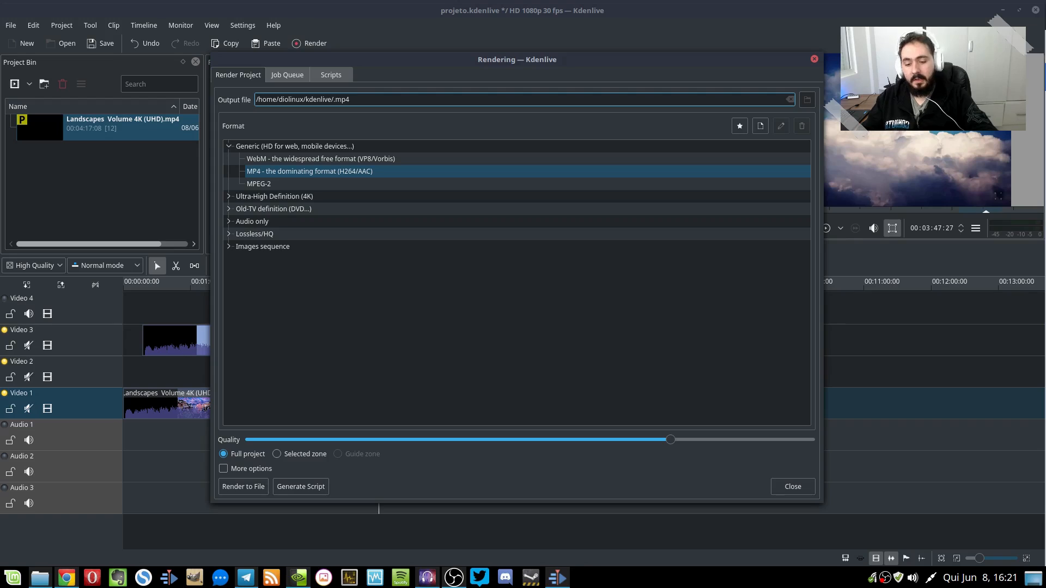
text(projetpo)
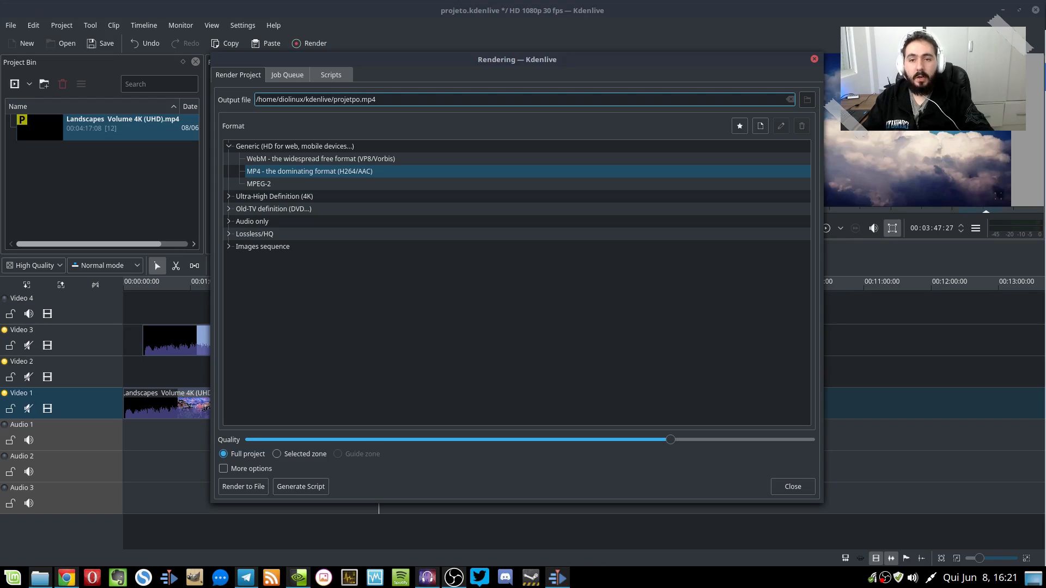
text( de aula)
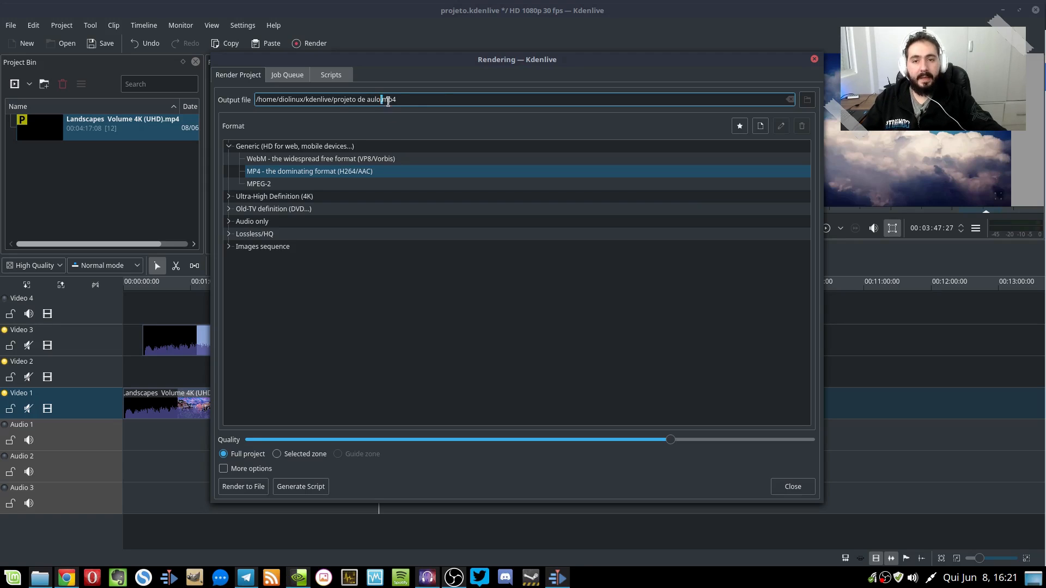
drag(388, 102, 451, 103)
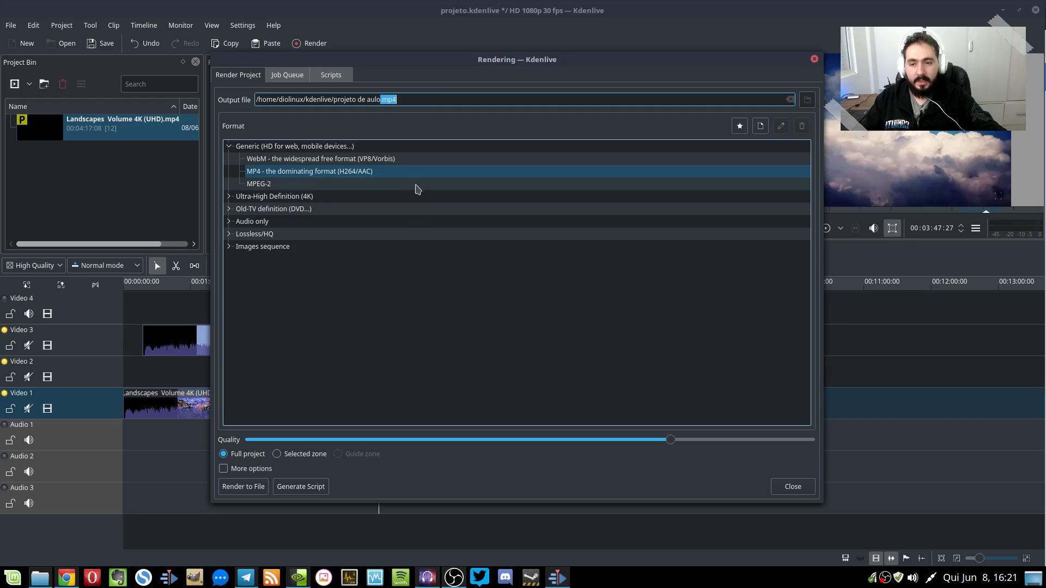
Show the additional render options, review the encoding parameters and raise the encoder speed to its maximum.
click(255, 469)
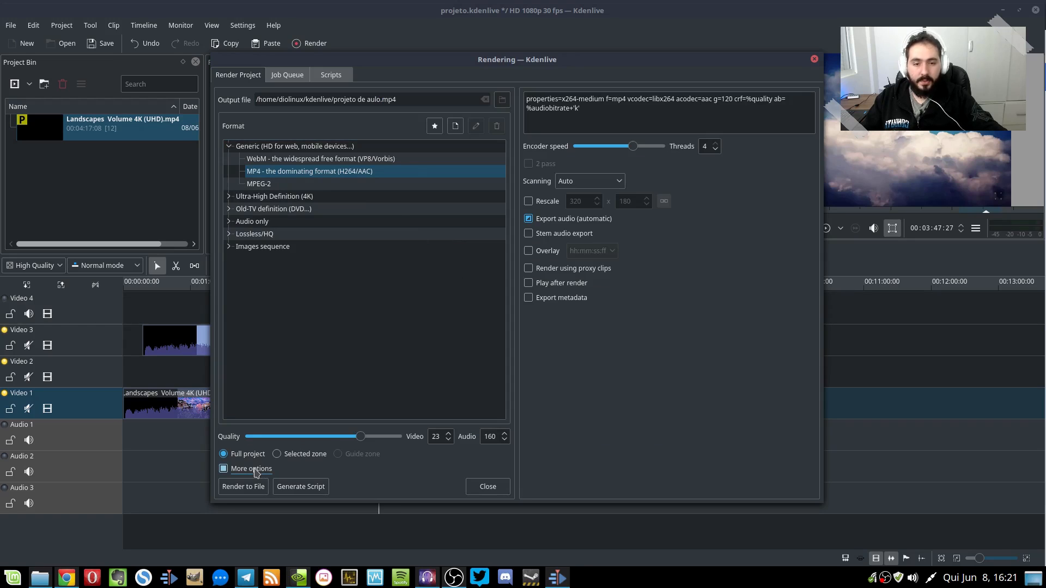
click(587, 112)
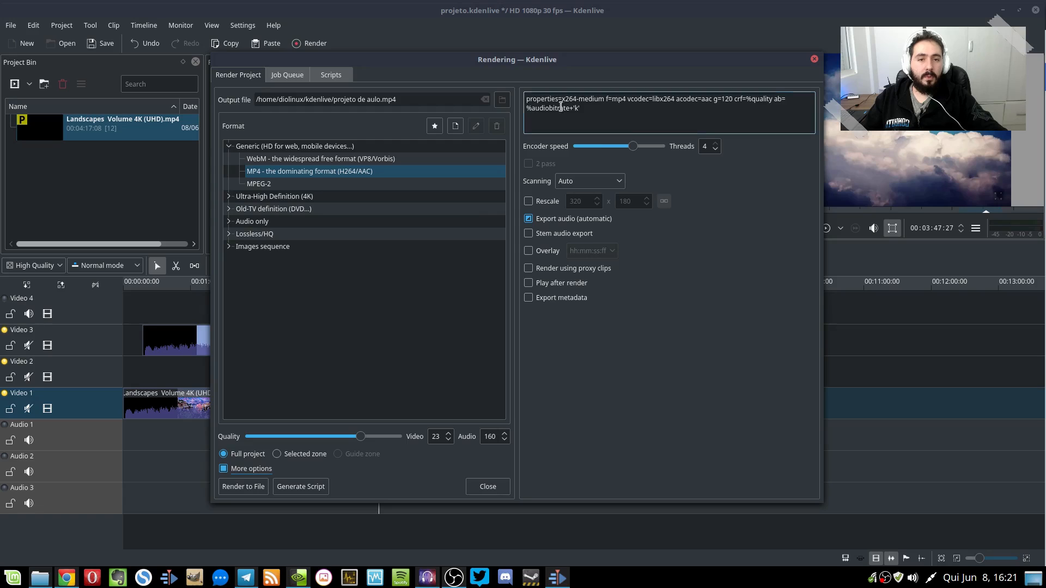
key(ctrl+a)
click(617, 113)
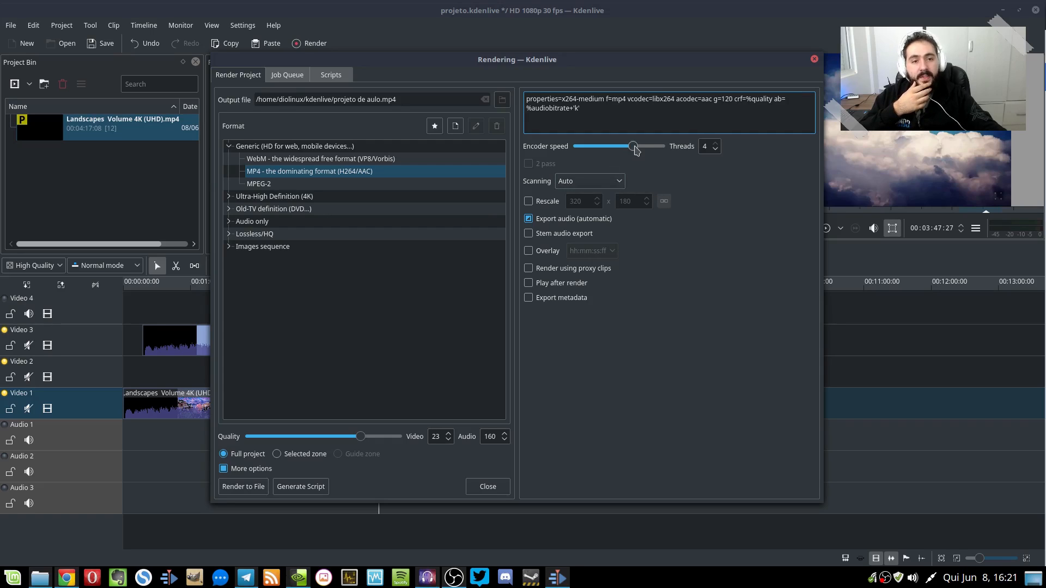
drag(633, 146, 676, 148)
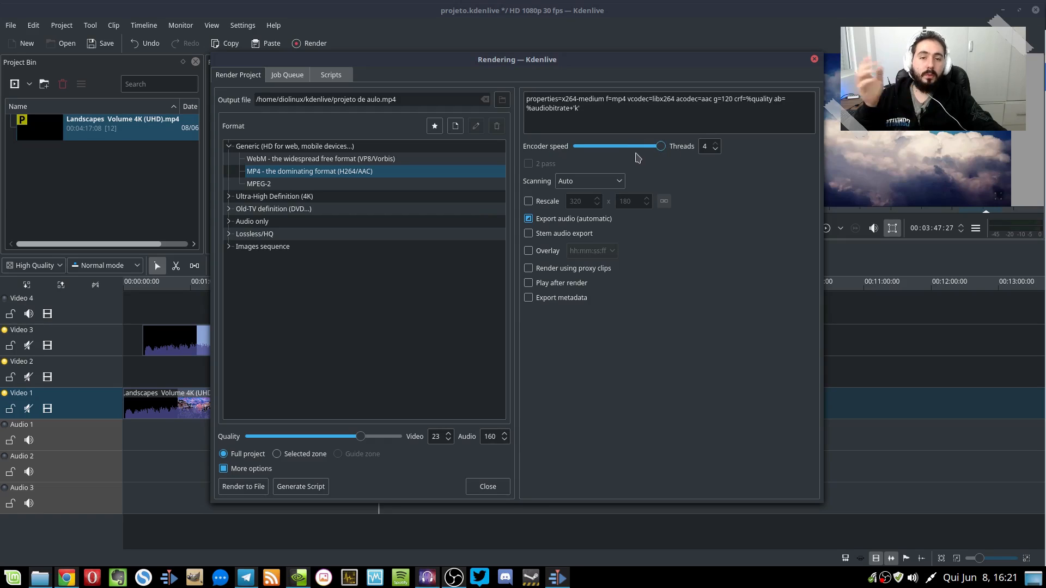
Switch to the system monitor to examine the processor's cores for the Threads setting, and return to the render settings.
click(713, 152)
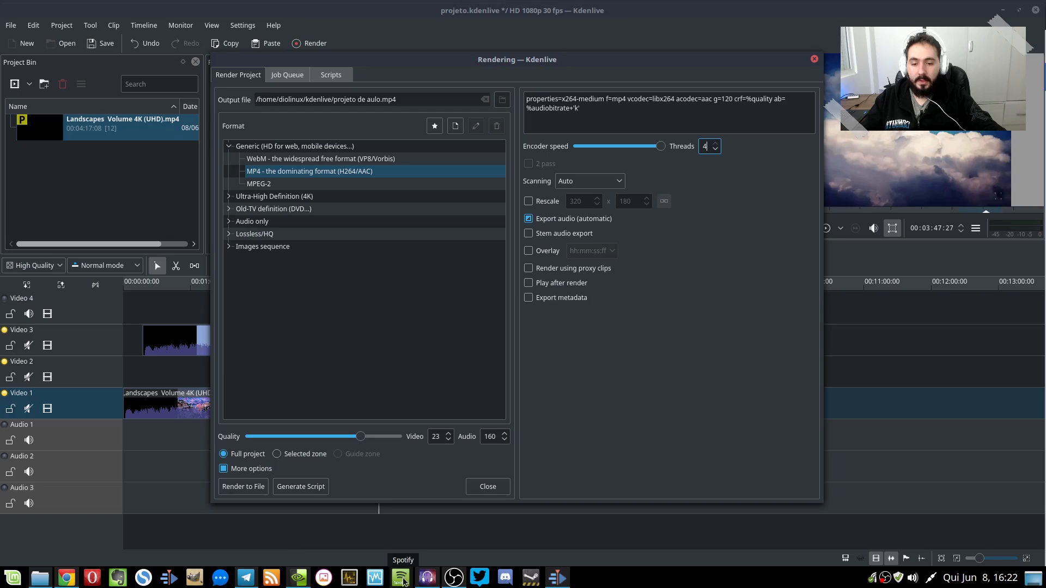
click(349, 580)
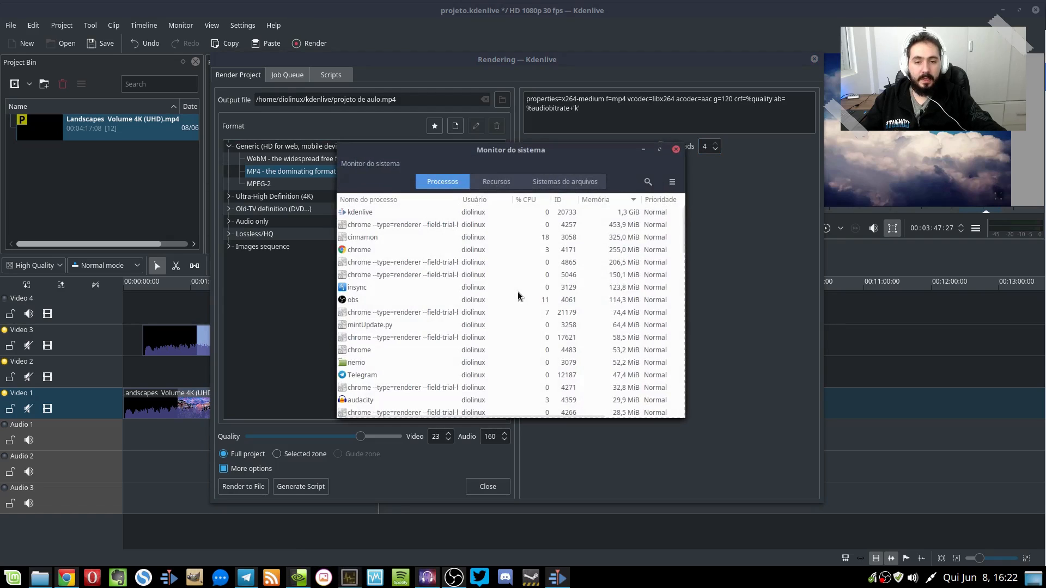
click(498, 182)
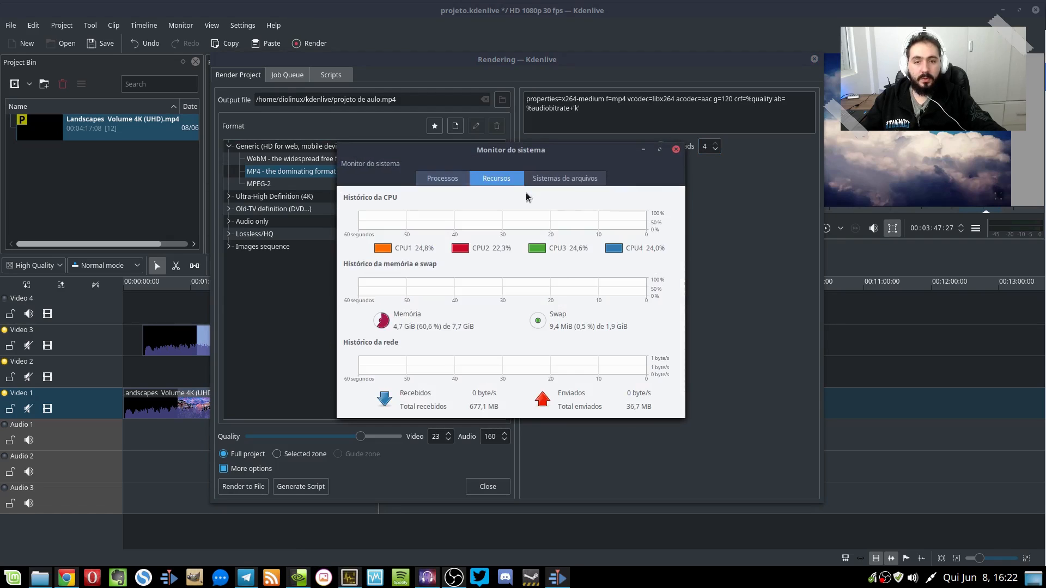
click(381, 249)
click(561, 362)
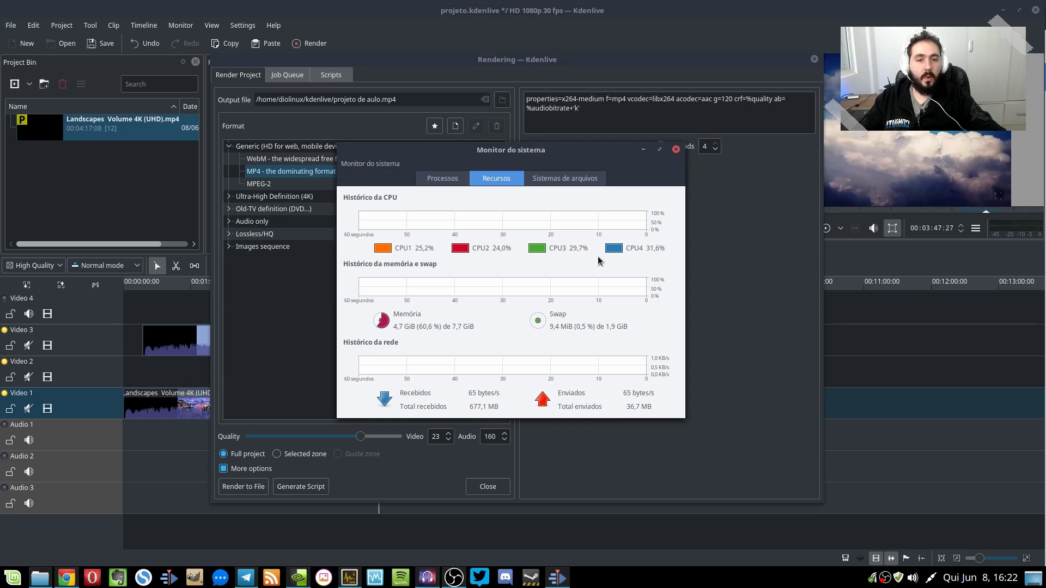
drag(620, 152, 580, 155)
click(635, 153)
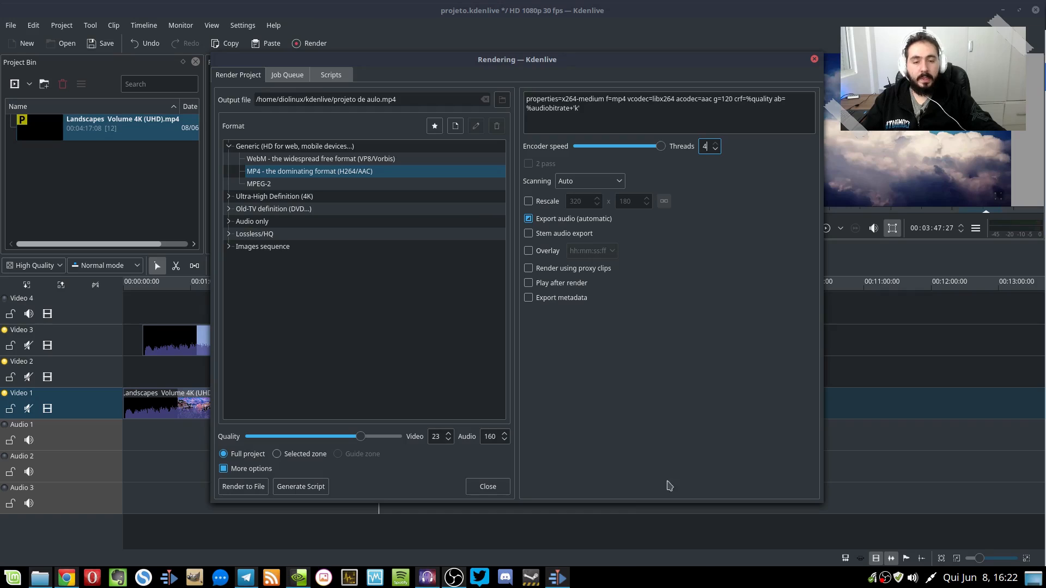
click(693, 578)
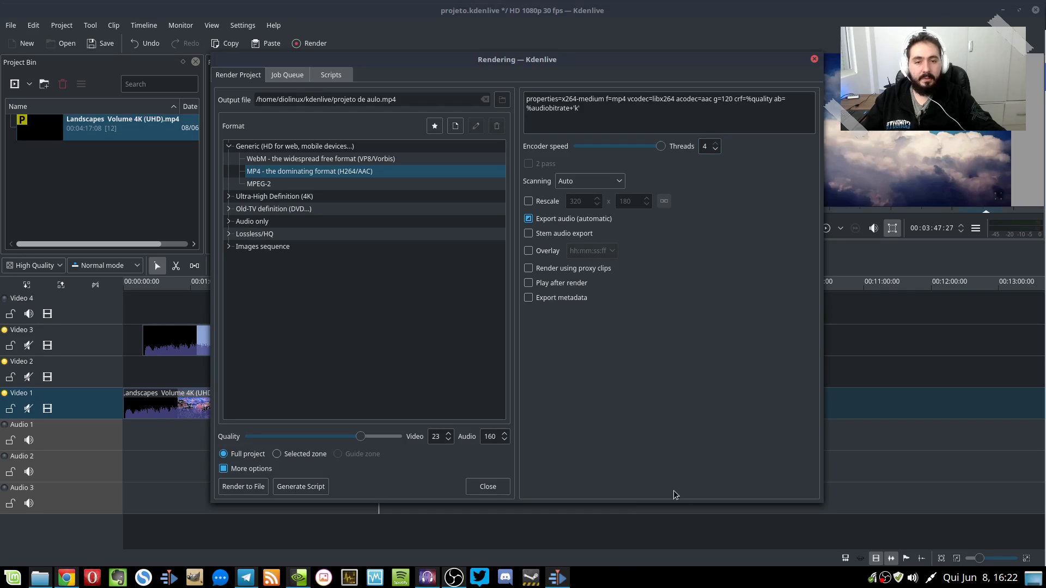
Set the number of render threads to 2.
click(678, 362)
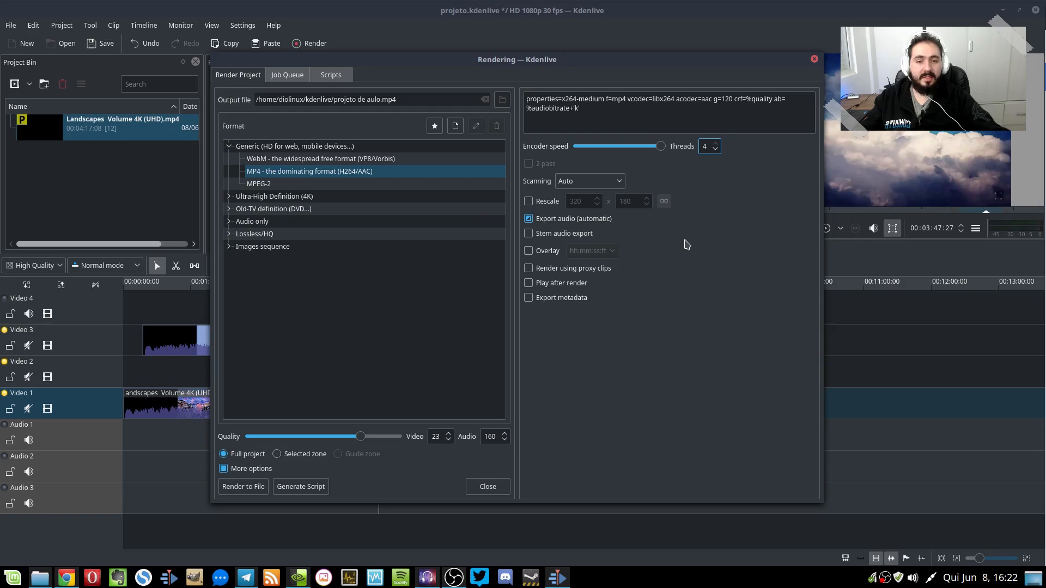
click(715, 150)
click(716, 150)
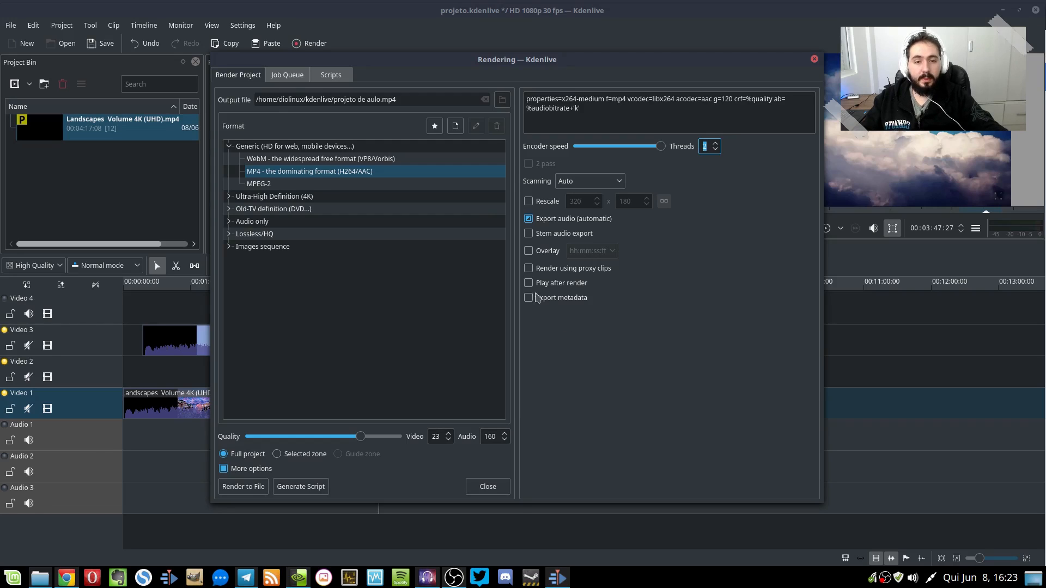
Try the options for rendering with proxy clips and rescaling to 320 x 180, and switch both back off.
click(529, 268)
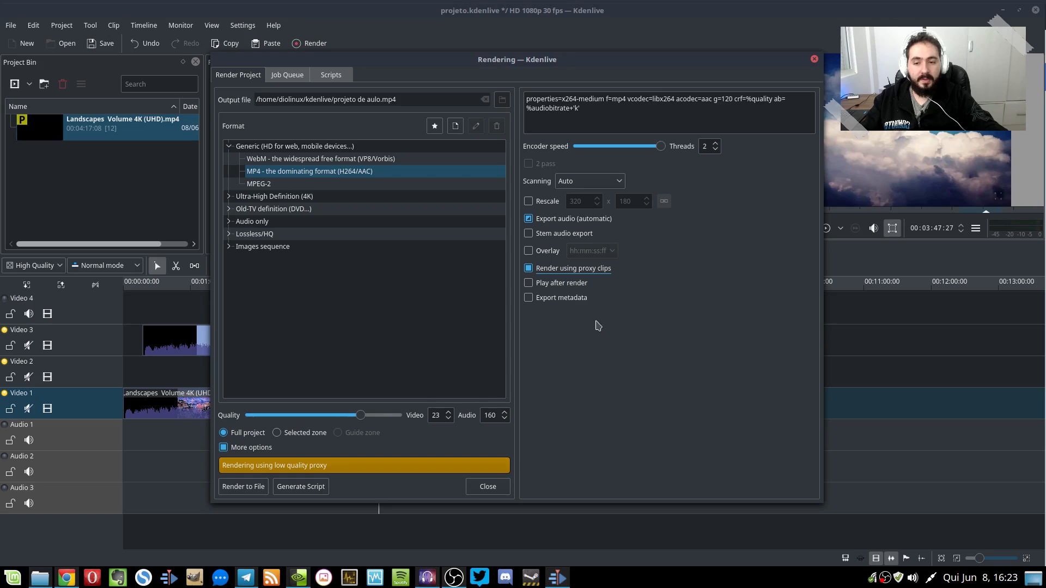
click(529, 268)
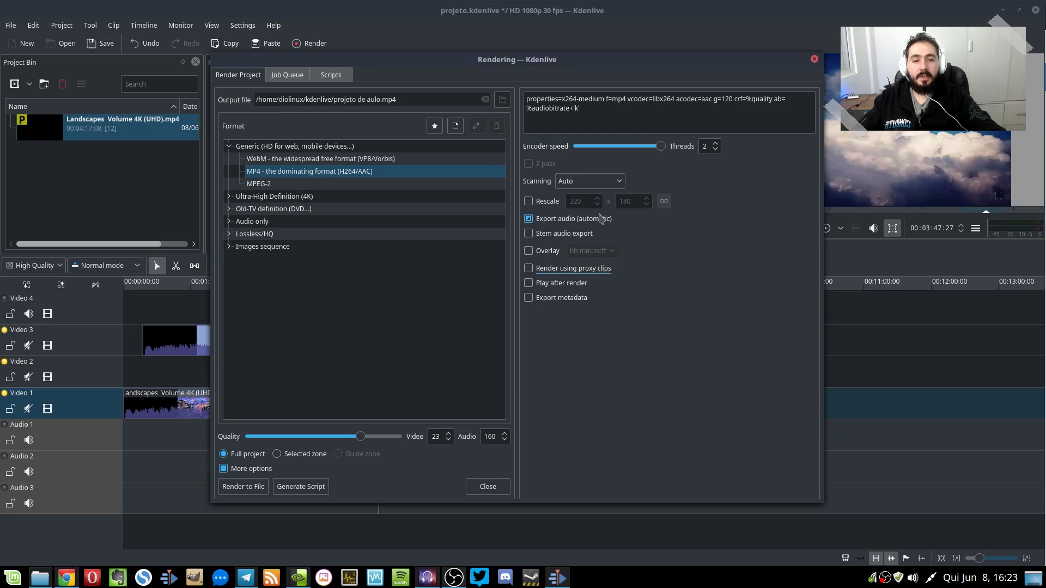
click(547, 202)
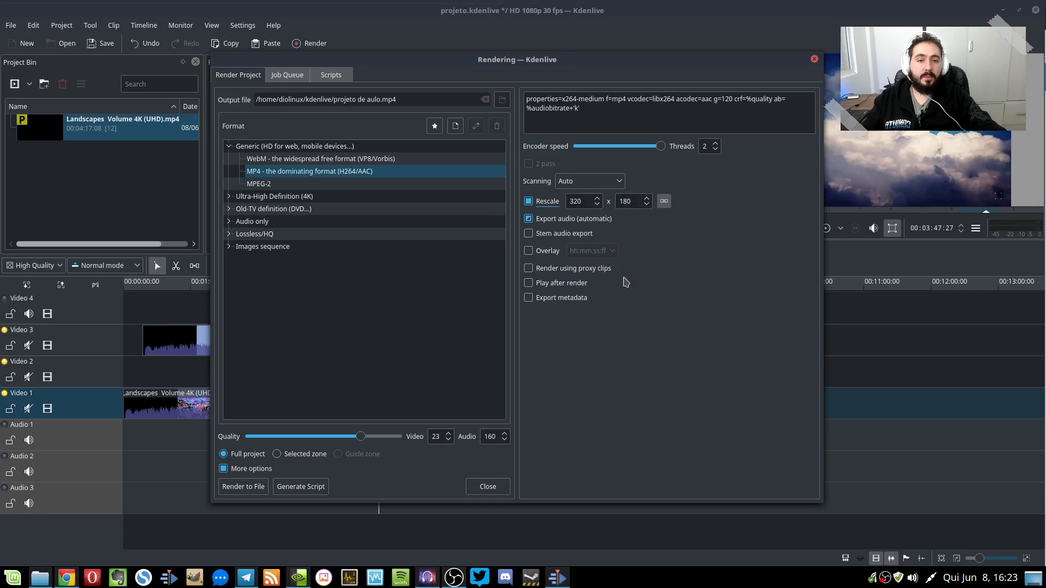
click(551, 202)
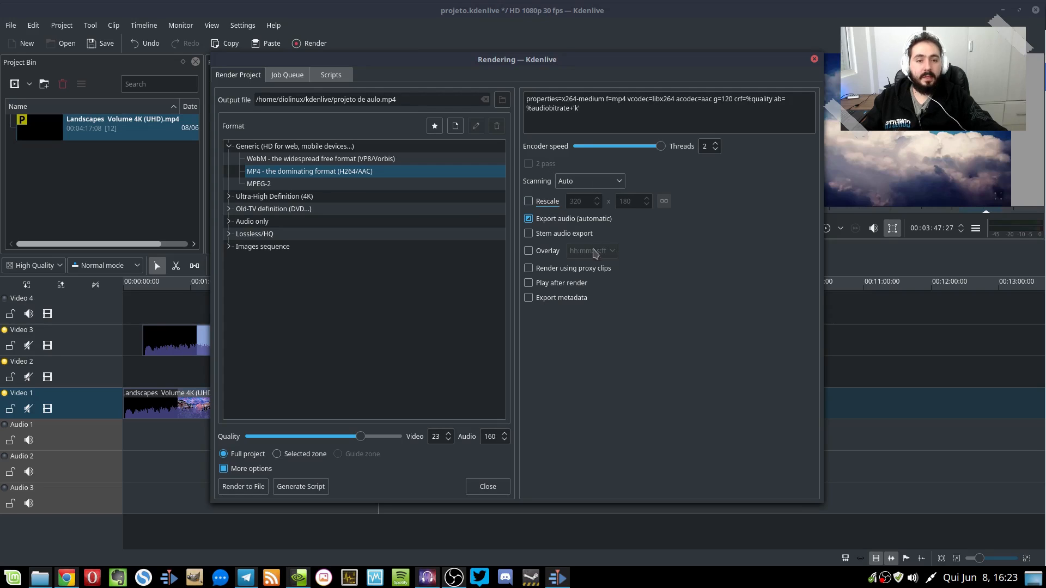
click(543, 202)
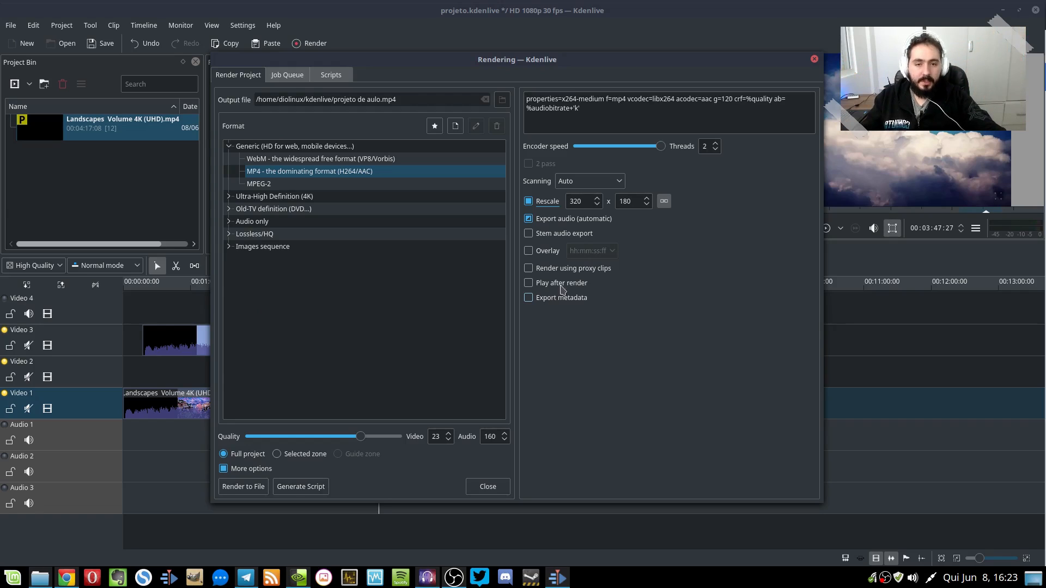
click(544, 205)
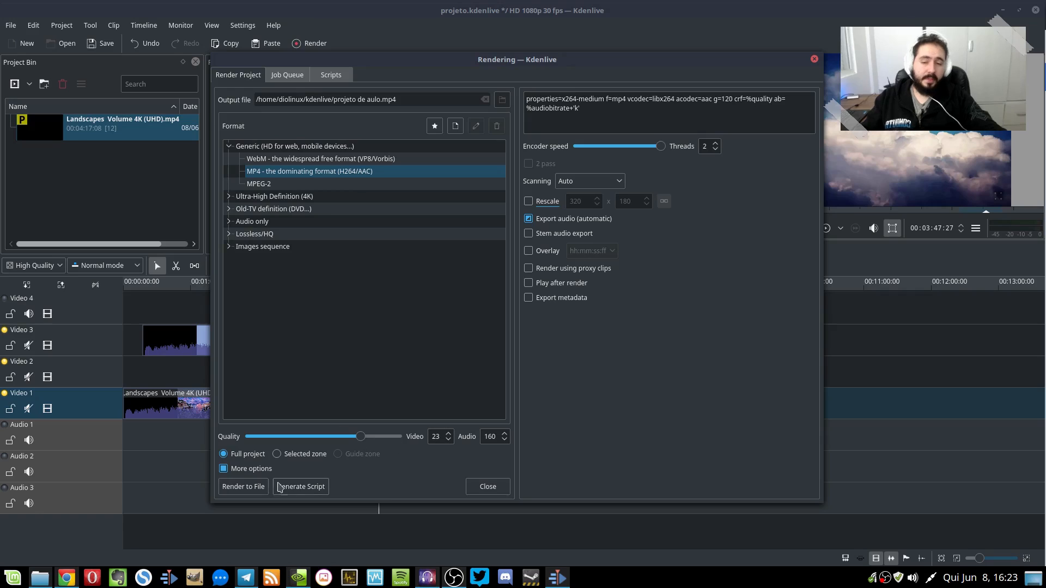
Hide the additional render options and generate a render script named projeto_001.sh in the home folder.
click(243, 472)
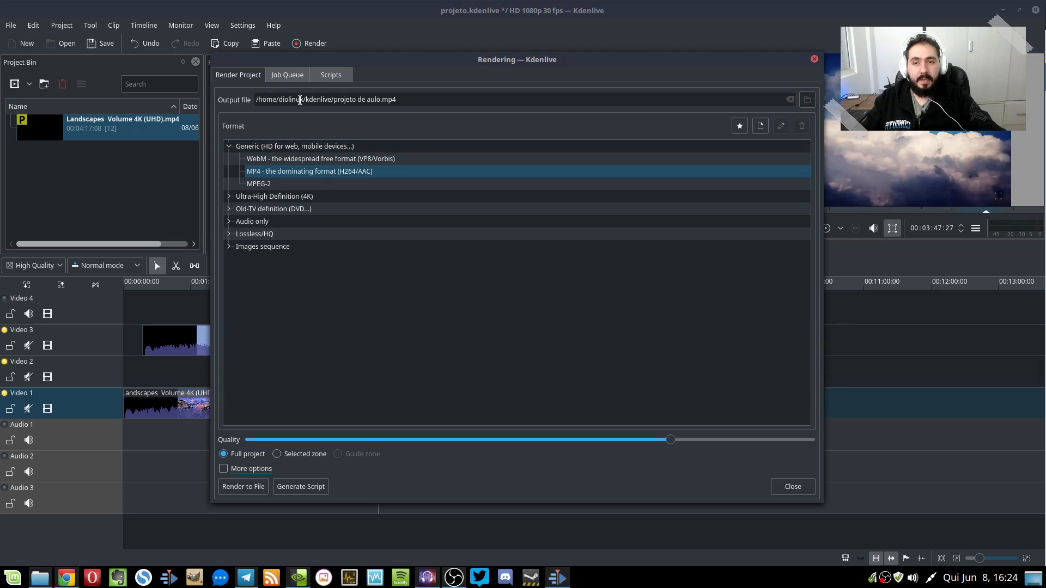
click(300, 487)
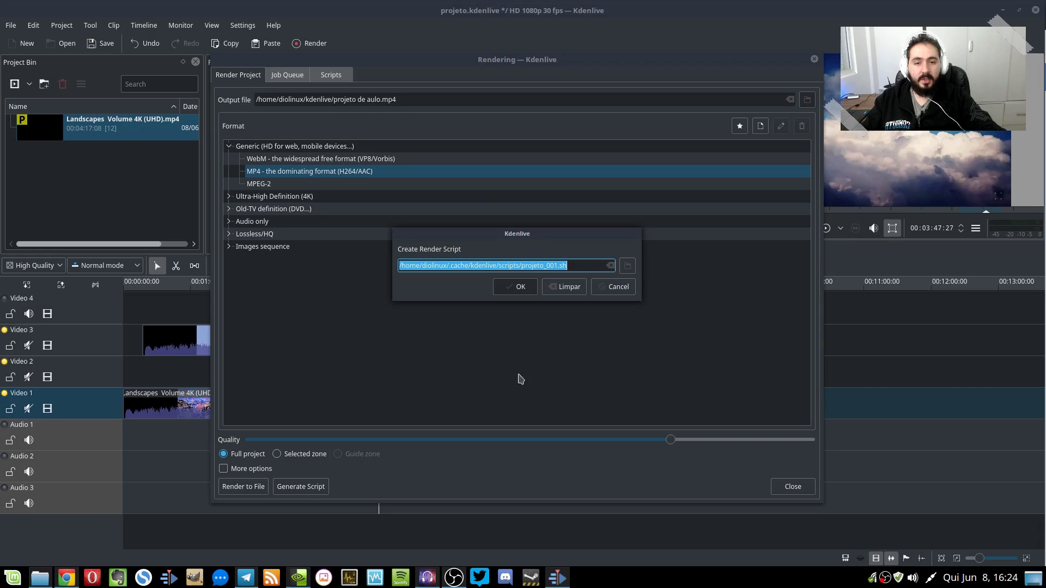
click(574, 265)
drag(521, 266, 565, 265)
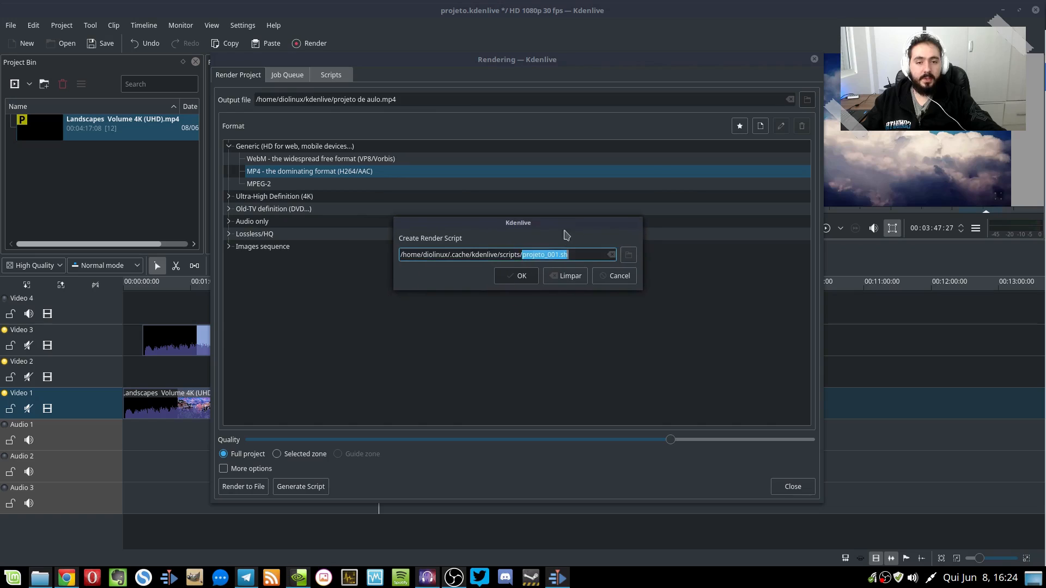
click(563, 252)
drag(573, 252, 382, 253)
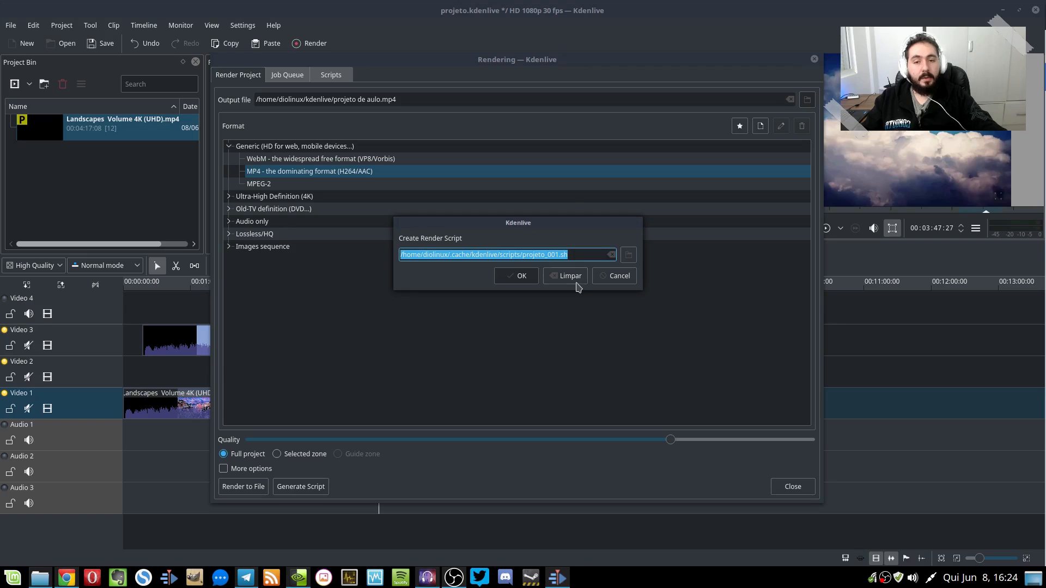
click(555, 253)
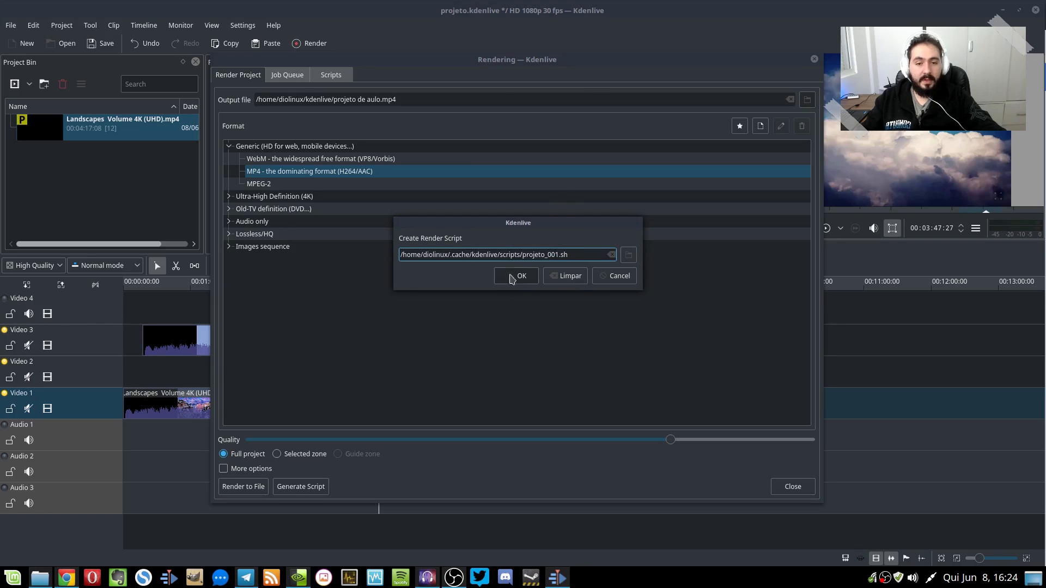
drag(459, 257, 556, 249)
click(551, 254)
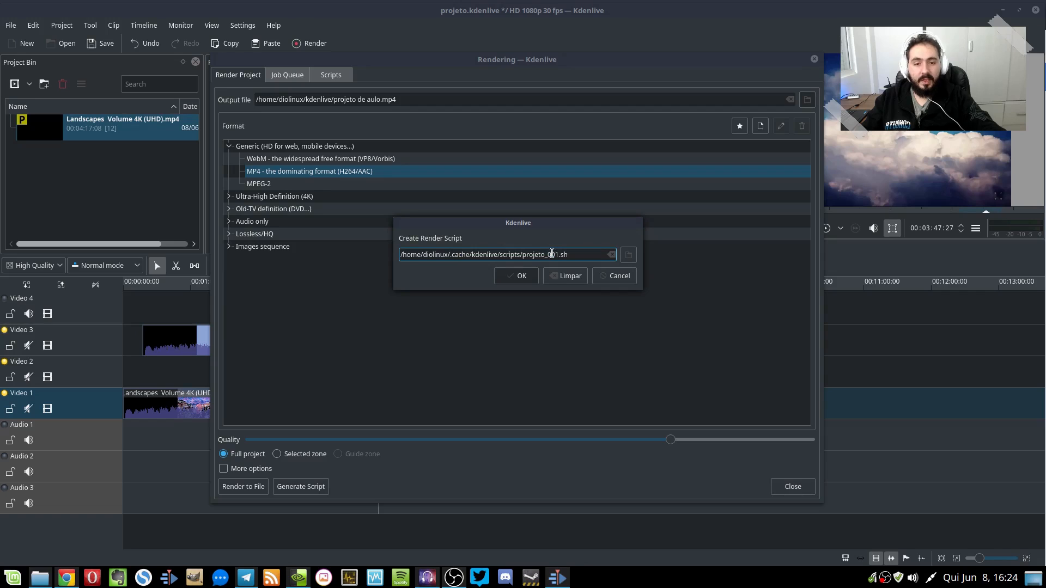
click(628, 255)
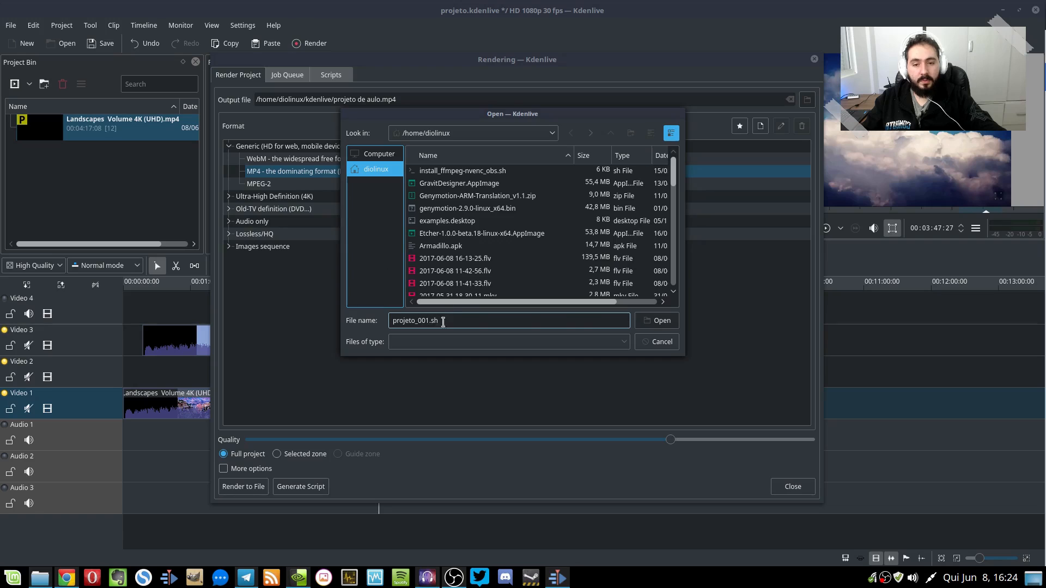
click(660, 322)
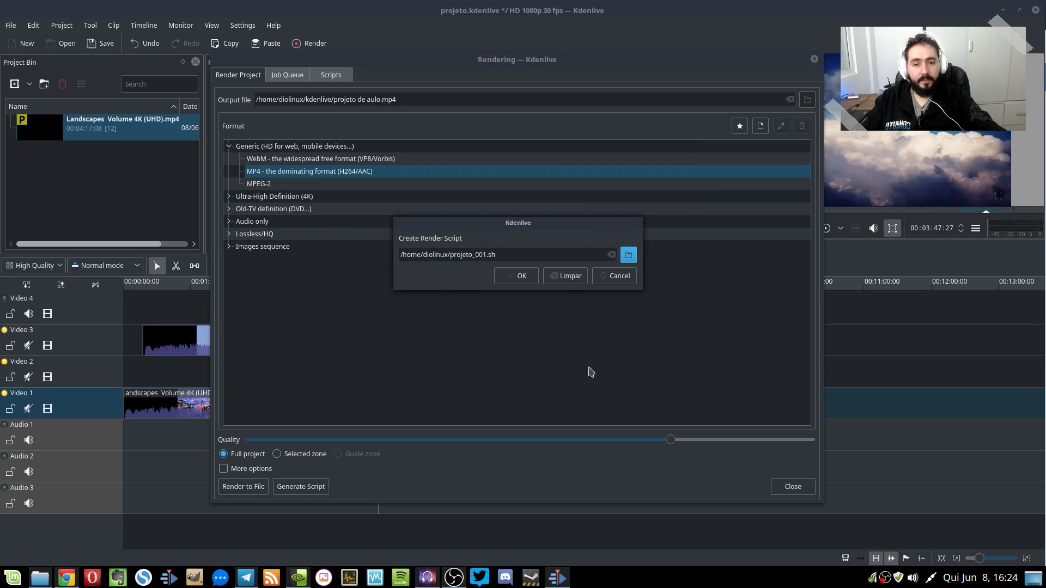
click(516, 284)
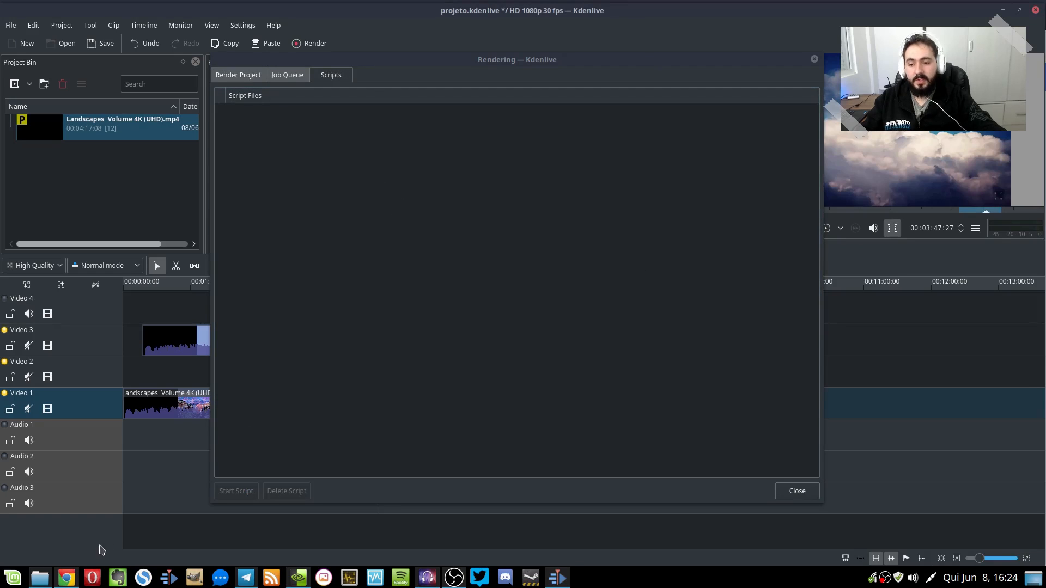
Switch to the file manager and locate the script projeto_001.sh in the home folder, with the window maximized.
click(37, 584)
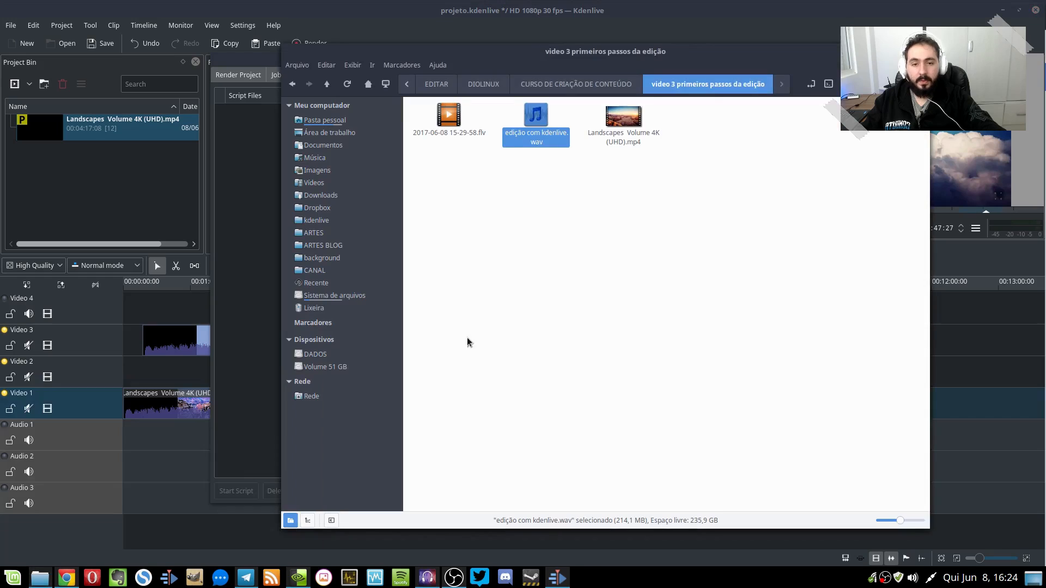
click(355, 117)
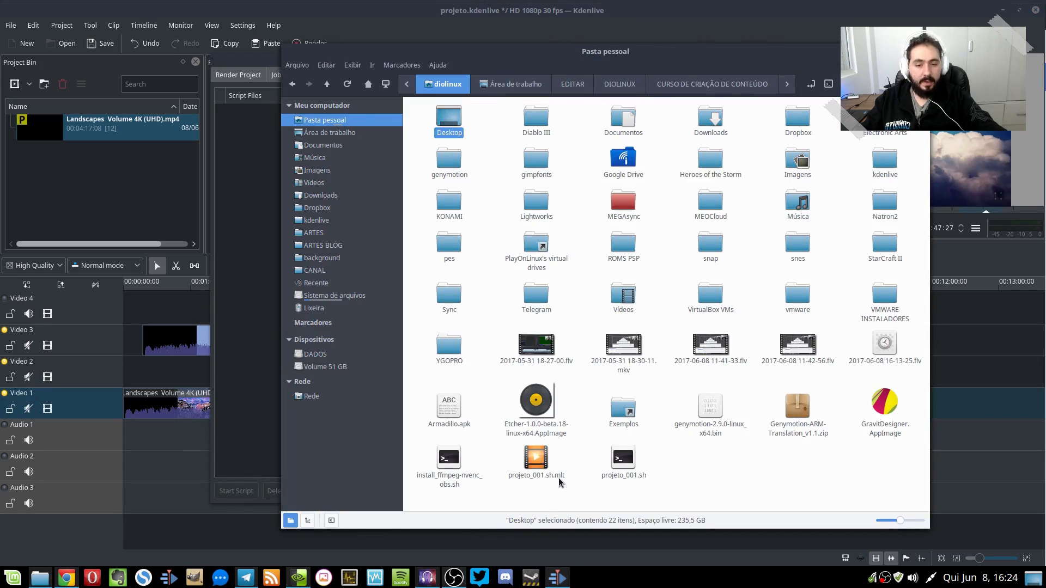
click(624, 461)
double_click(774, 57)
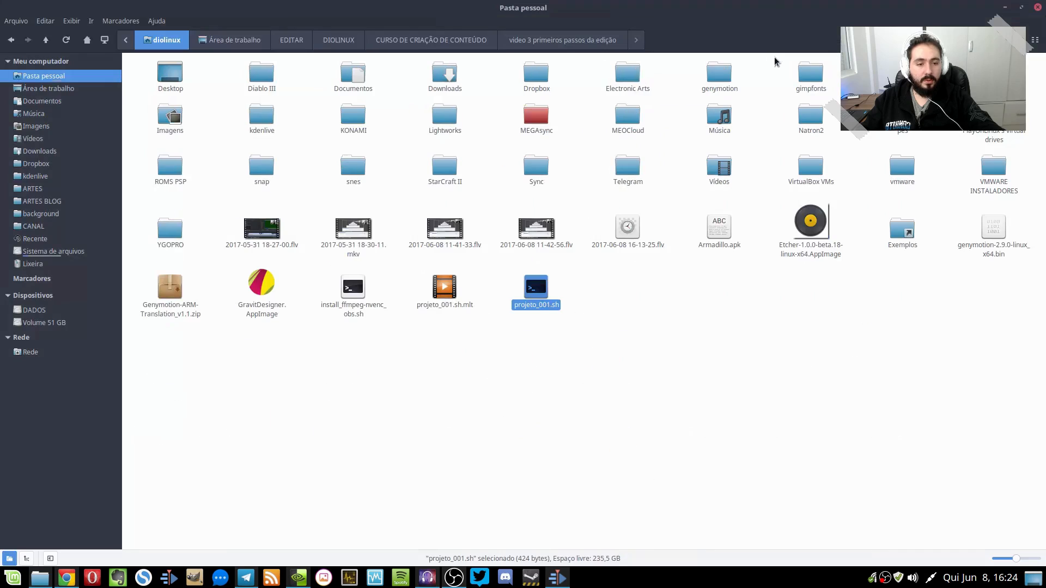
Try entering ./projeto_001.sh in a terminal opened in the home folder, discard the command, and close the terminal and file manager.
right_click(525, 374)
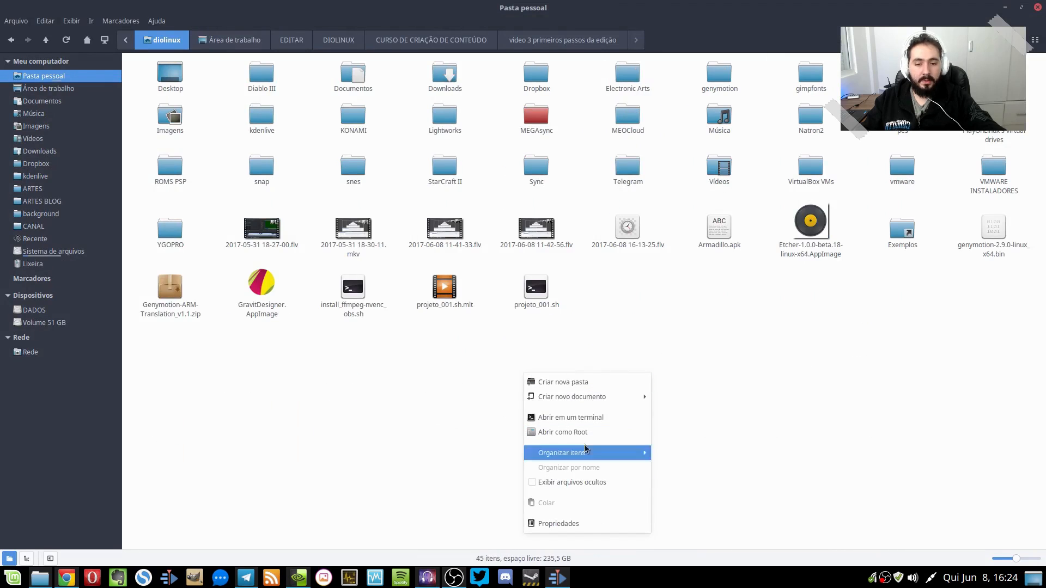
click(607, 418)
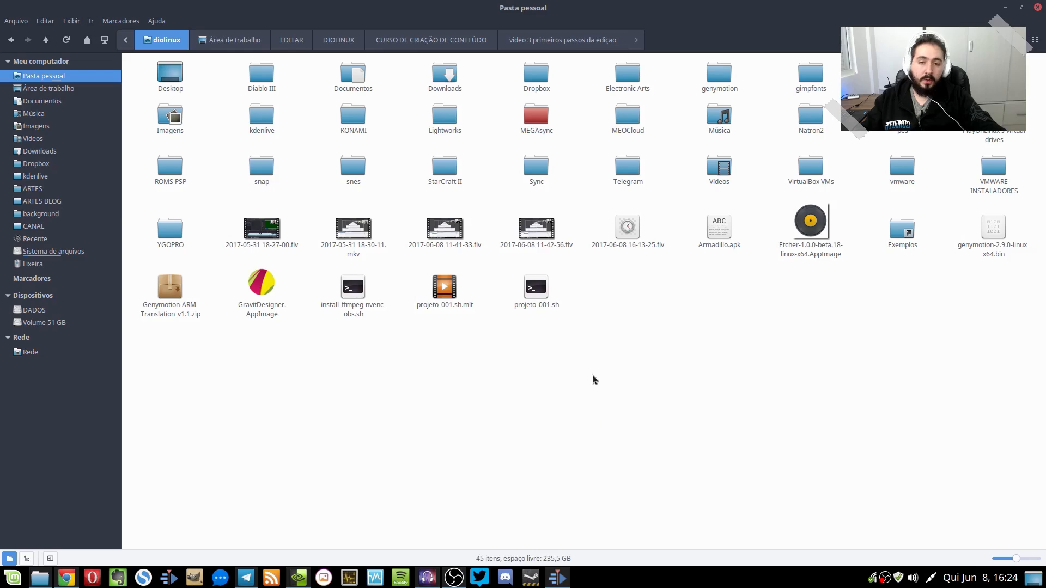
drag(541, 185, 844, 217)
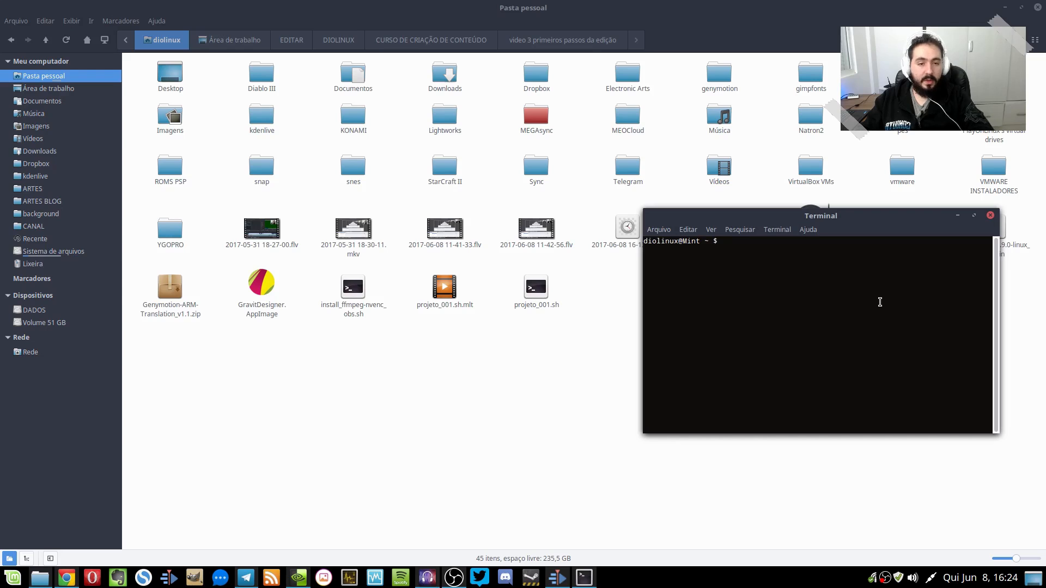
text(.)
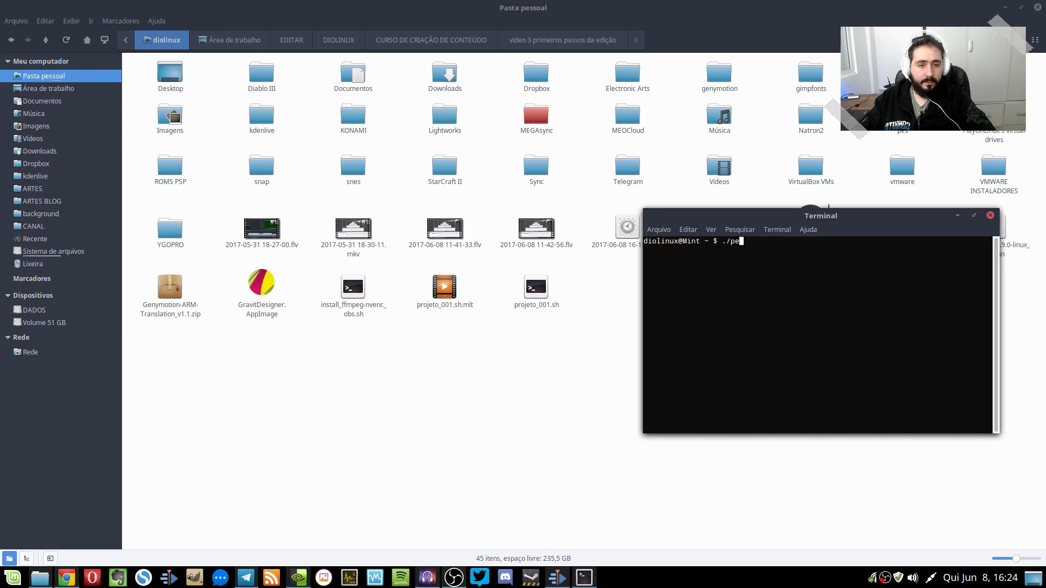
text(/pro)
key(Tab)
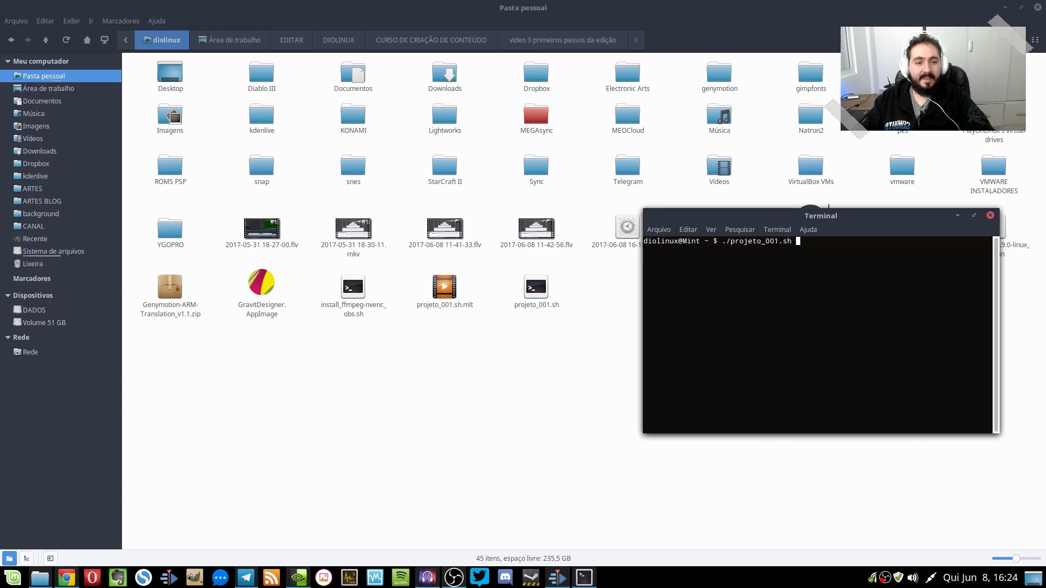
key(Return)
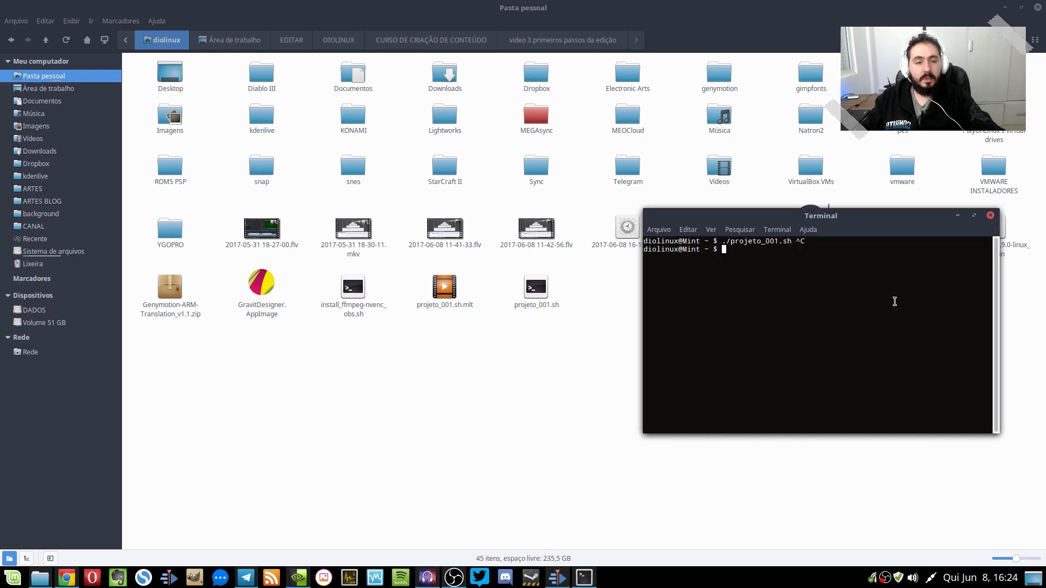
click(991, 215)
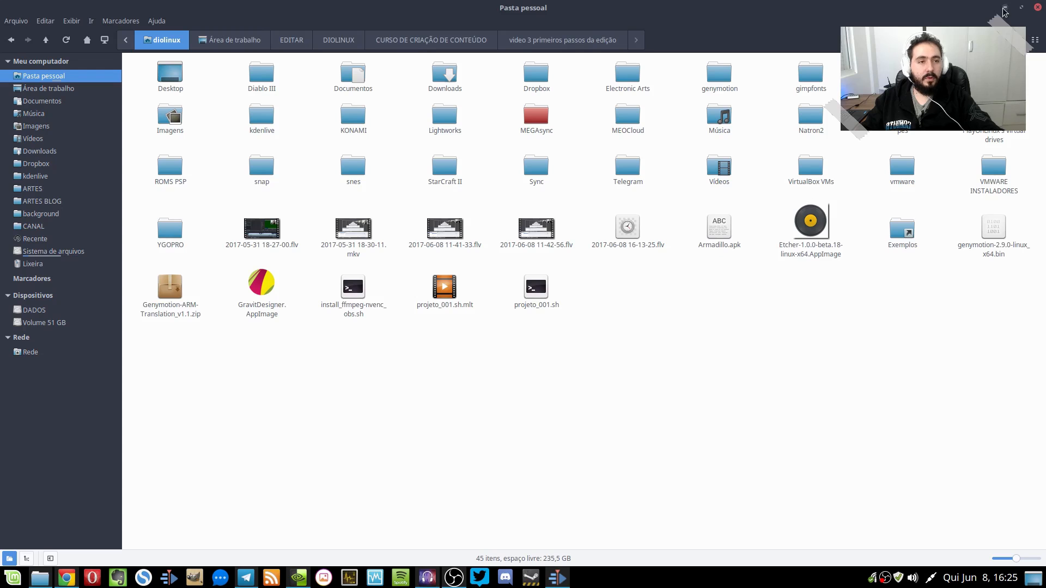
click(1038, 7)
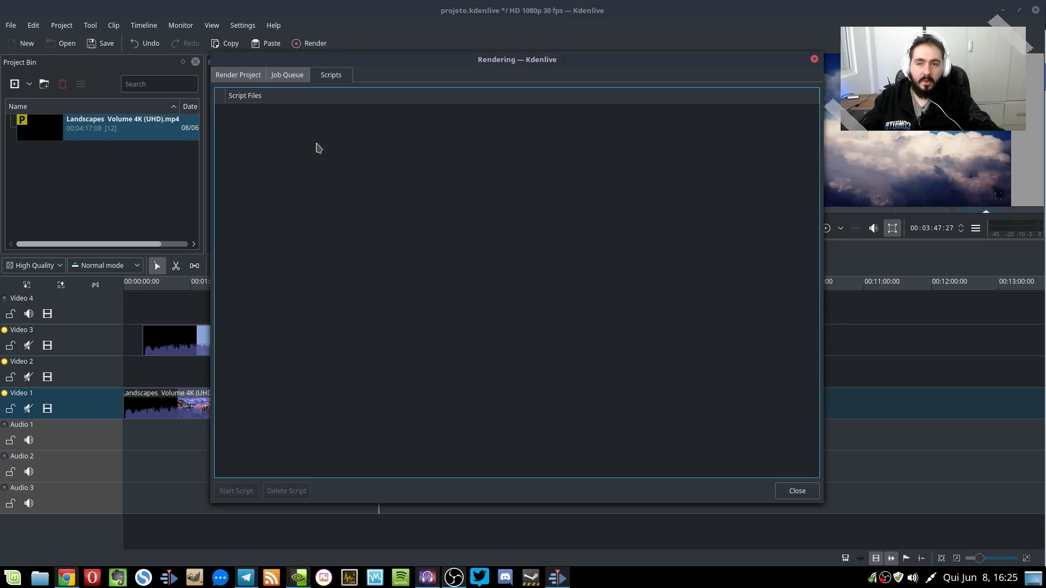
Render the full project to the MP4 file "projeto de aulo.mp4" and show its entry in the job queue.
click(238, 75)
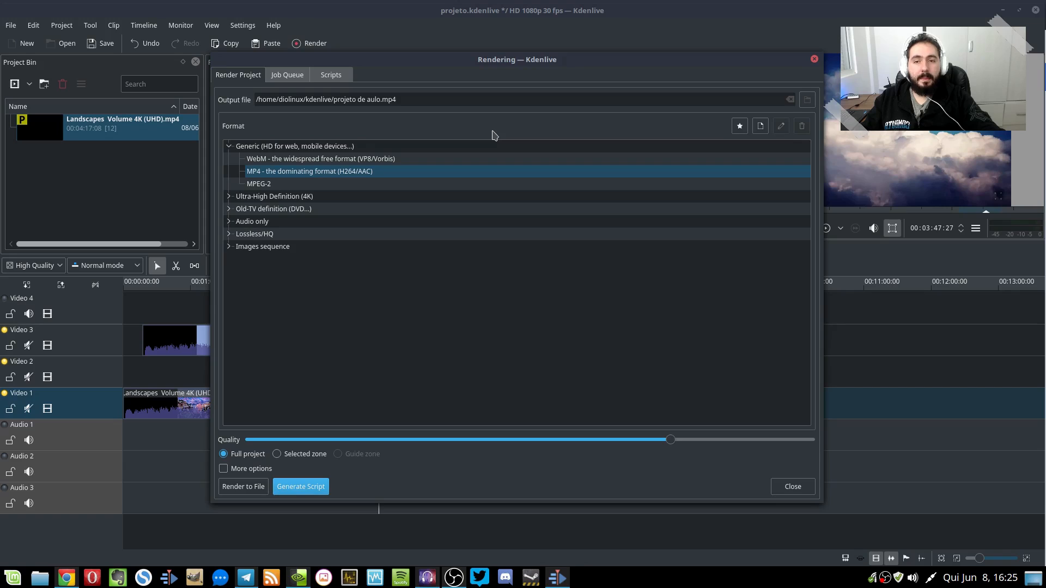
click(241, 488)
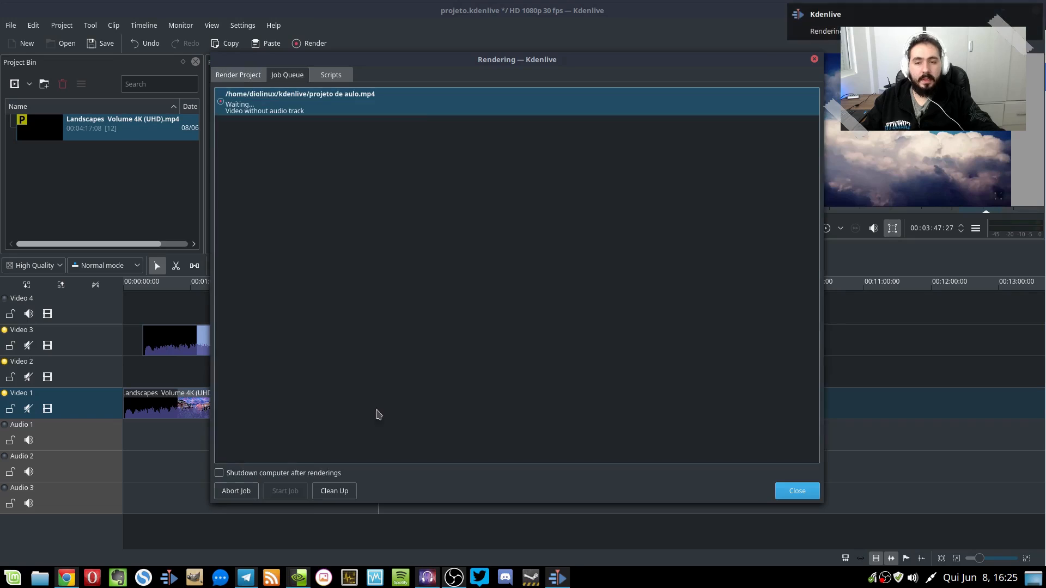
click(241, 75)
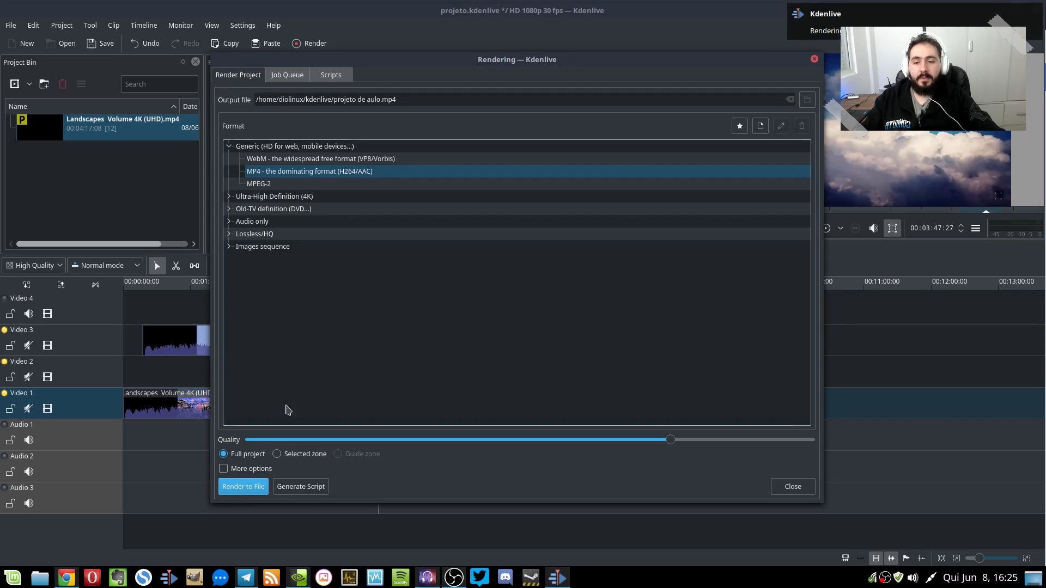
click(287, 76)
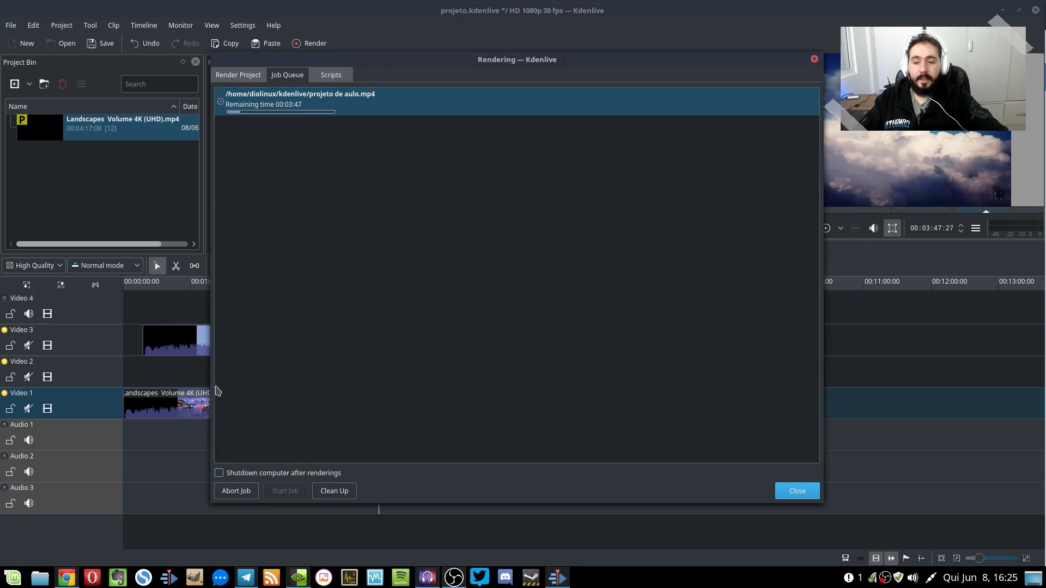
Try the option to shut down the computer after renderings and switch it back off.
click(260, 478)
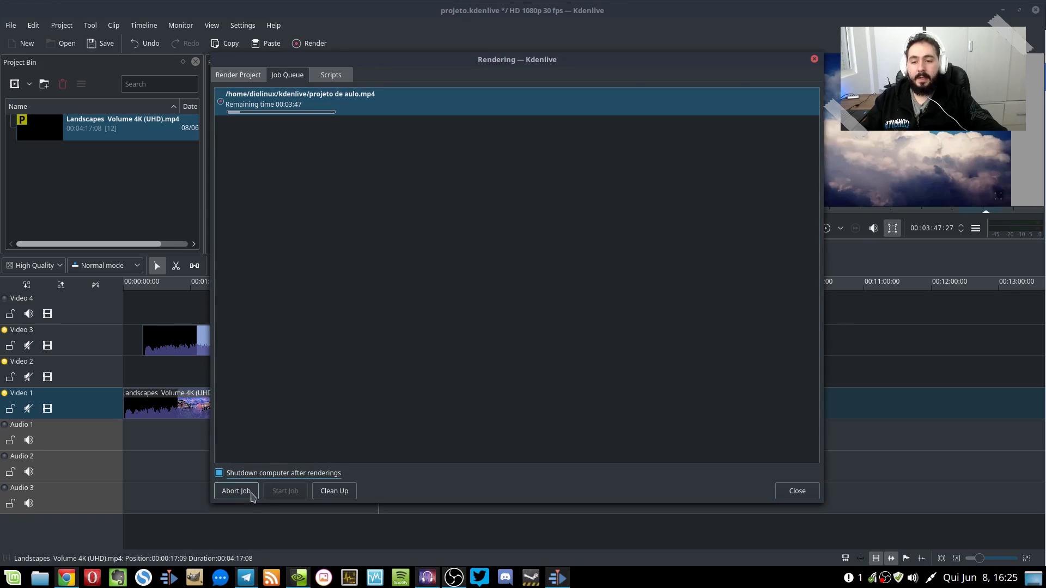
click(220, 474)
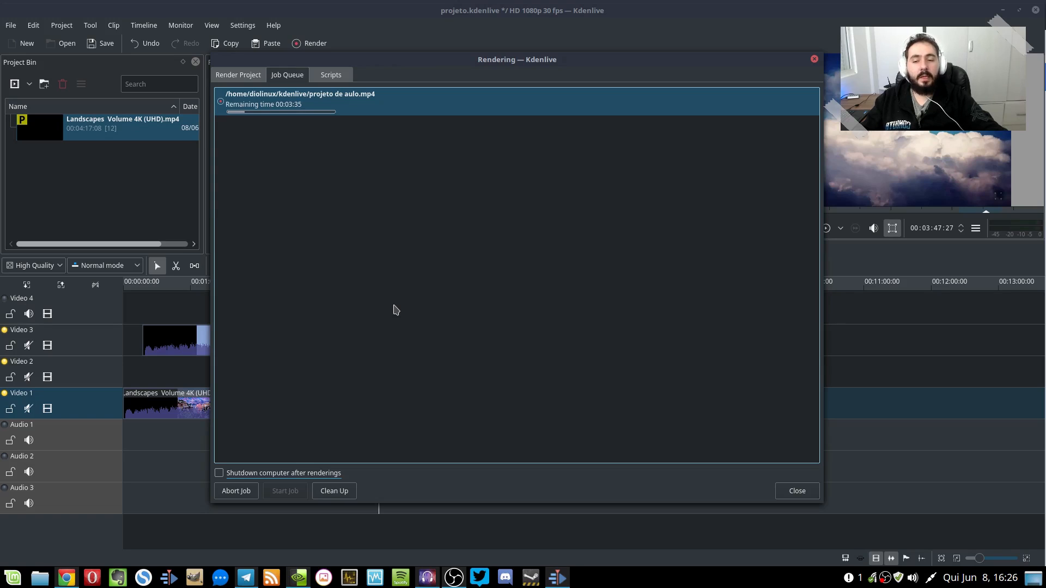
click(256, 475)
click(287, 475)
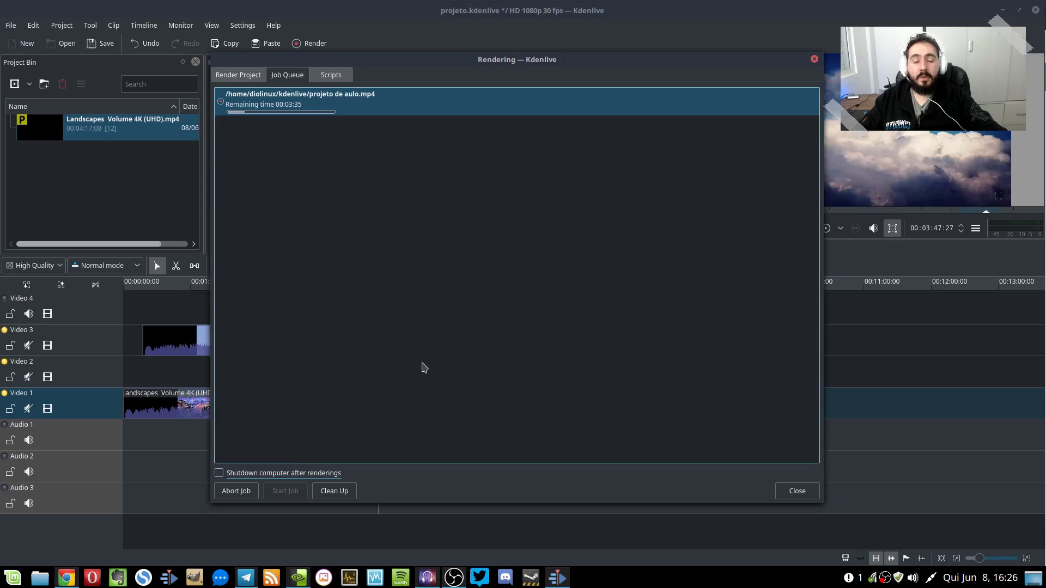
Check the list of saved render scripts and follow the progress of the queued render job.
click(316, 105)
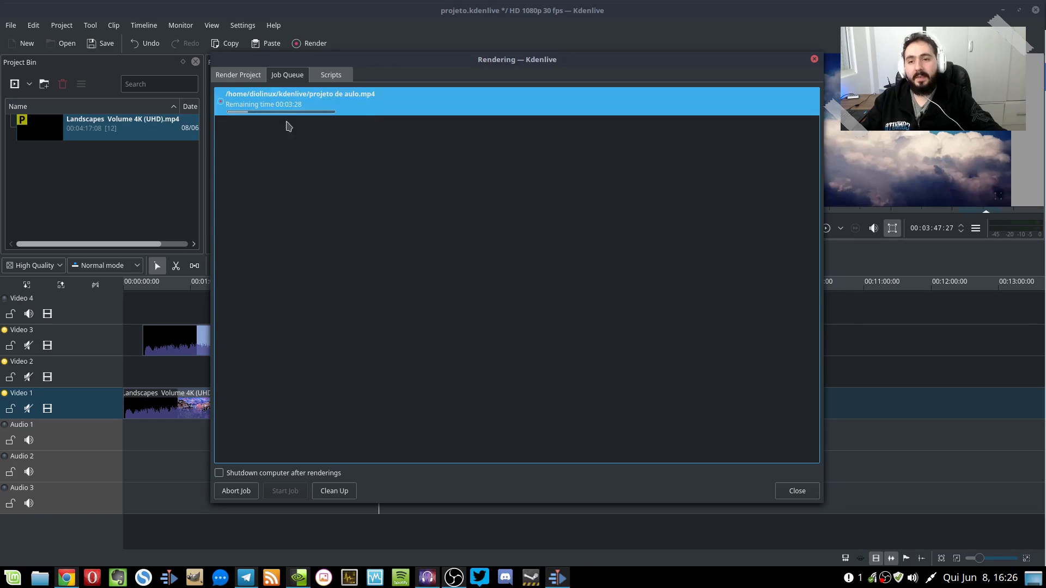
click(326, 74)
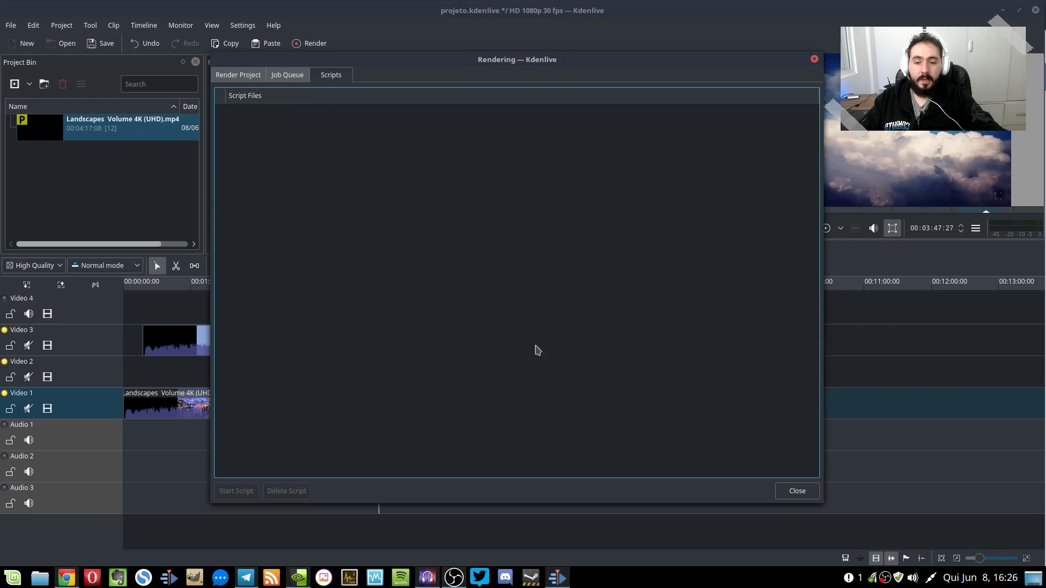
click(287, 75)
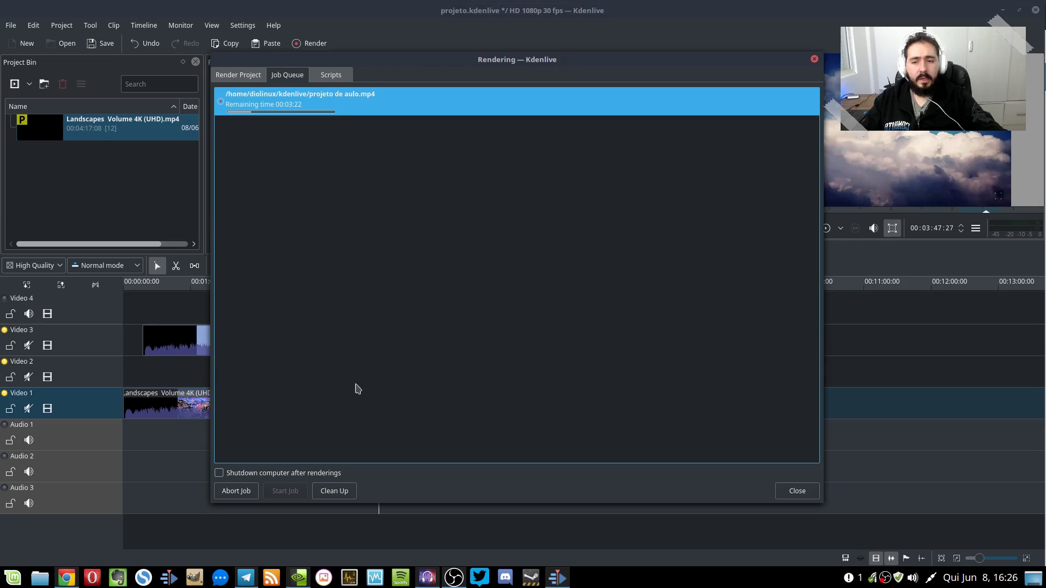
drag(614, 68, 578, 68)
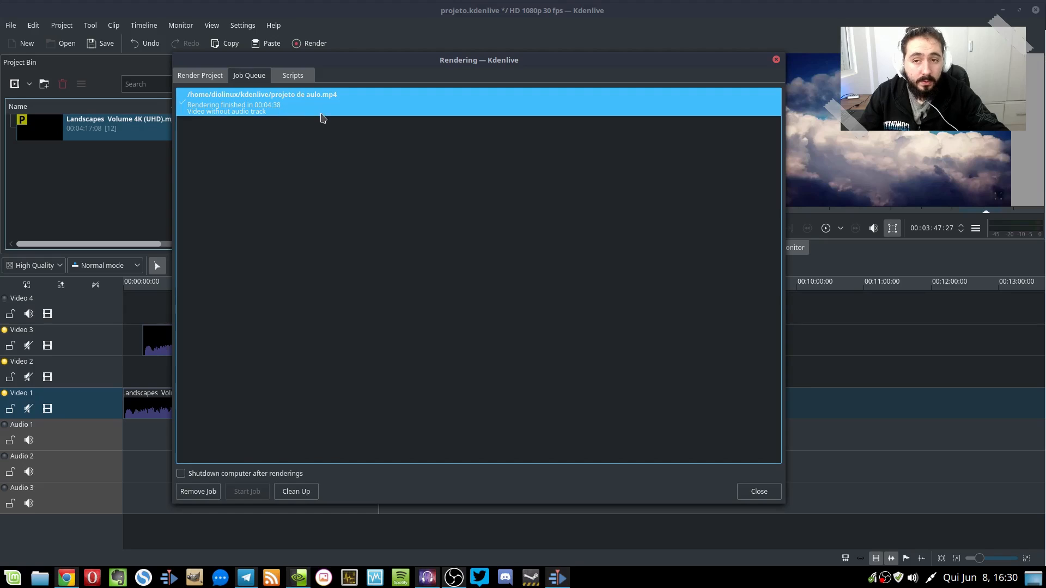
Compare the output file path in the render settings with the finished MP4 job in the queue.
click(220, 79)
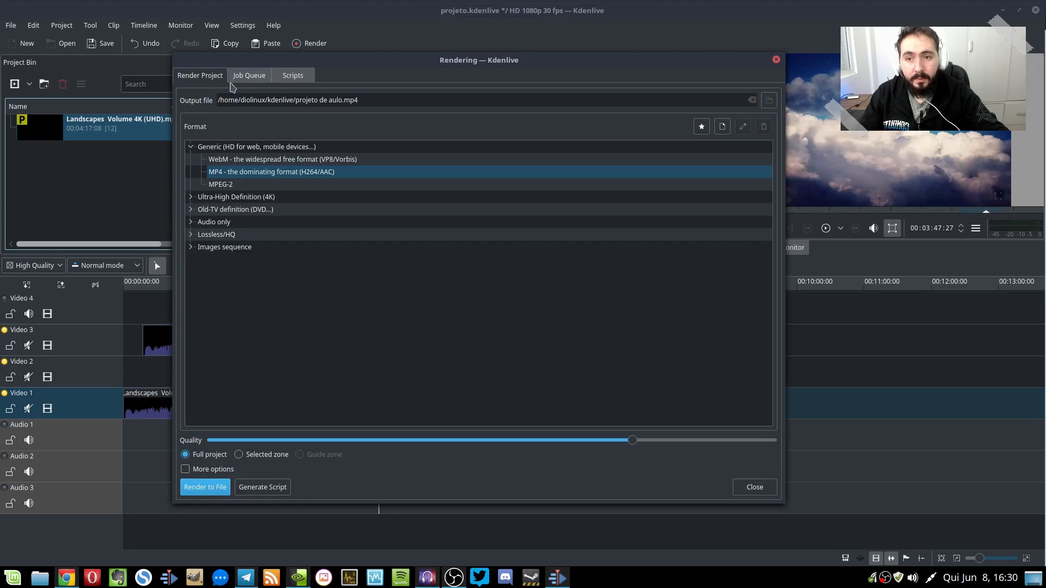
triple_click(291, 98)
click(261, 79)
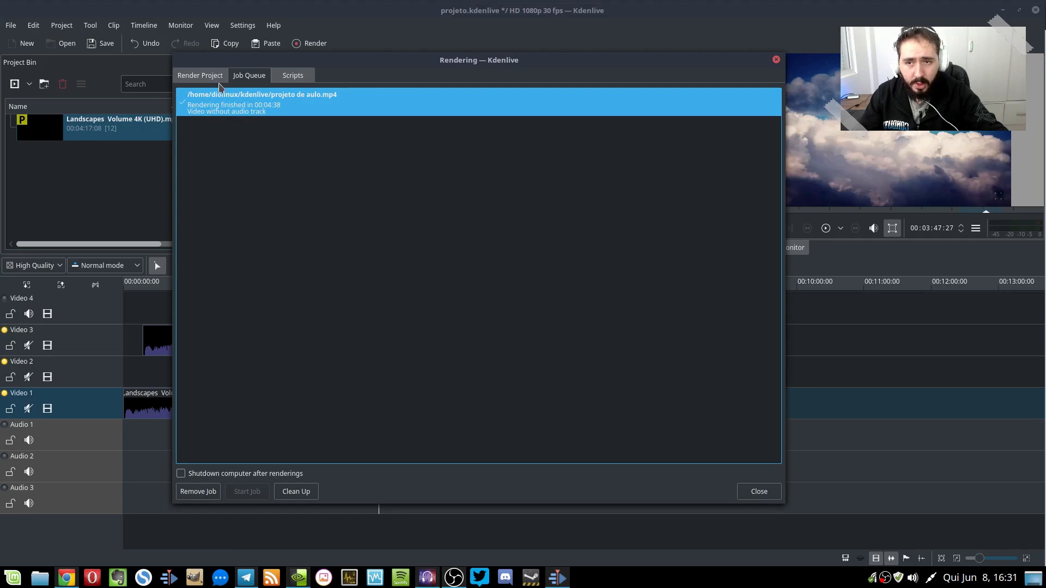
click(203, 76)
click(249, 80)
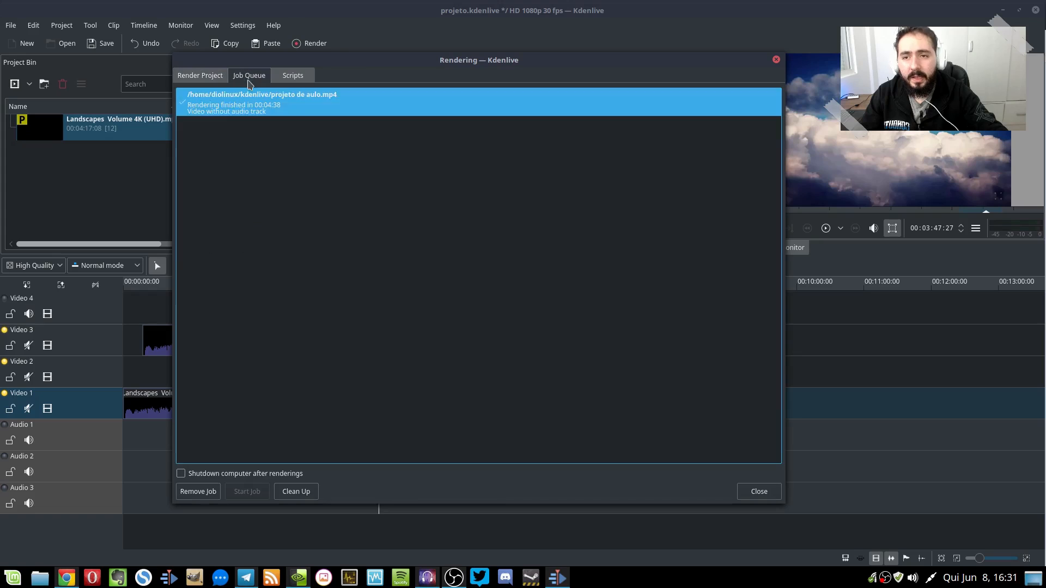
Switch to the file manager's home folder and enter the account password to authorise the thumbnail cache repair.
click(41, 578)
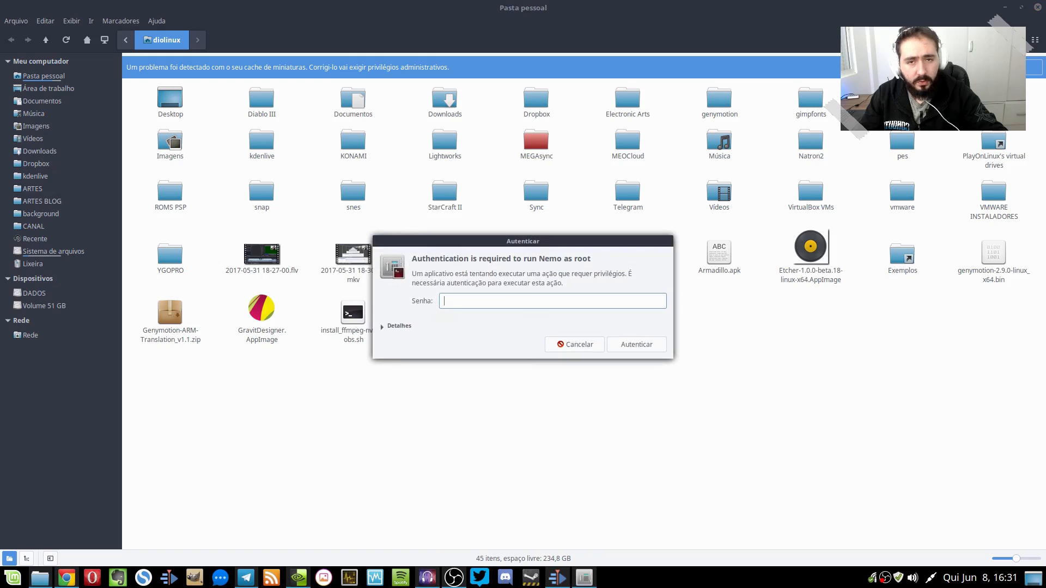
text(•)
key(Return)
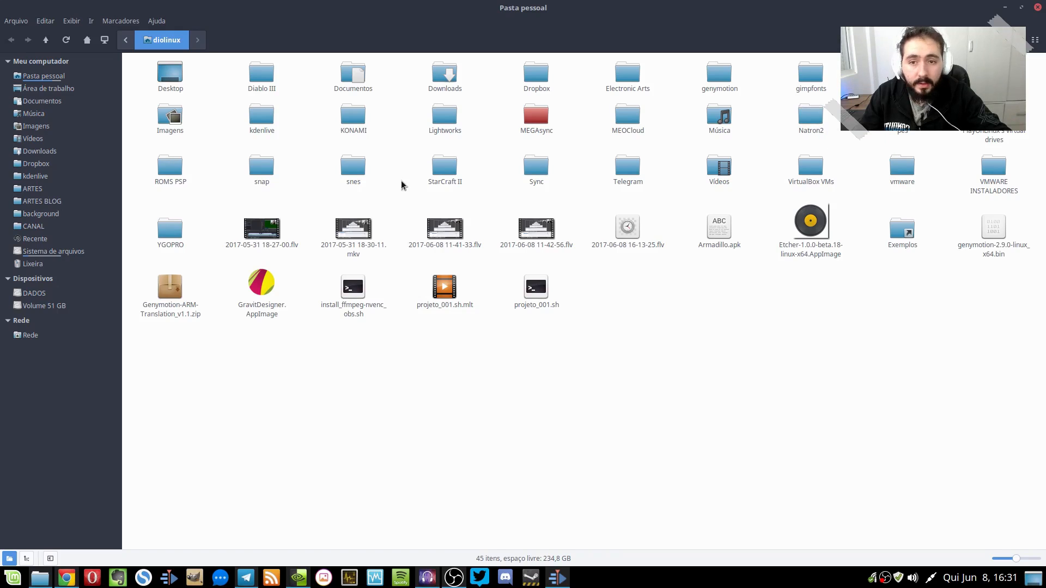
In the kdenlive folder, rename the rendered video "projeto de aulo.mp4" as "projeto de aula.mp4".
double_click(262, 117)
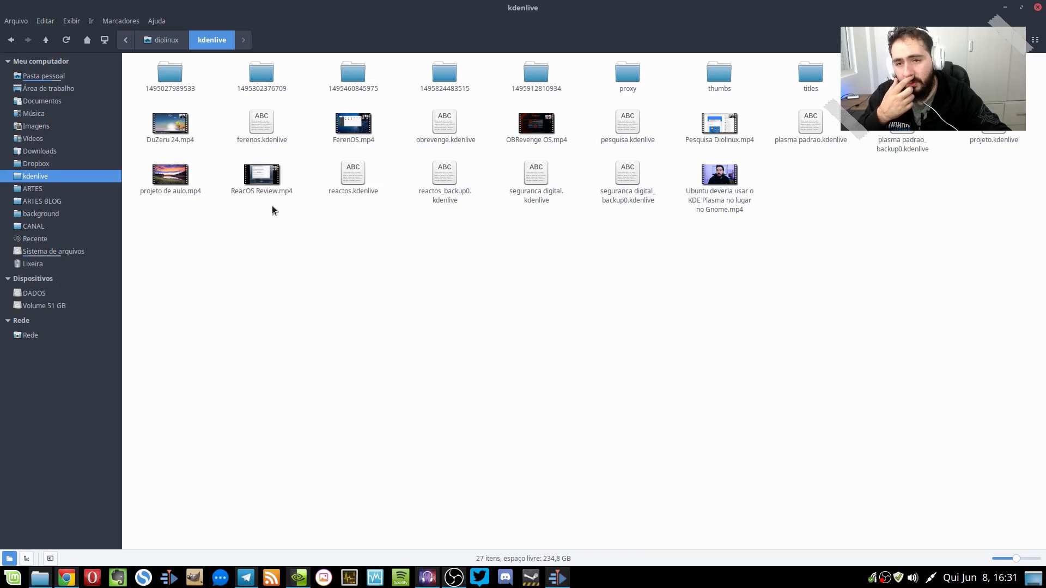
click(262, 180)
click(361, 191)
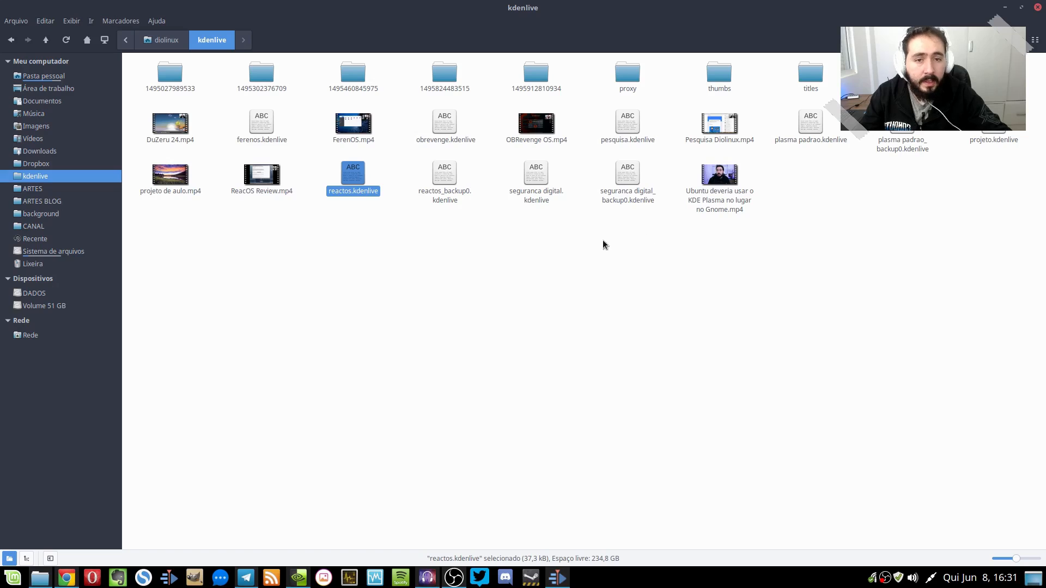
key(Left)
key(Left)
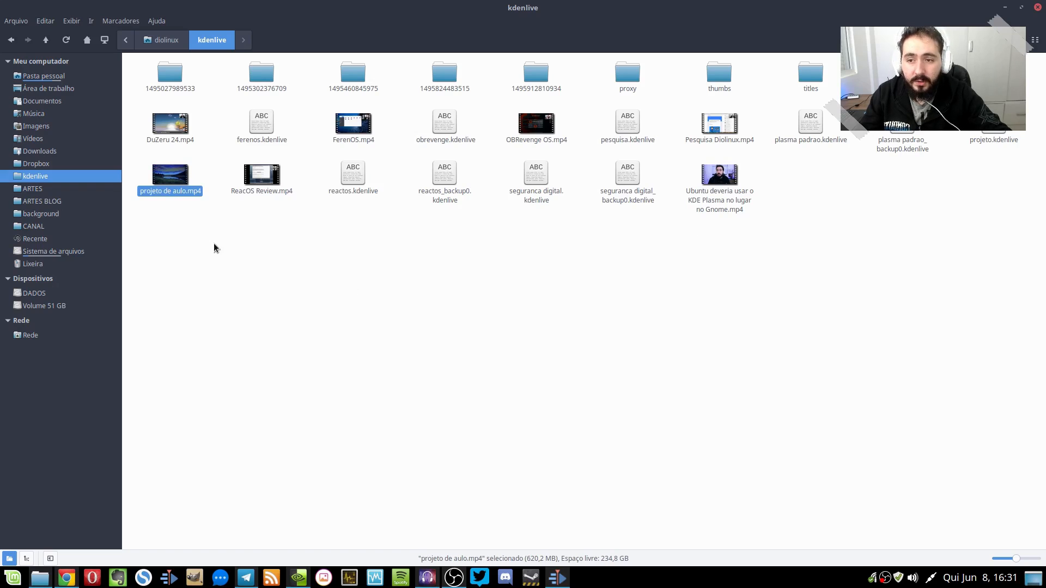
key(F2)
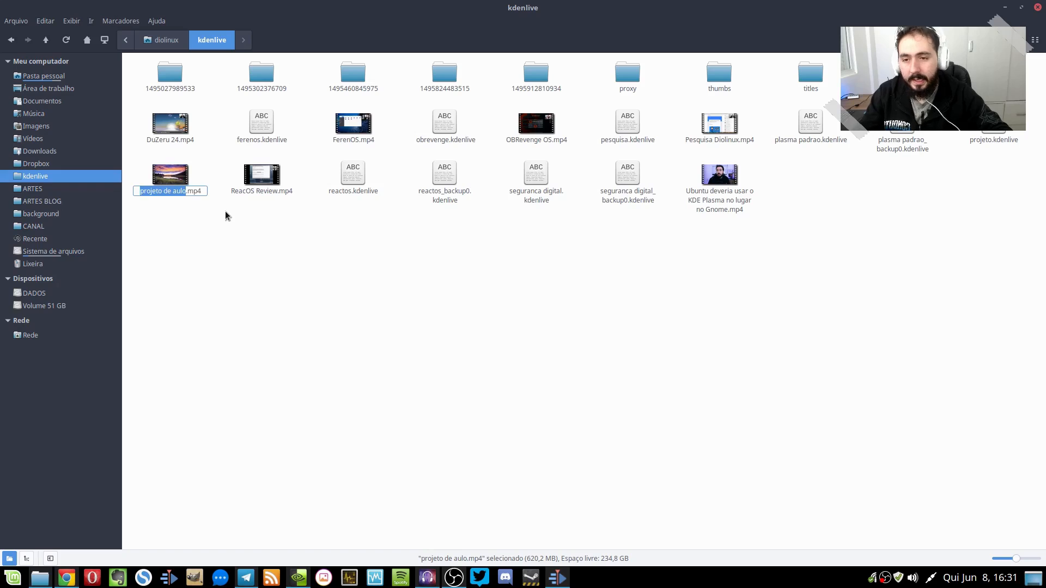
key(Right)
key(BackSpace)
text(a)
key(Return)
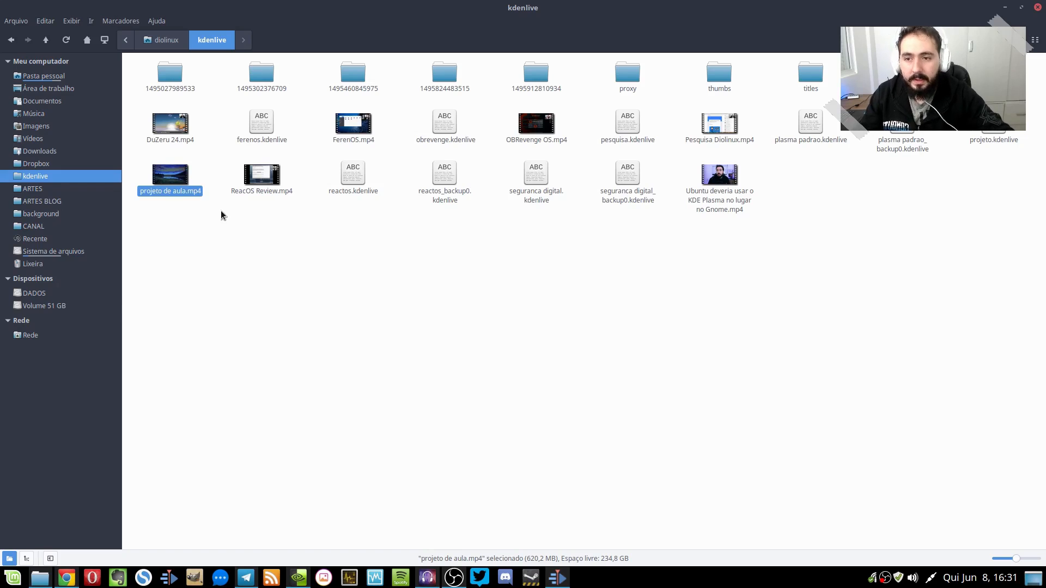
Play "projeto de aula.mp4" in VLC and skip ahead through the video to check the rendered footage.
right_click(183, 186)
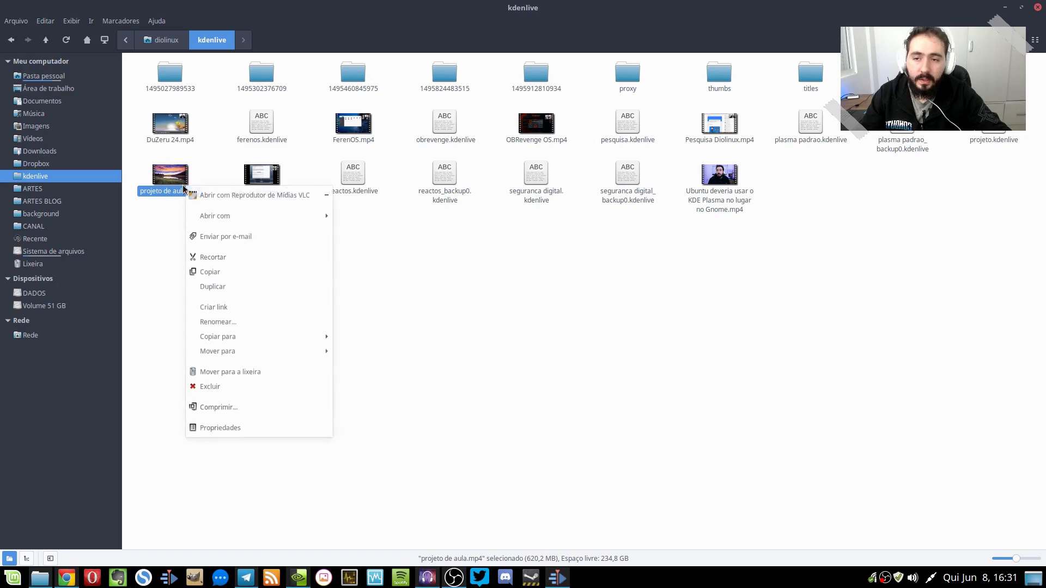
click(257, 195)
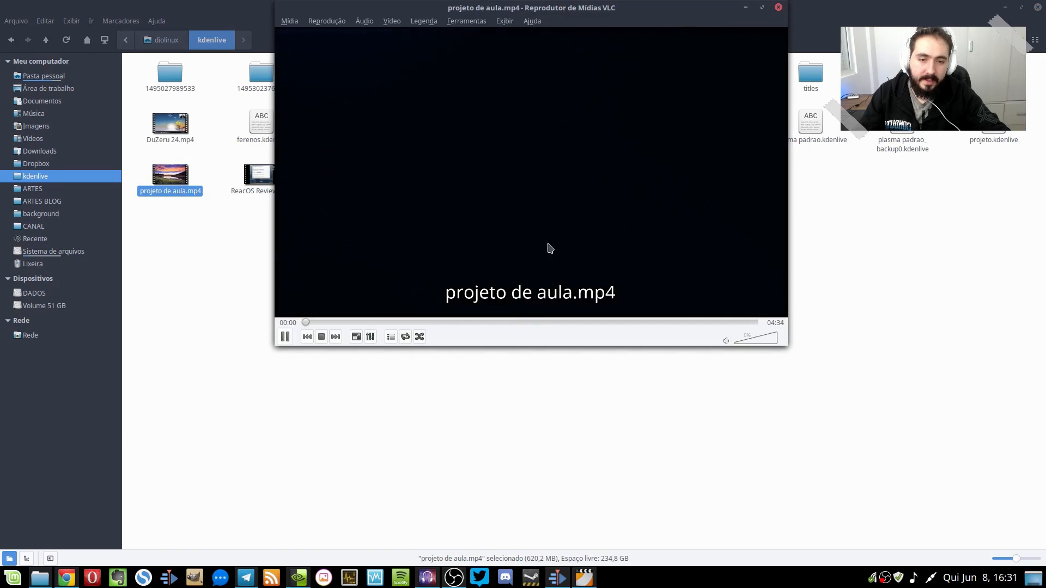
click(548, 322)
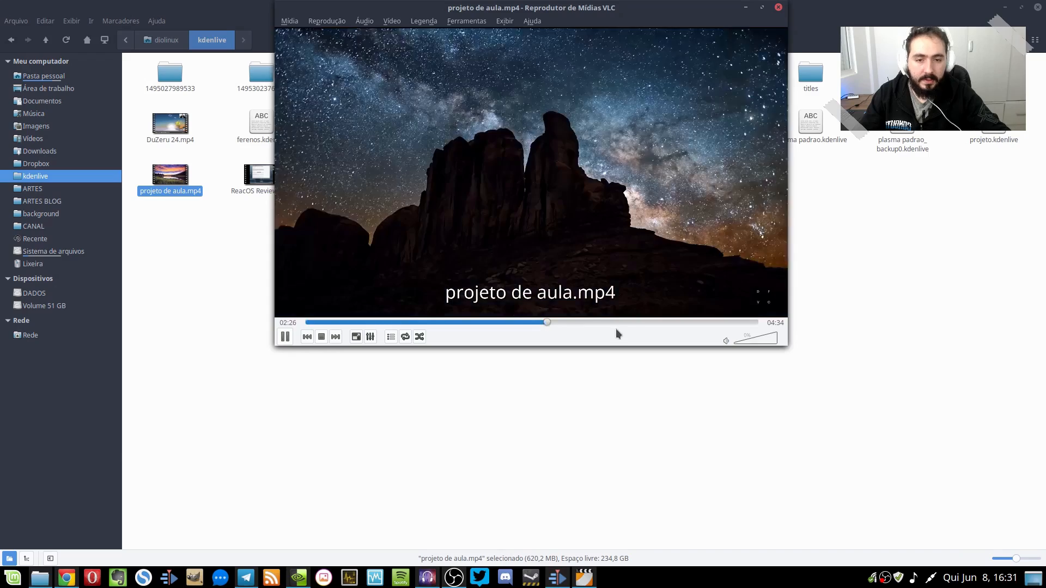
drag(667, 10, 644, 50)
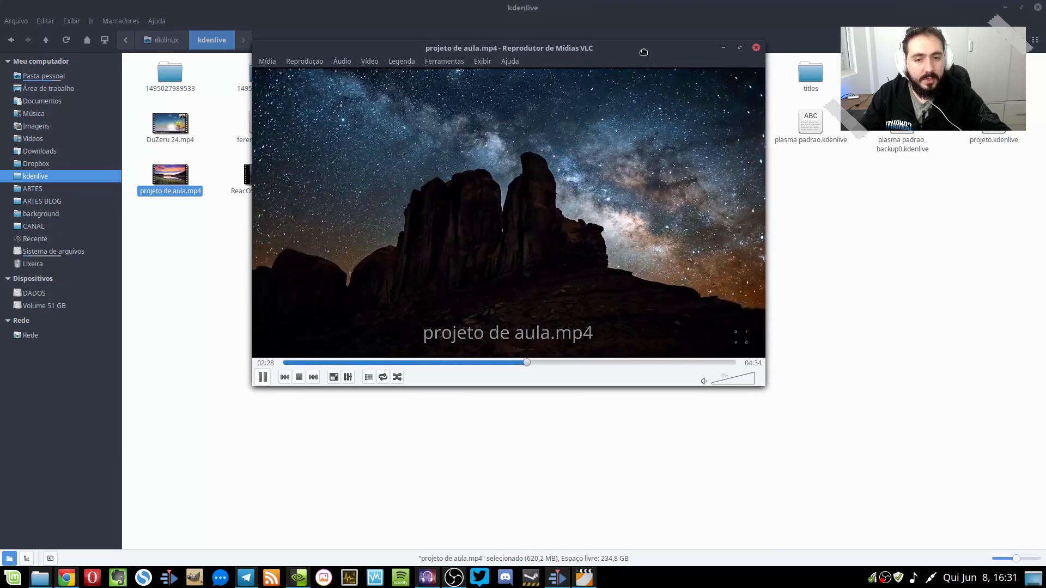
click(619, 362)
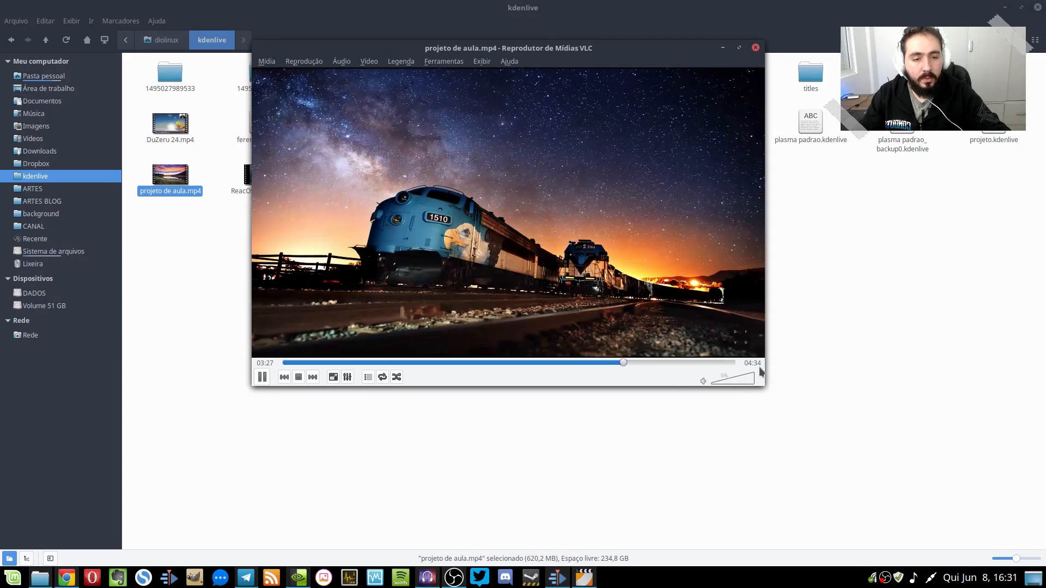
Check the finished job in Kdenlive's render queue, sample more of the rendered video in VLC, and close the player.
click(559, 580)
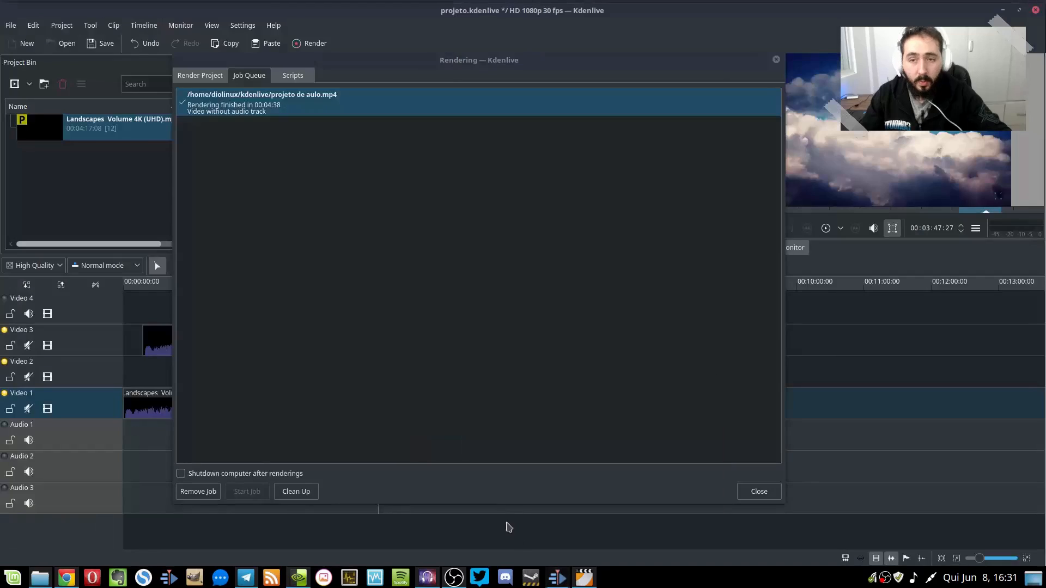
click(277, 111)
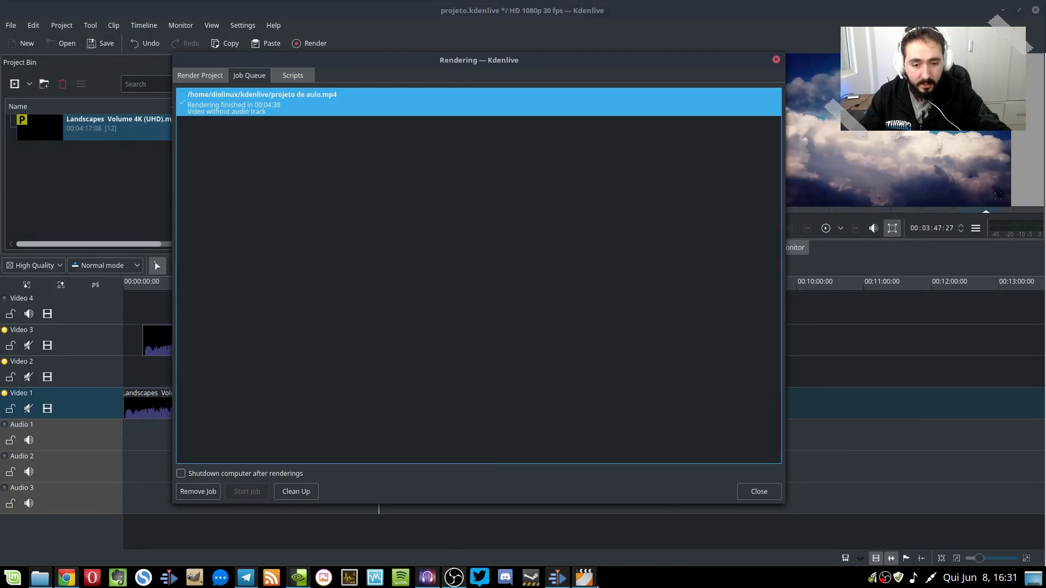
click(584, 579)
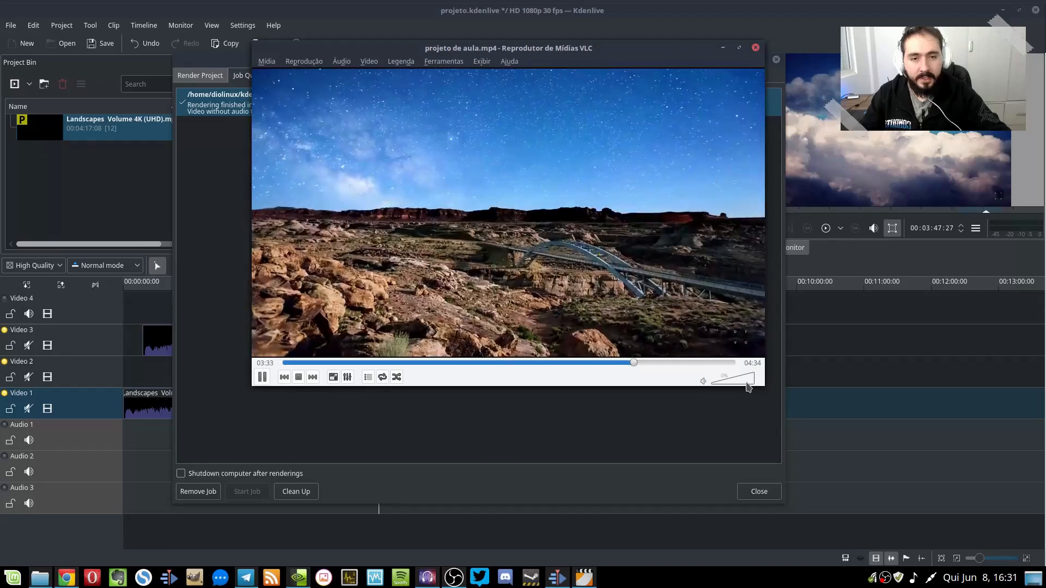
click(668, 364)
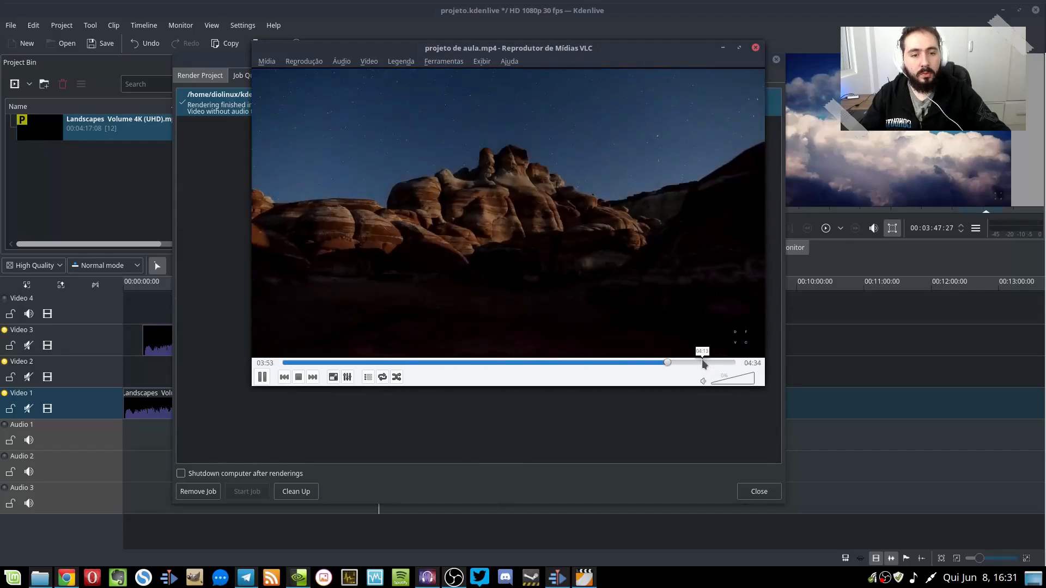
click(701, 363)
click(515, 362)
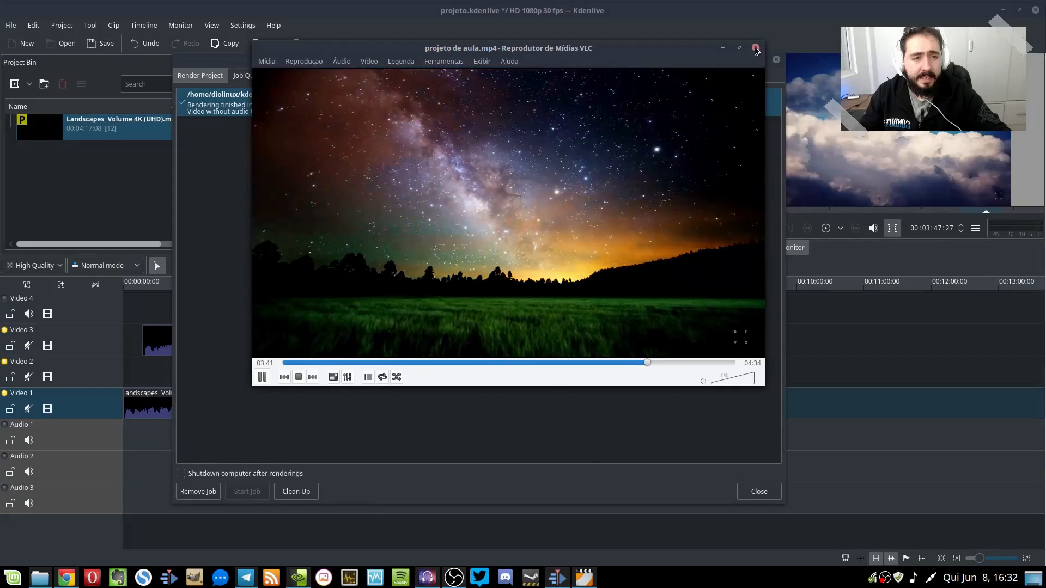
click(756, 48)
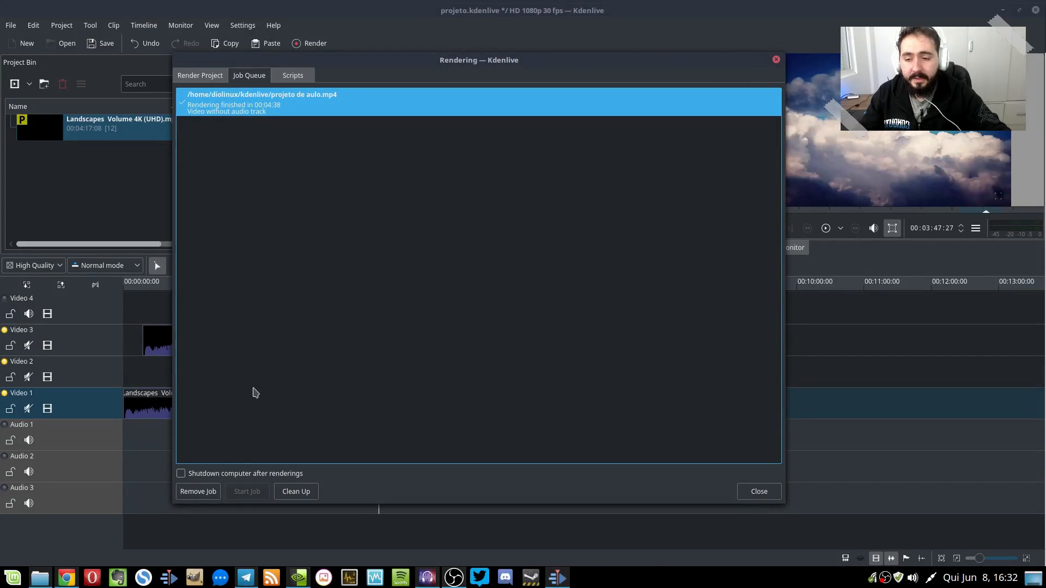
Inspect the file size in the properties of "projeto de aula.mp4" in the kdenlive folder, and close the properties.
click(48, 574)
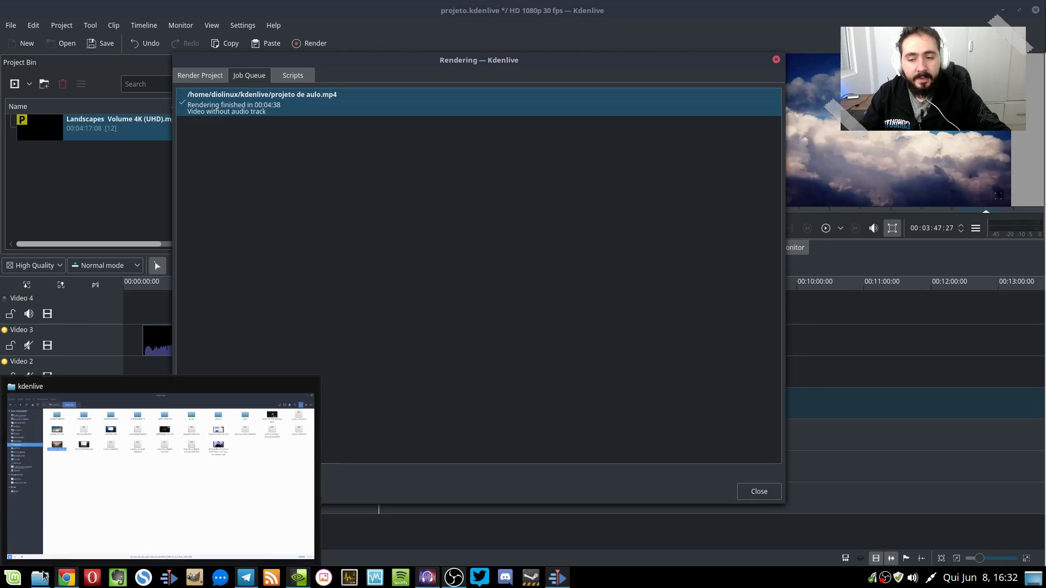
click(325, 324)
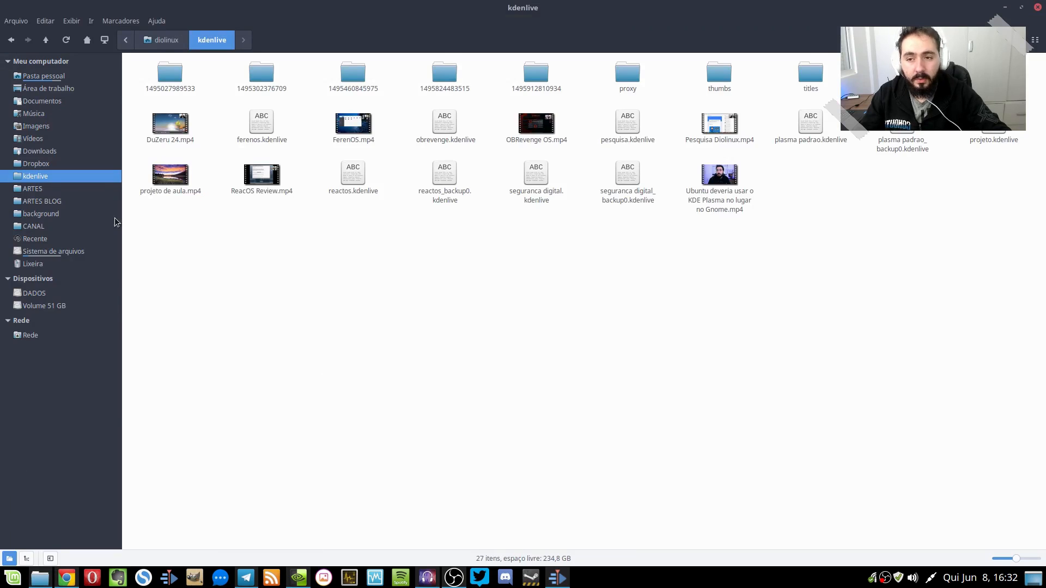
right_click(156, 188)
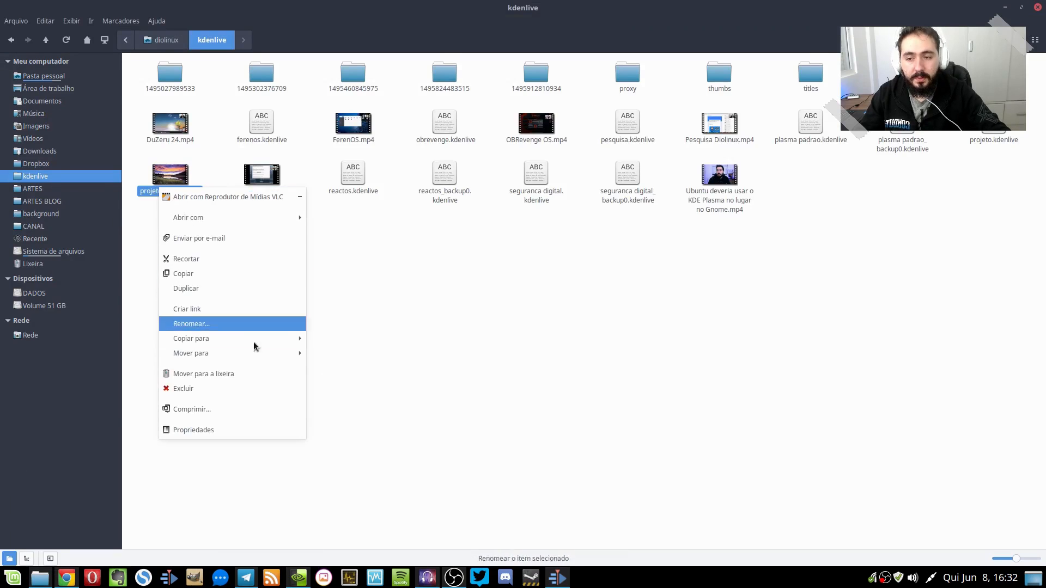
click(262, 429)
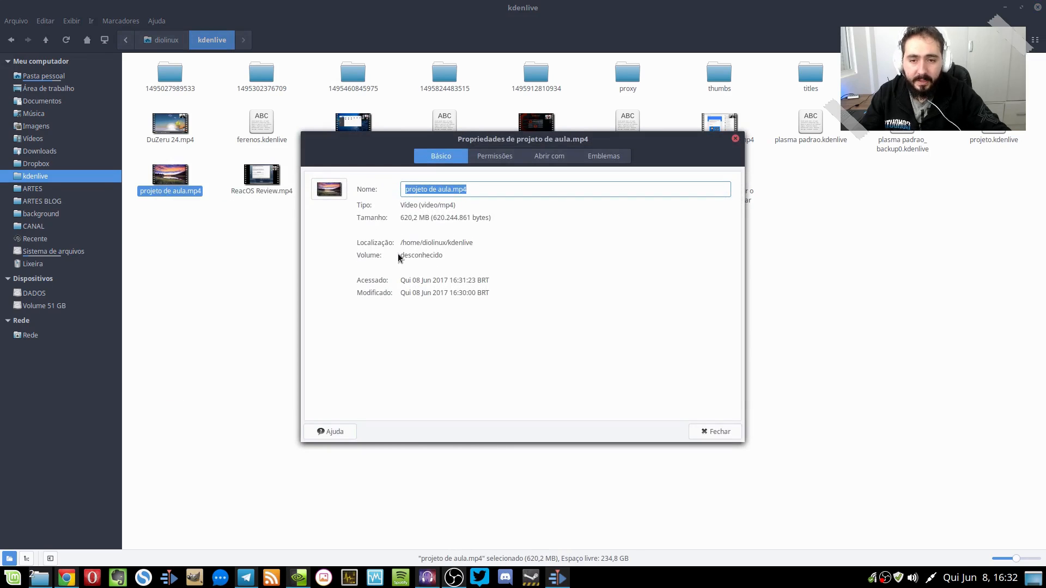
drag(429, 219, 400, 221)
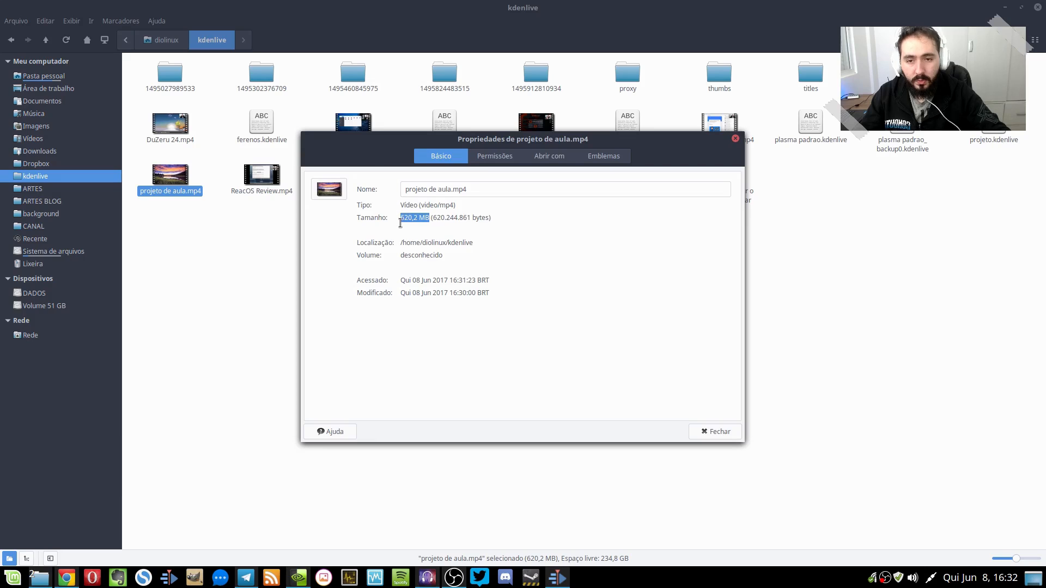
click(419, 217)
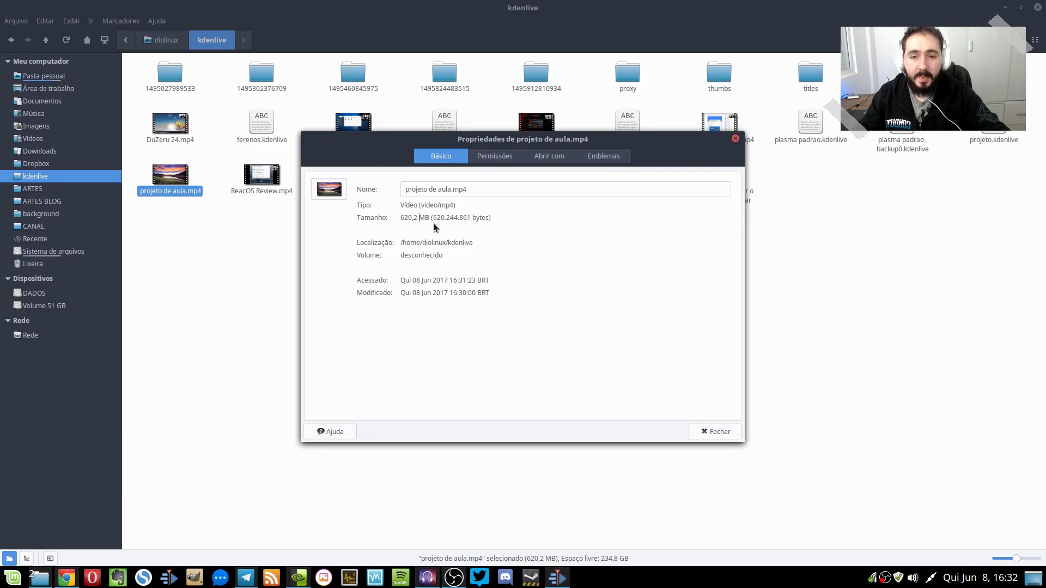
drag(429, 219, 401, 219)
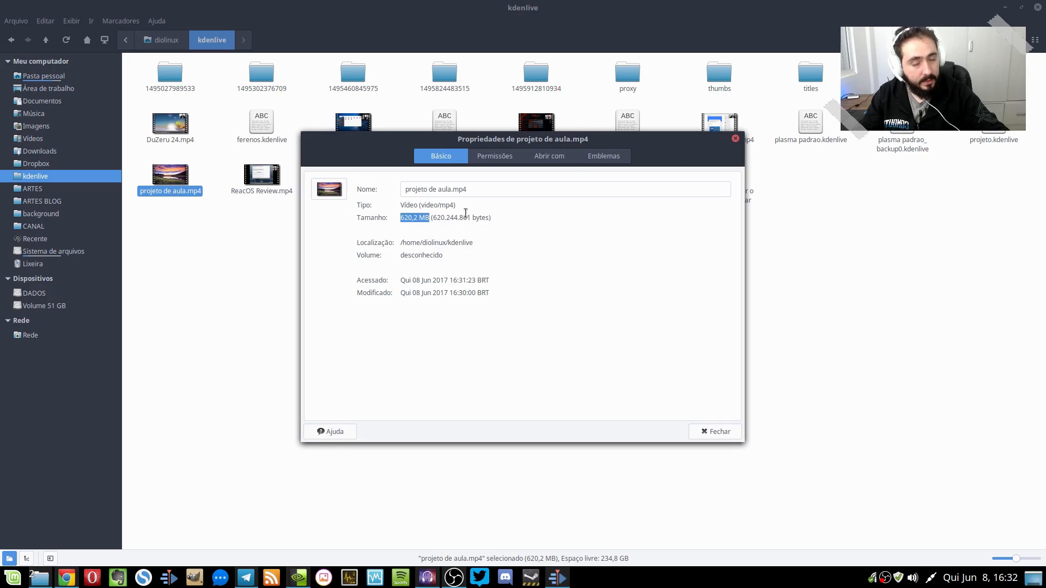
click(495, 156)
click(456, 157)
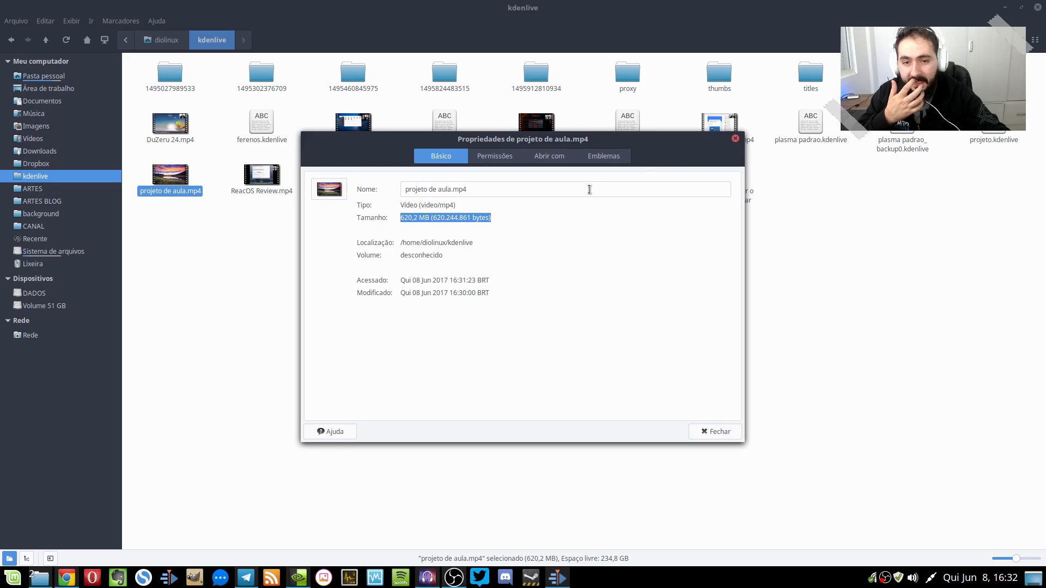
drag(678, 145, 670, 143)
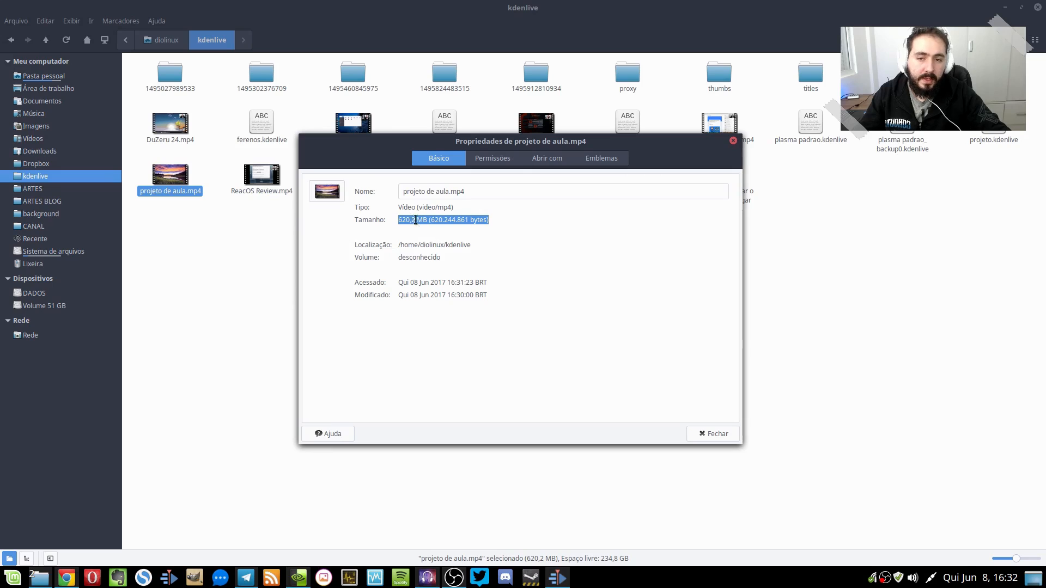
click(399, 221)
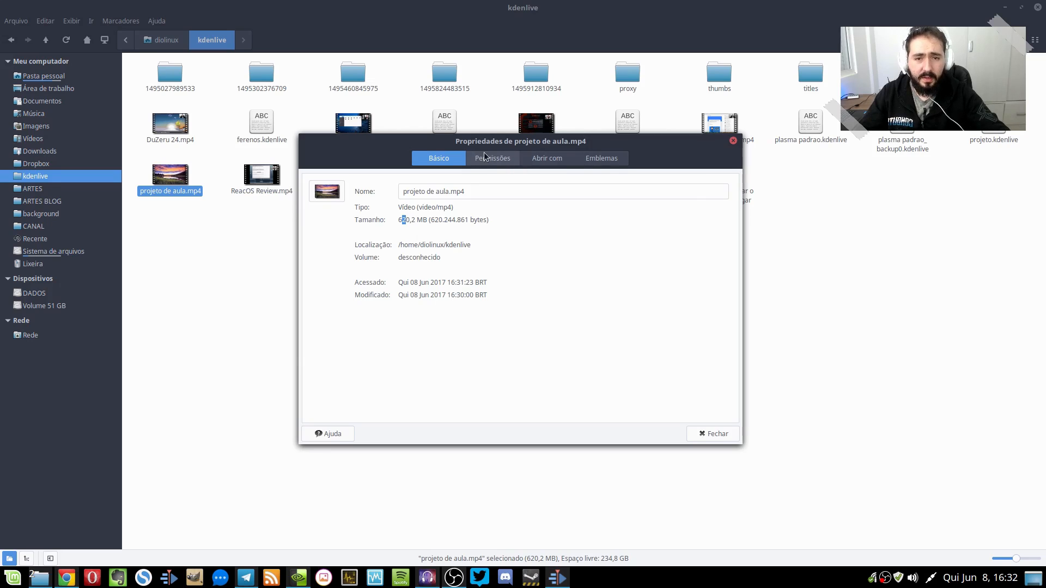
click(733, 140)
Switch to the HandBrake website in Chrome, search the system's applications for "hand", and open the HandBrake 1.0.7 download page for Ubuntu.
mouse_move(62, 586)
click(94, 551)
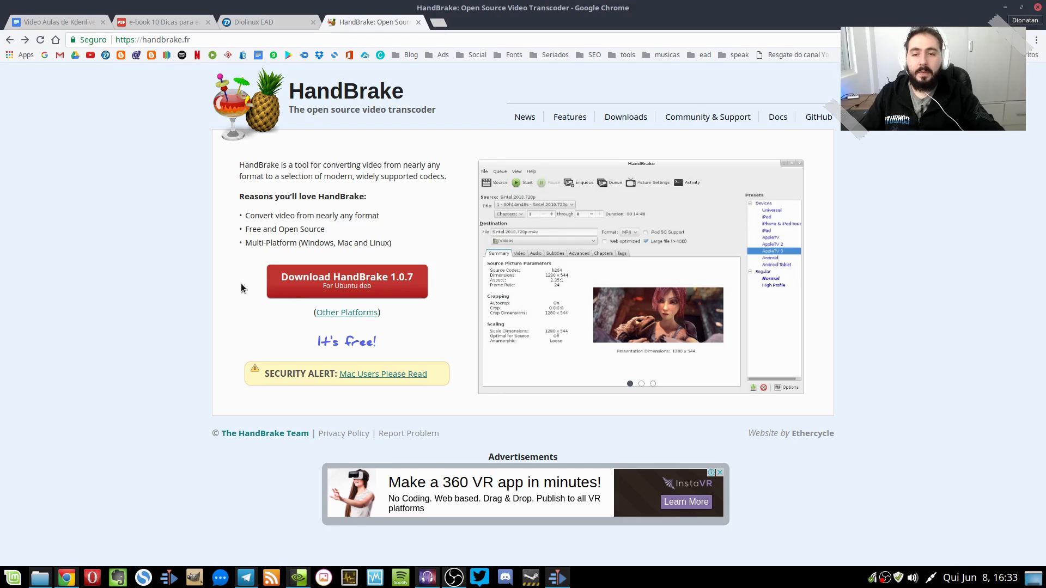
key(super)
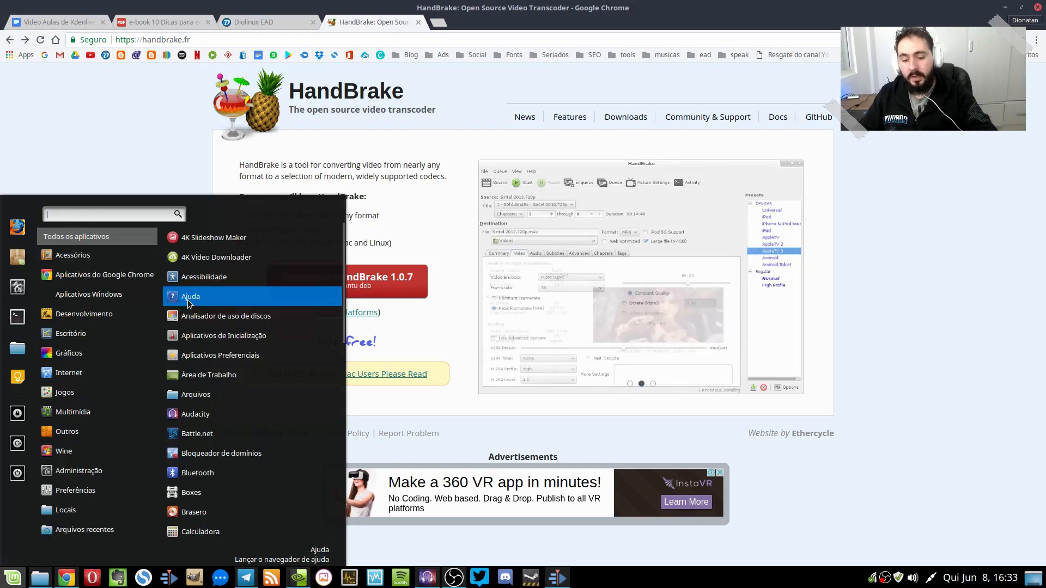
text(hand)
key(Escape)
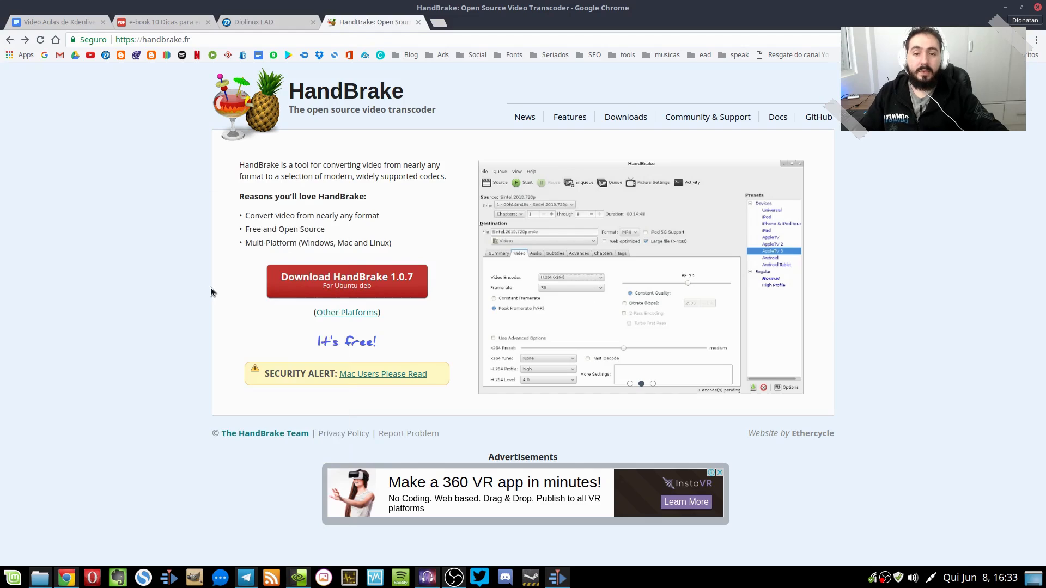
click(363, 292)
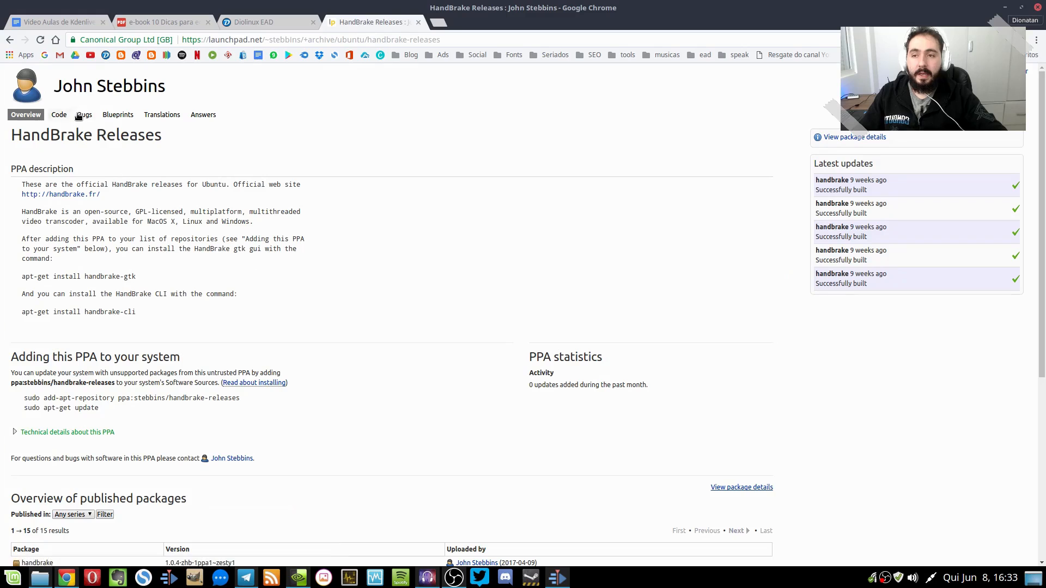
Review the HandBrake Releases PPA page, from its description to the overview of published packages.
click(10, 39)
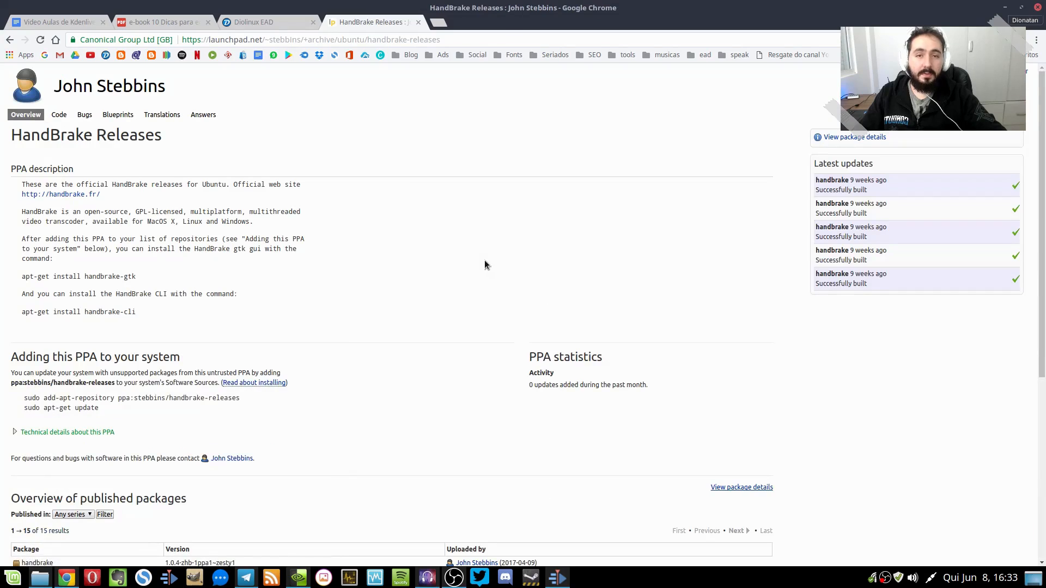
scroll(270, 338, down, 5)
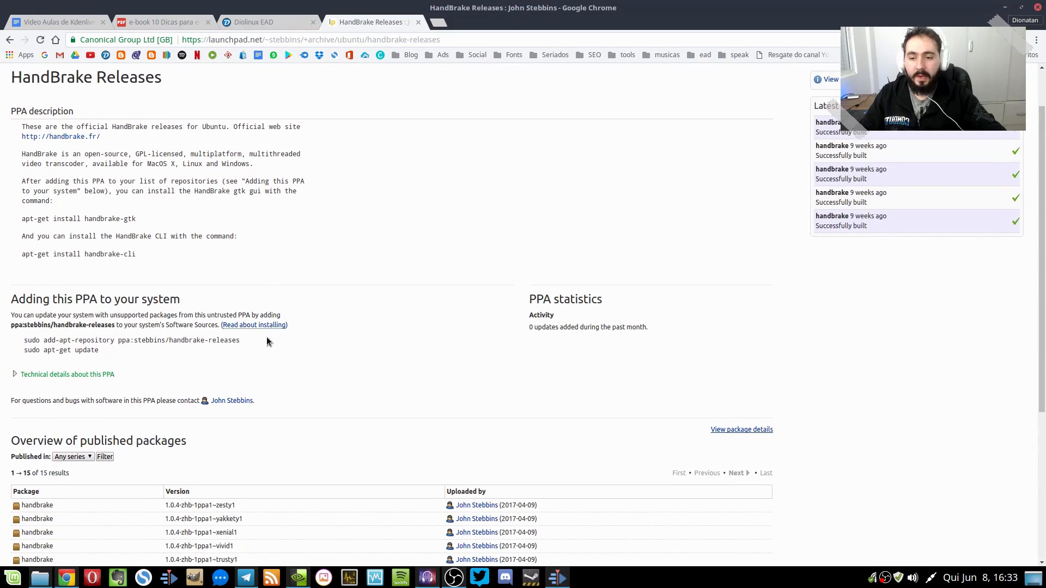
scroll(280, 350, up, 1)
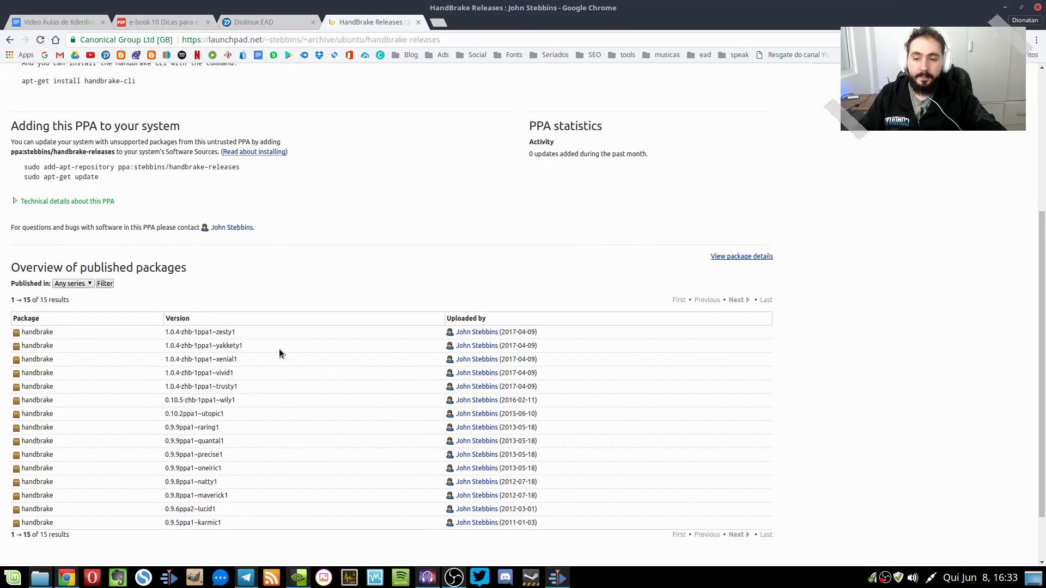
scroll(224, 394, down, 2)
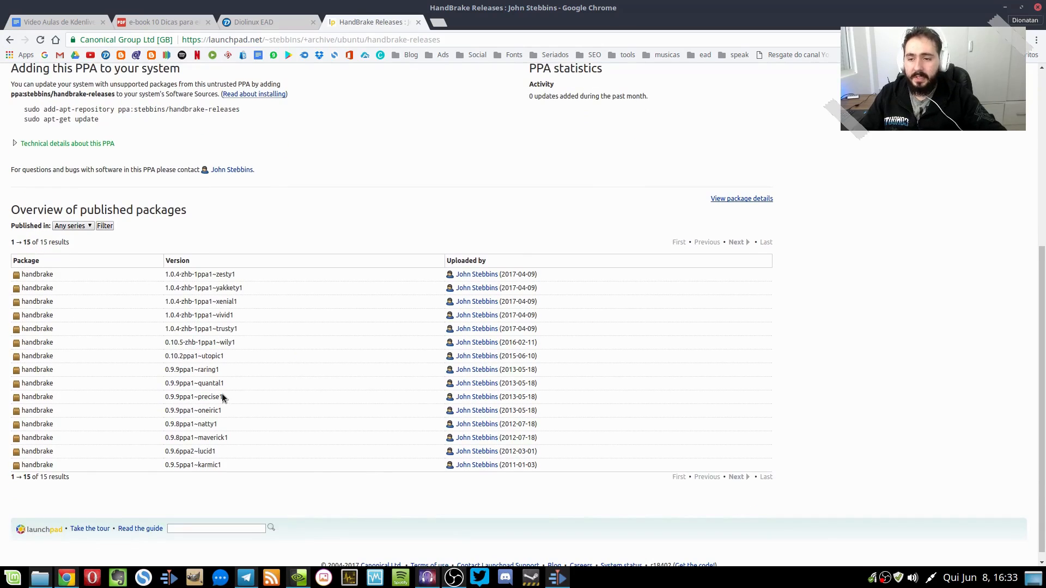
scroll(178, 265, up, 4)
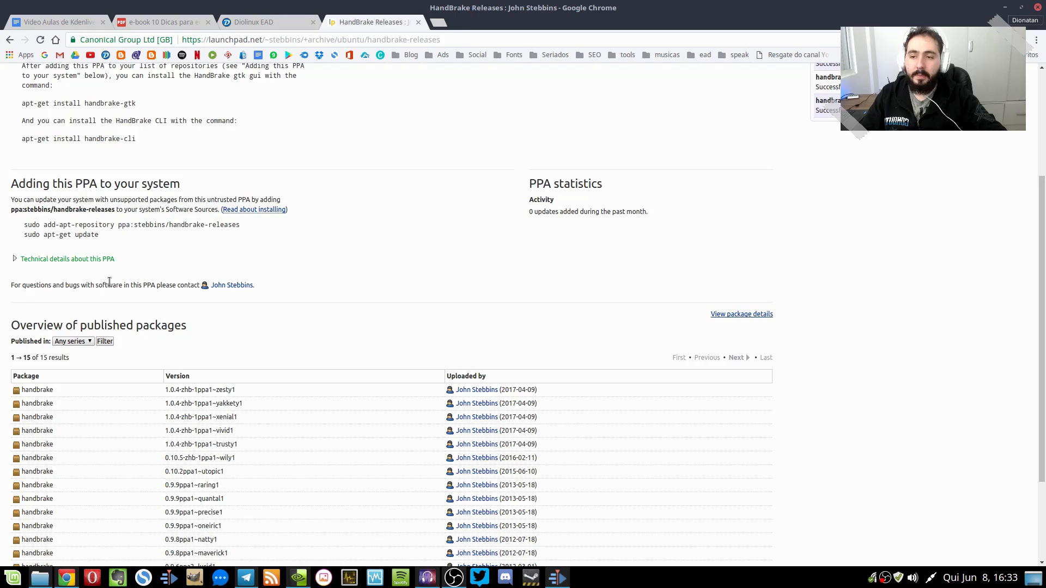
Expand the PPA's technical details, check its list of Ubuntu versions, and review the apt-get install commands for the HandBrake GUI and CLI.
click(19, 260)
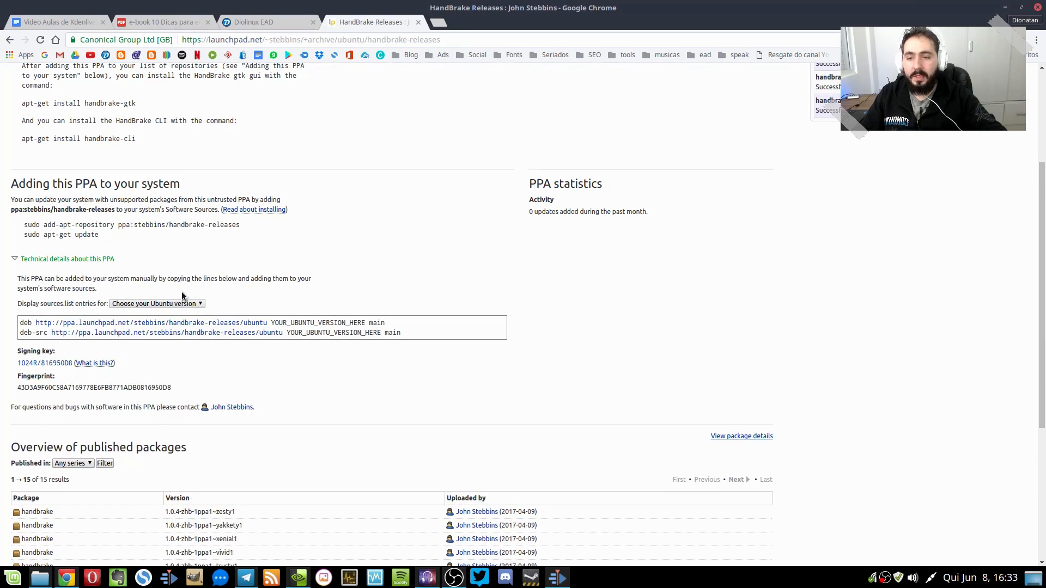
click(194, 305)
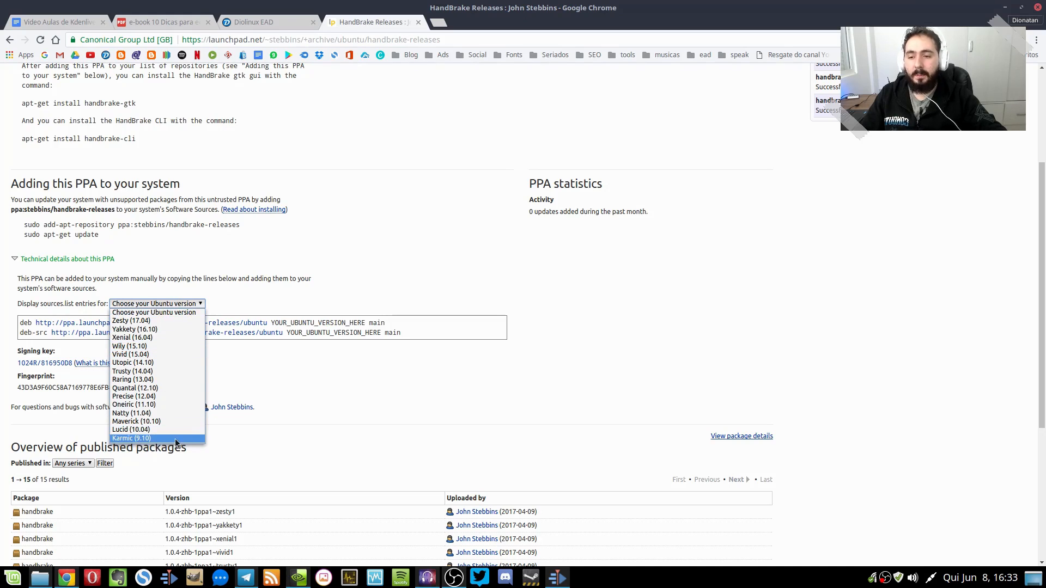
click(420, 225)
scroll(331, 254, up, 4)
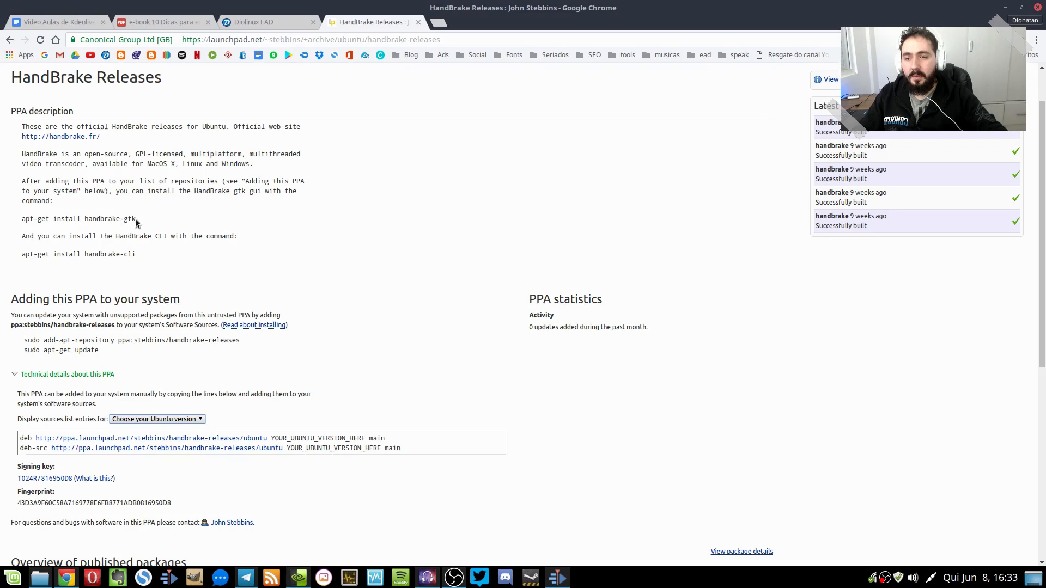
drag(136, 219, 142, 256)
click(118, 221)
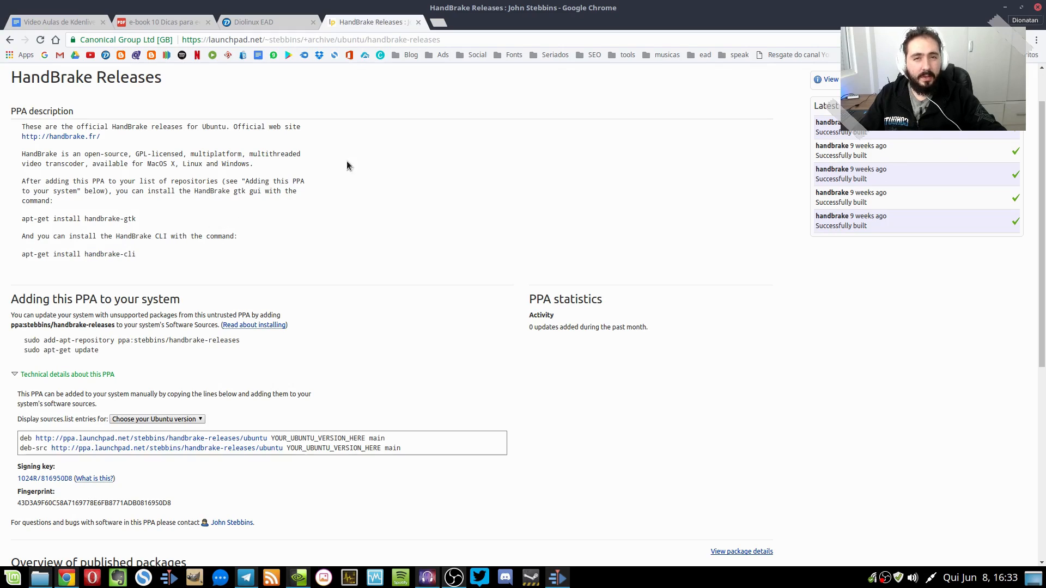
Open the system's application manager (Gerenciador de Aplicativos), authorising it with the account password.
click(12, 577)
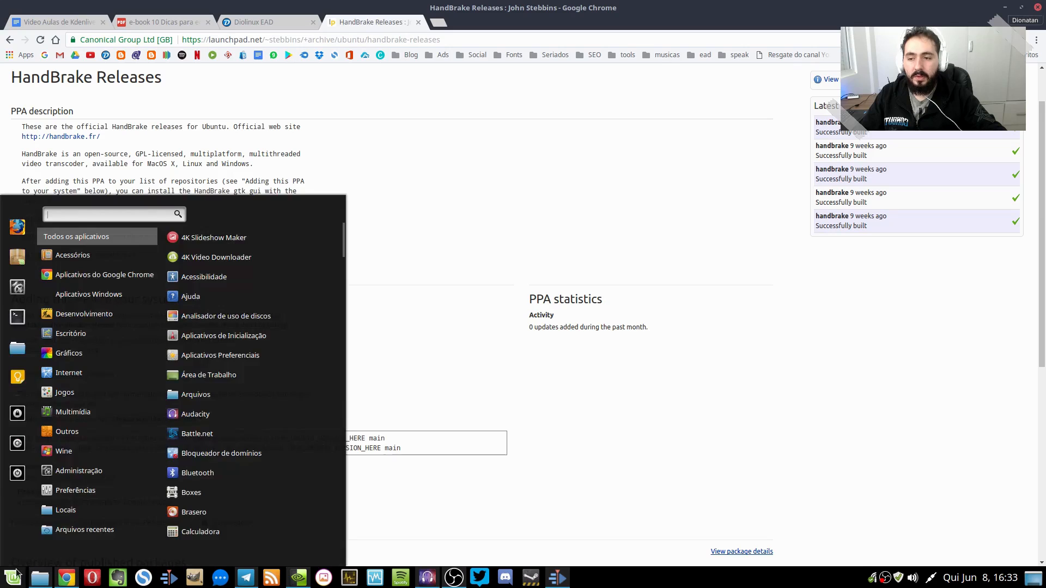
click(22, 255)
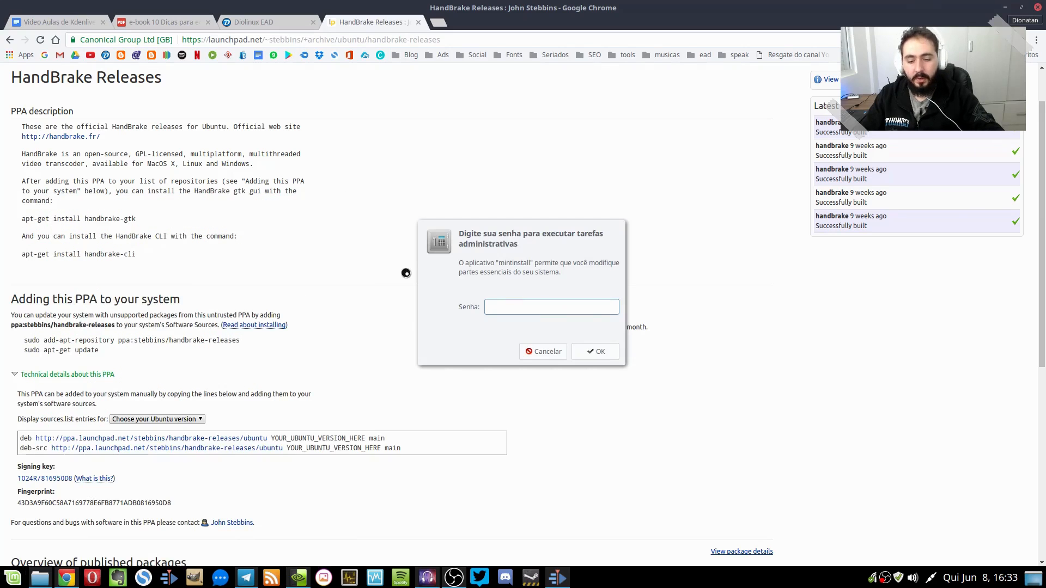
text(****)
key(Return)
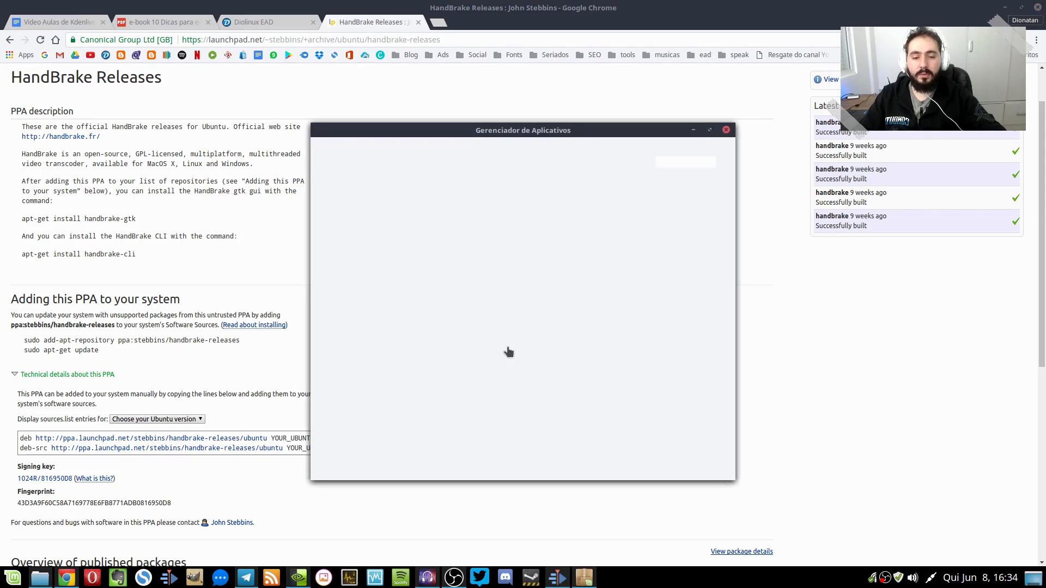
drag(583, 129, 542, 123)
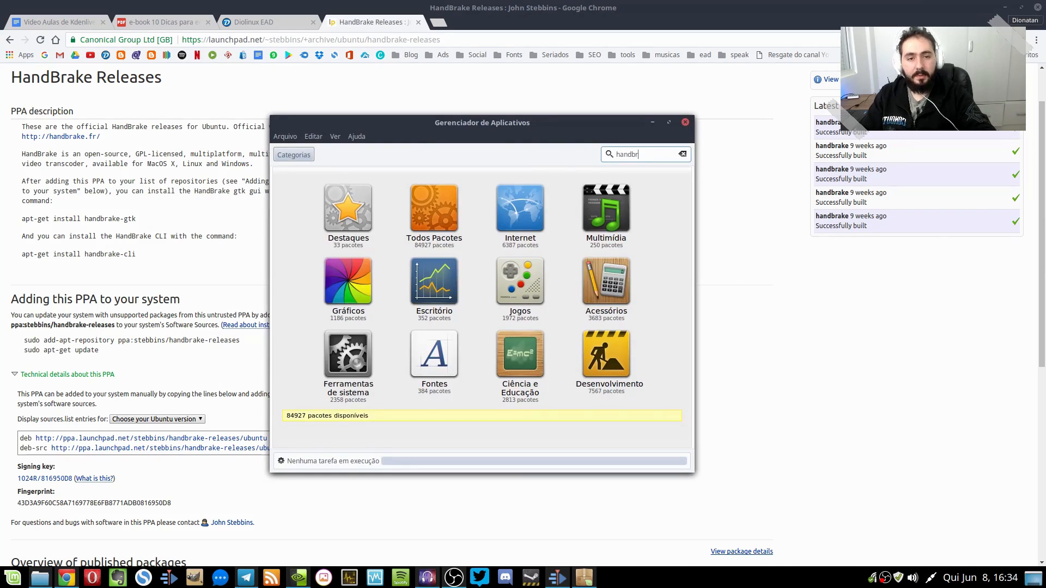
Search the application manager for "handbrake", look over the Handbrake entries, and close the manager.
text(handbrake)
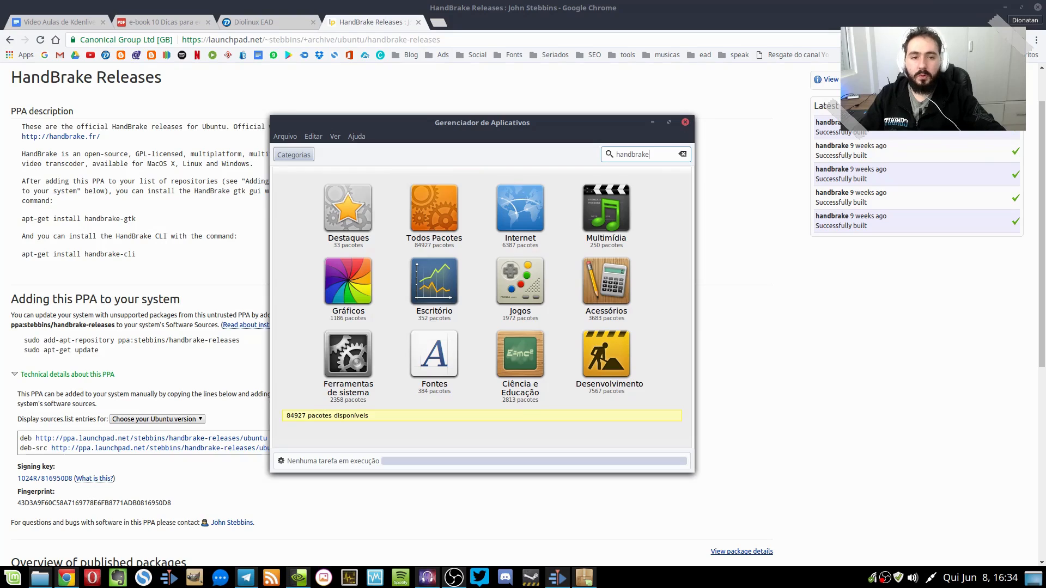
key(Return)
click(387, 192)
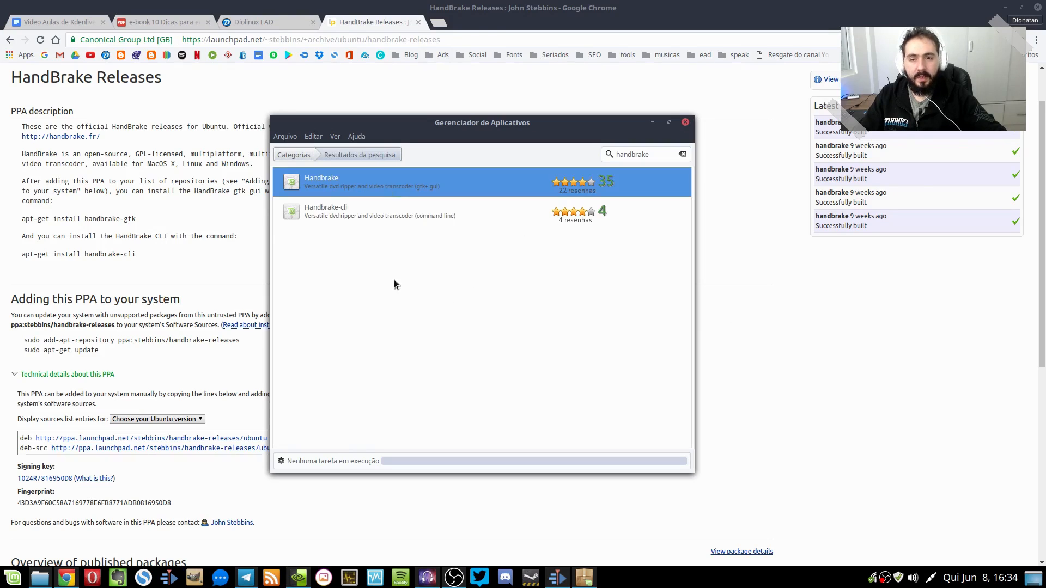
key(Down)
key(Up)
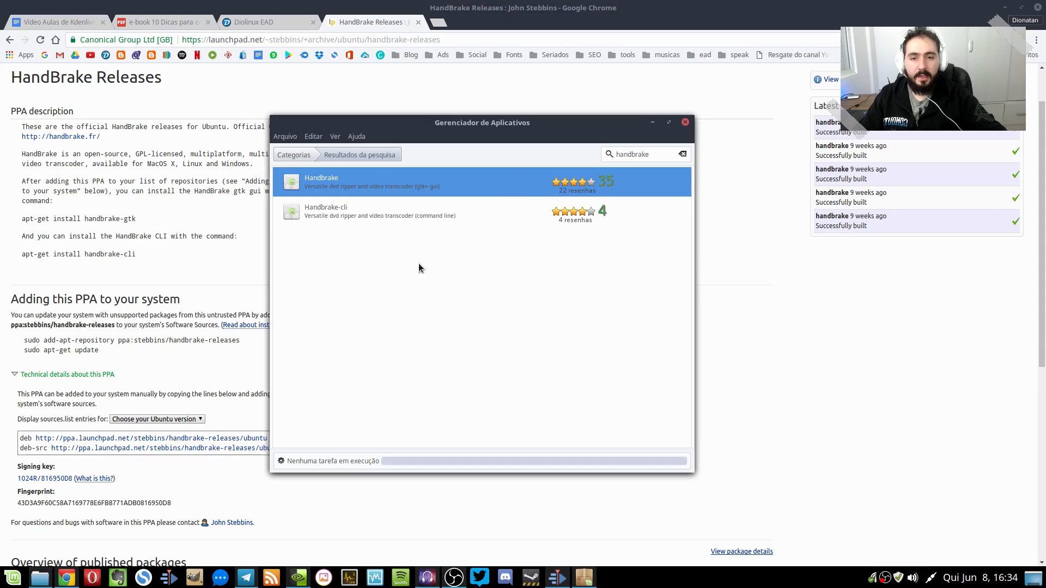
double_click(409, 189)
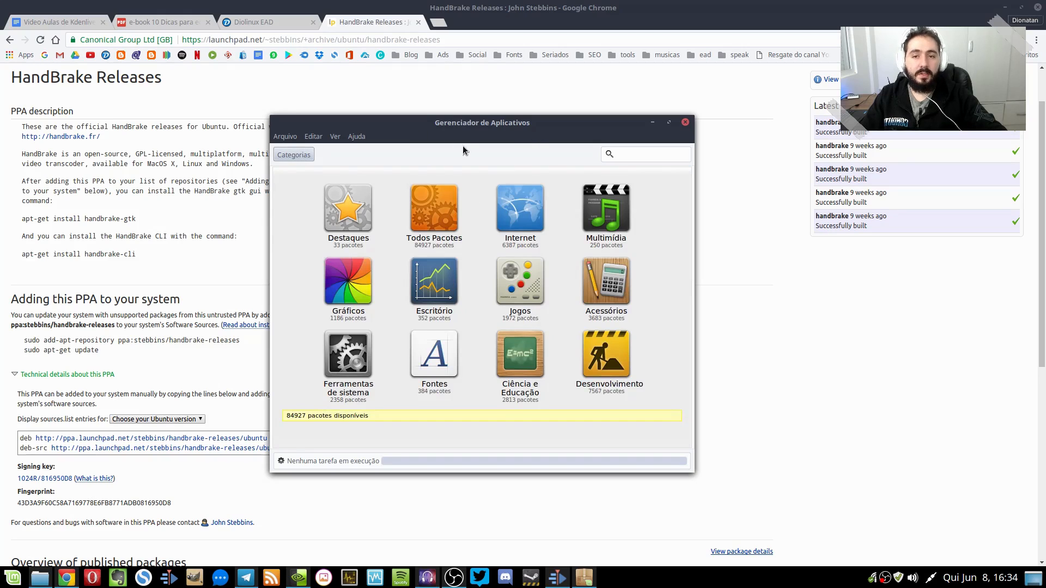
drag(501, 127, 472, 126)
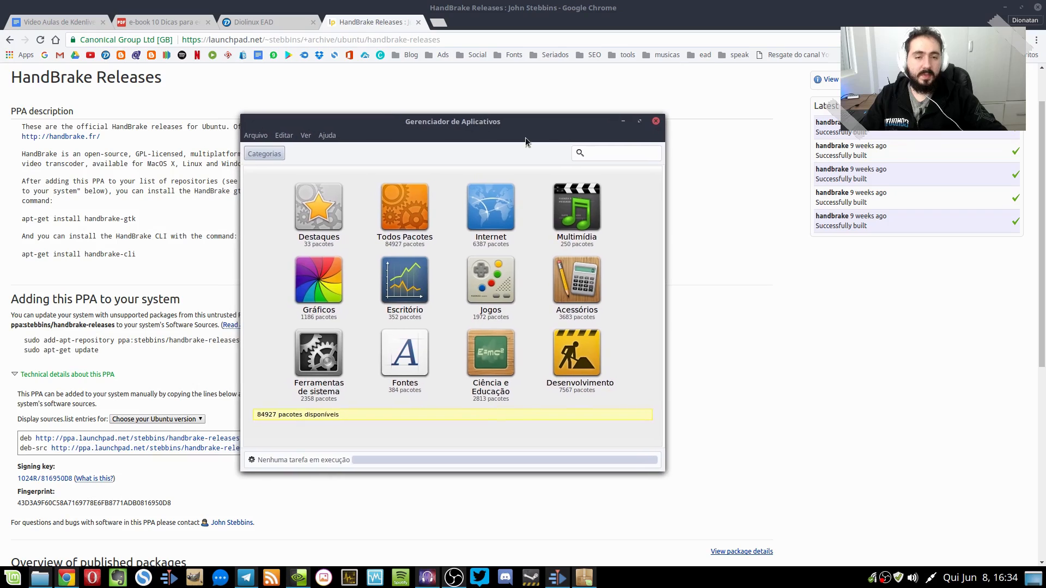
click(657, 122)
Copy the handbrake-releases PPA address from the "Adding this PPA to your system" section.
scroll(76, 307, down, 1)
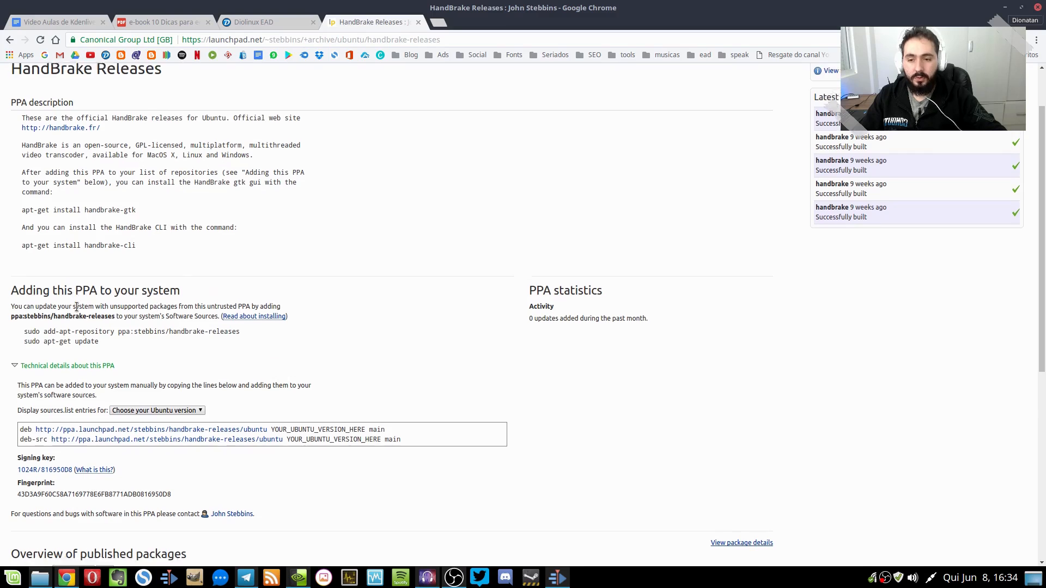
scroll(76, 306, down, 3)
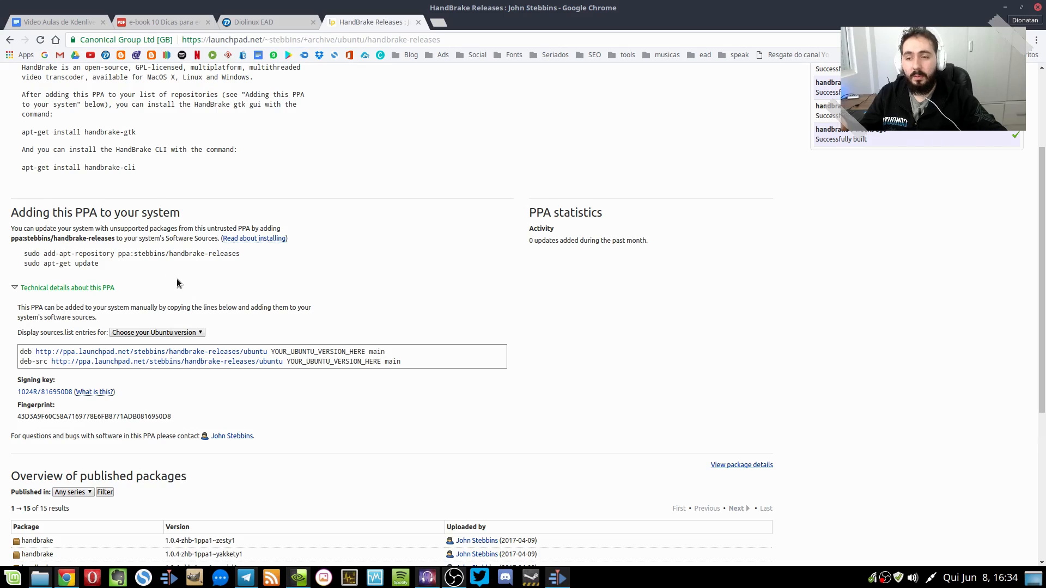
scroll(354, 333, up, 4)
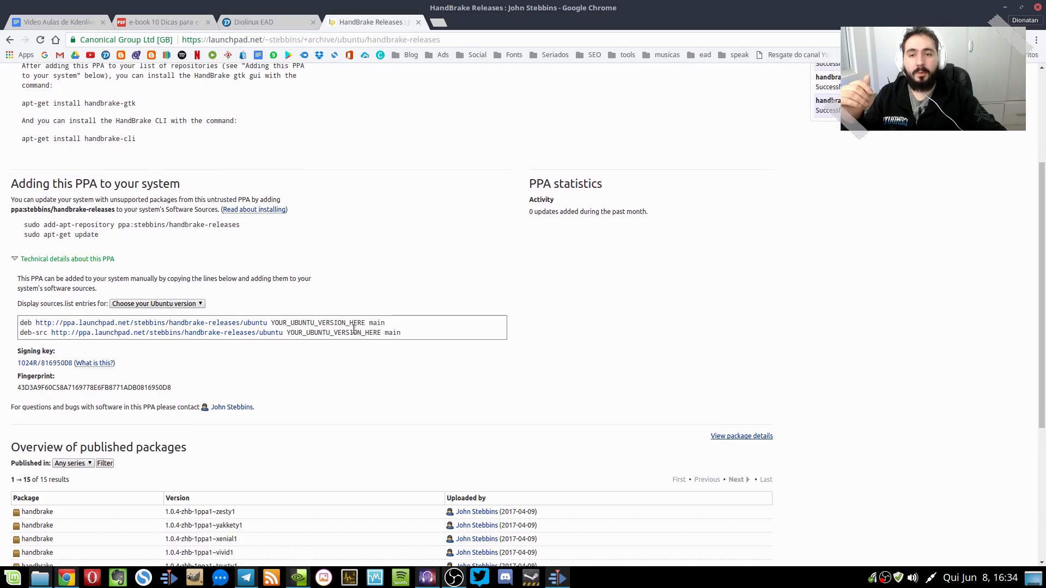
scroll(353, 334, up, 1)
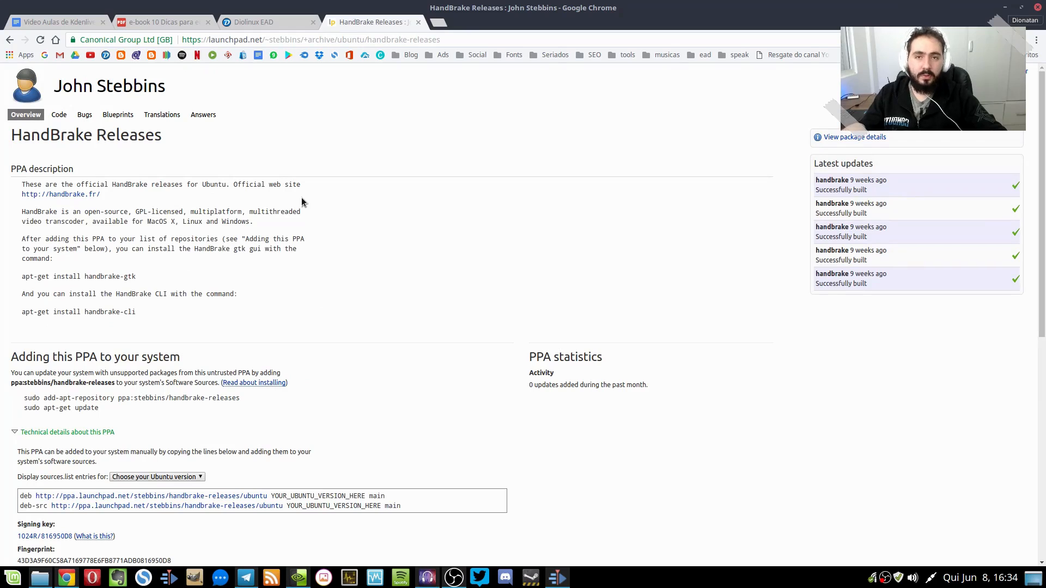
scroll(268, 261, down, 6)
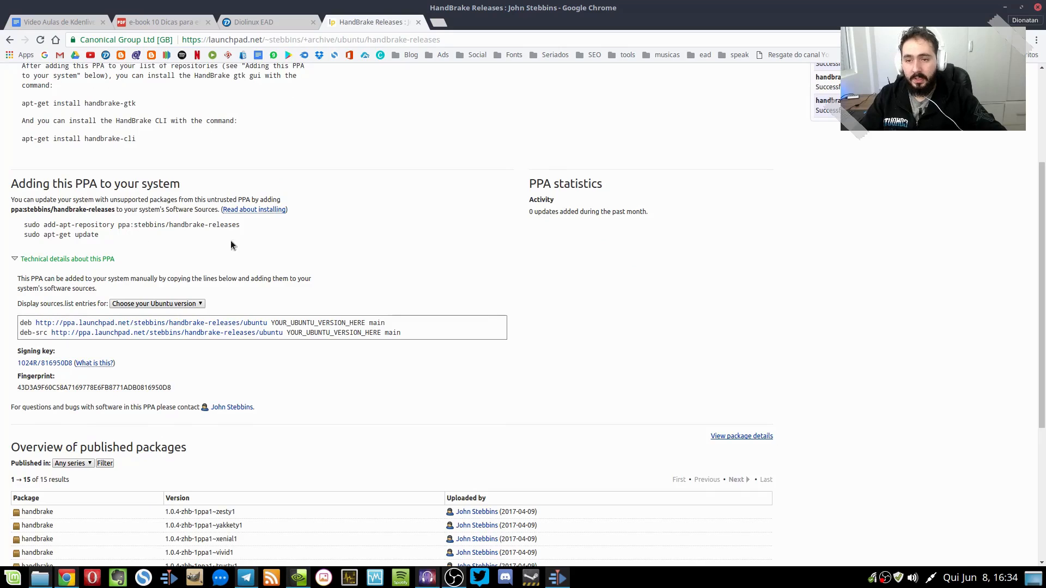
triple_click(207, 227)
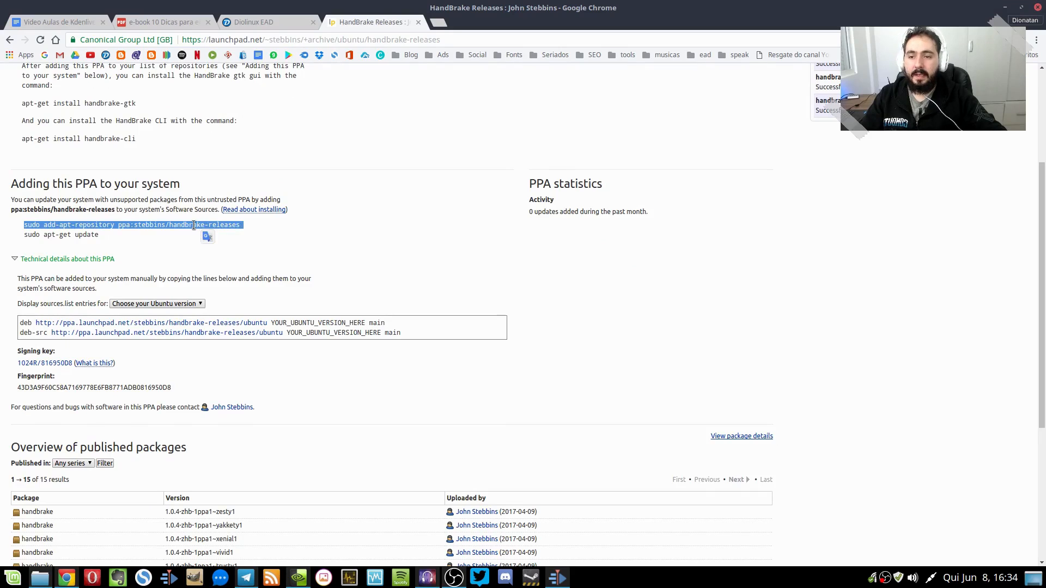
right_click(194, 225)
click(96, 224)
drag(113, 209, 11, 213)
right_click(31, 213)
click(39, 217)
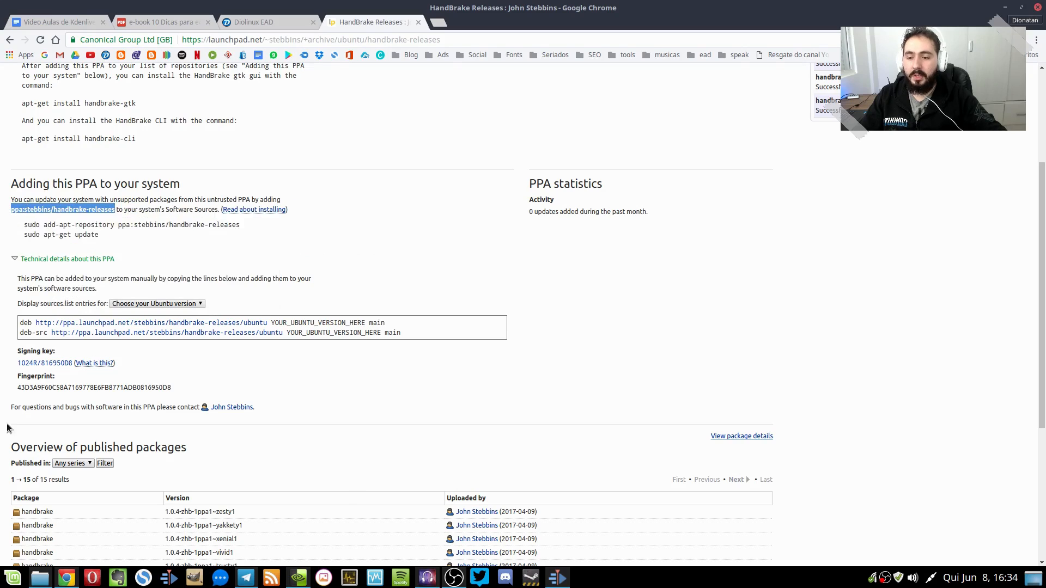
Search the system's applications for "font" and open Fontes de Aplicativos, entering the account password.
click(12, 577)
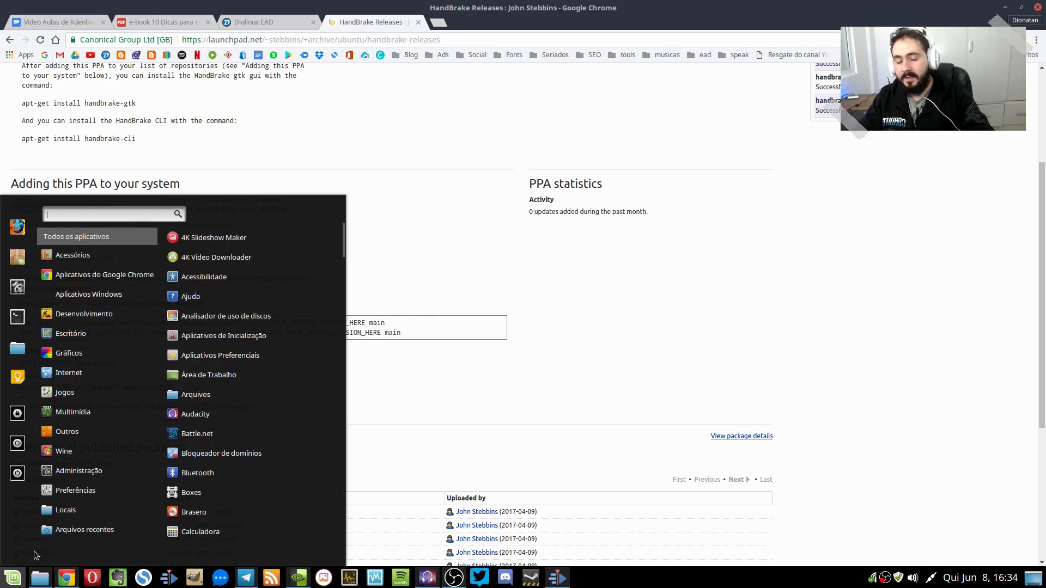
text(font)
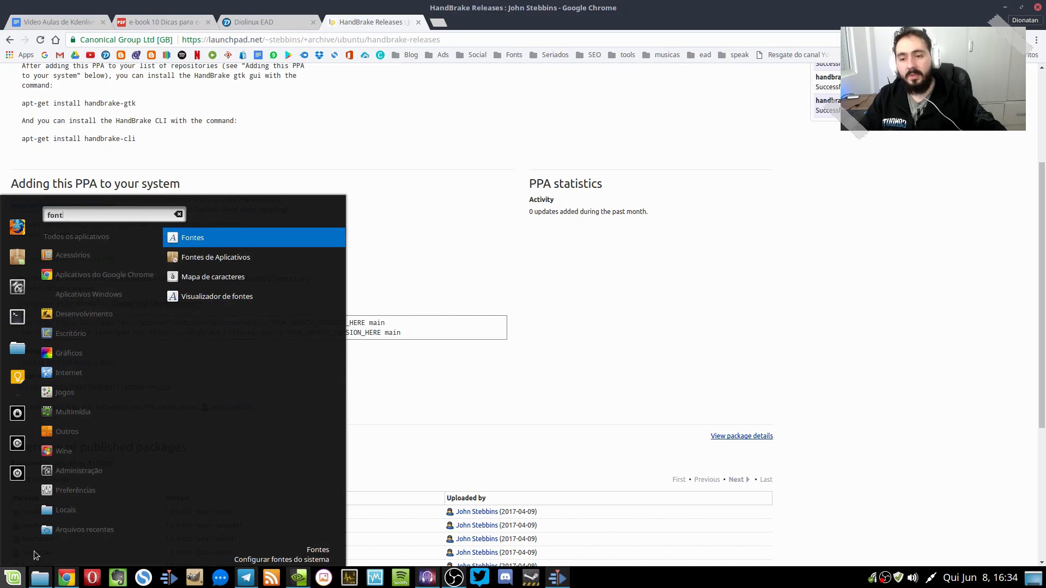
key(Down)
key(Return)
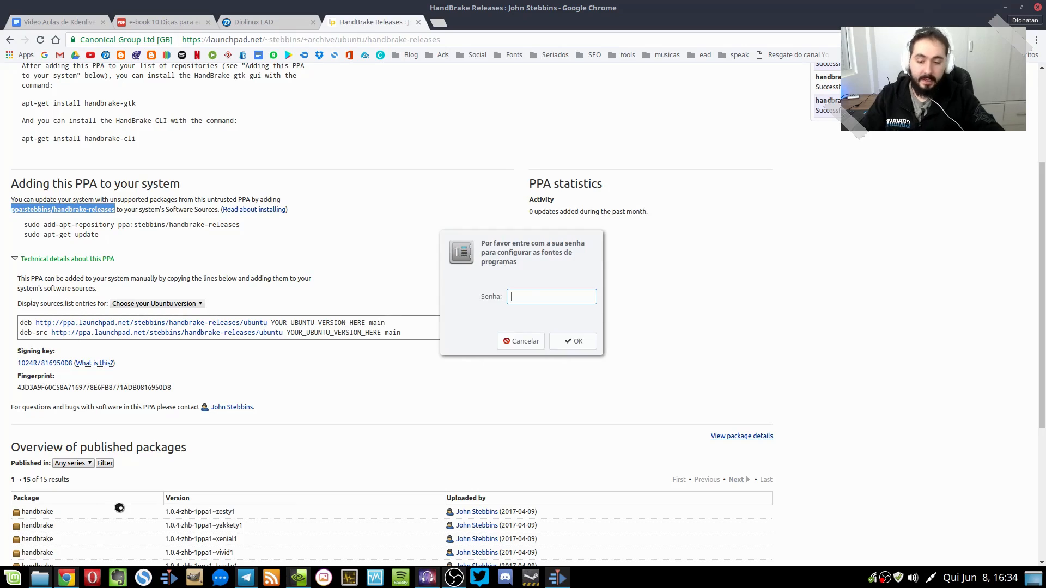
text(******)
key(Return)
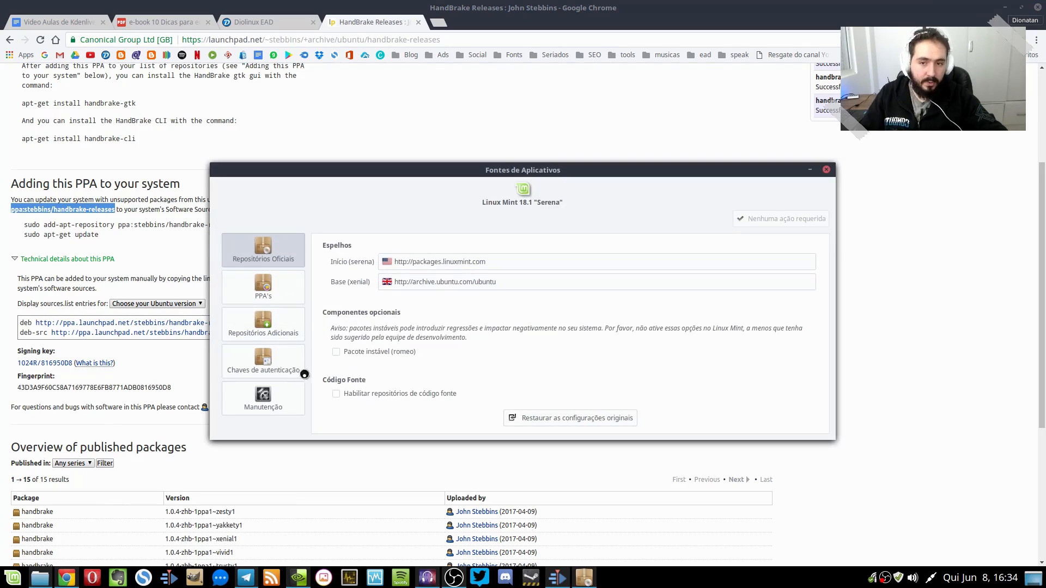
Show how to add a new PPA with the copied handbrake-releases address, cancel the entry, and close Fontes de Aplicativos.
click(264, 287)
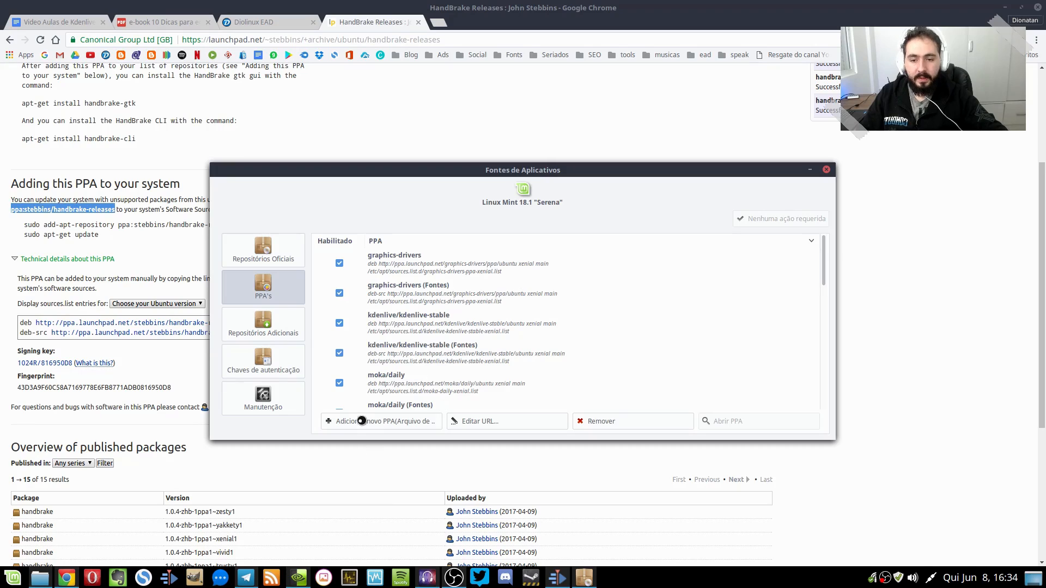
click(397, 420)
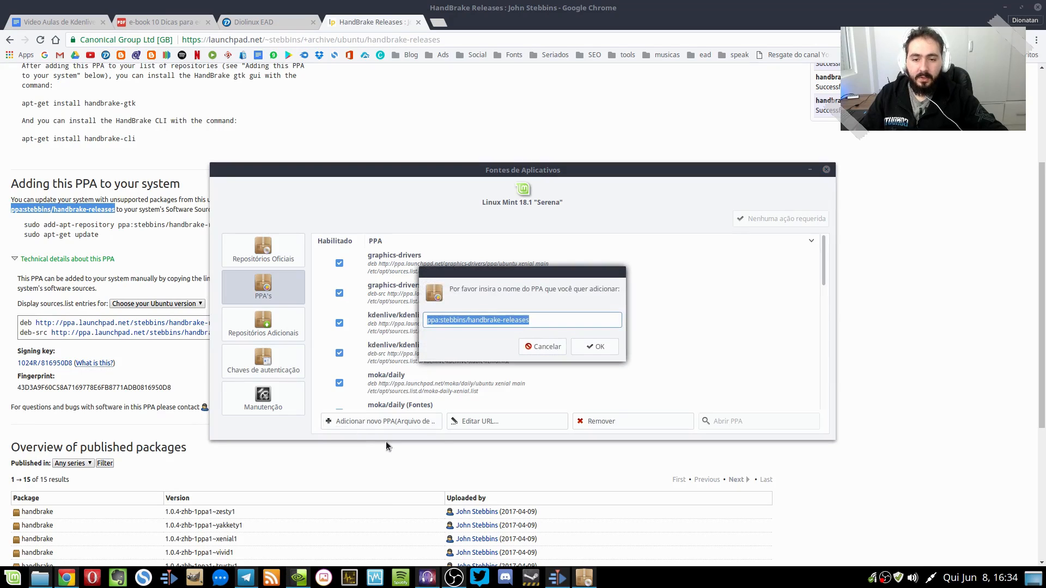
click(548, 350)
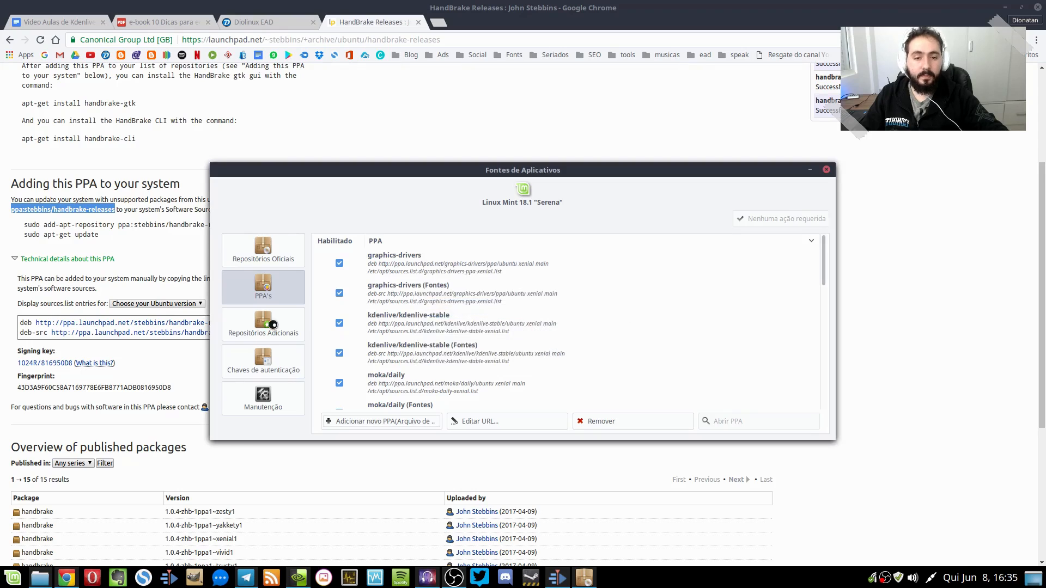
click(827, 169)
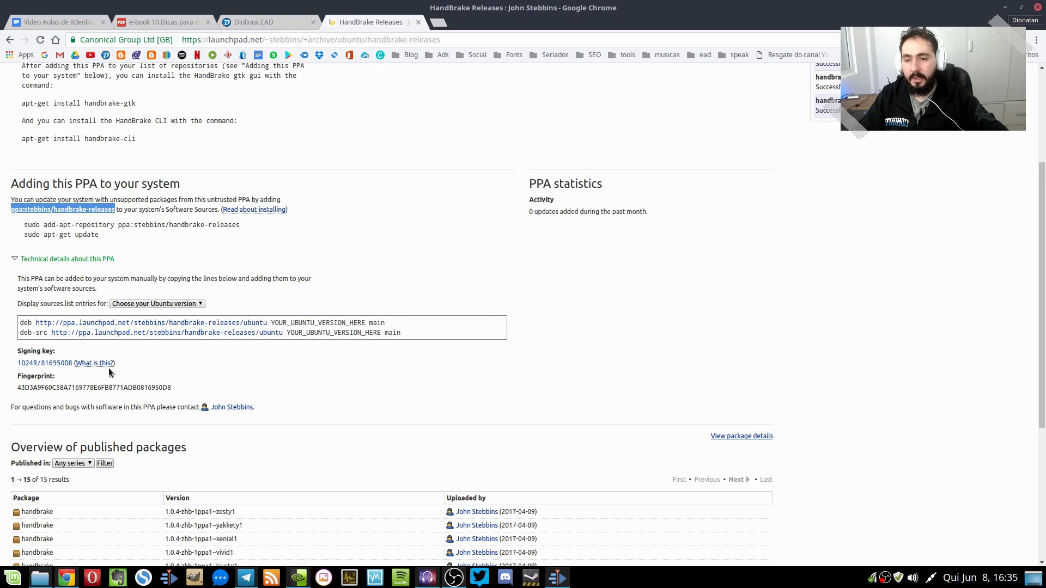
Copy the add-apt-repository command from the "Adding this PPA to your system" section and open a terminal.
triple_click(96, 224)
right_click(106, 228)
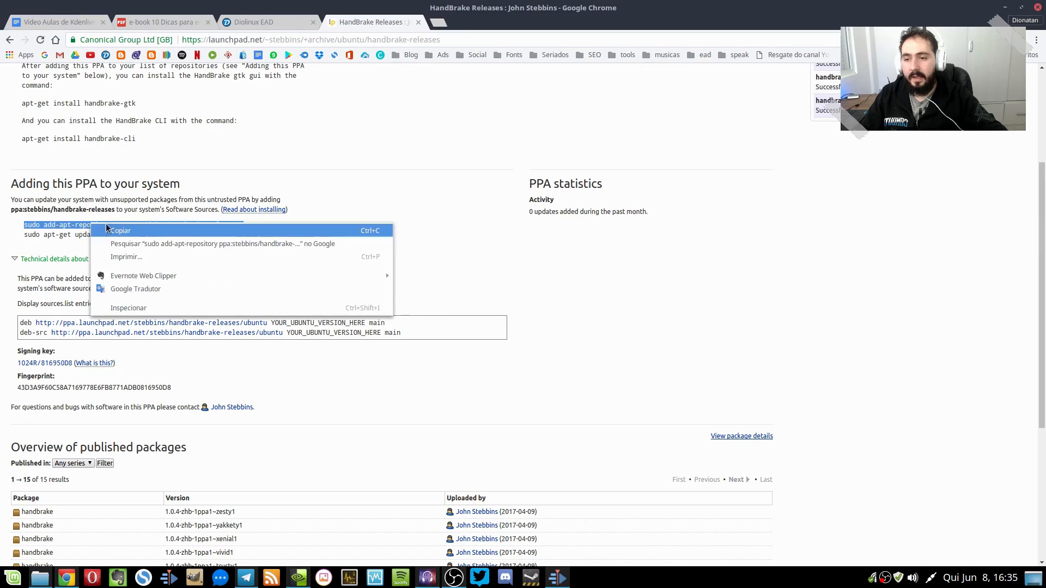
click(114, 230)
key(super)
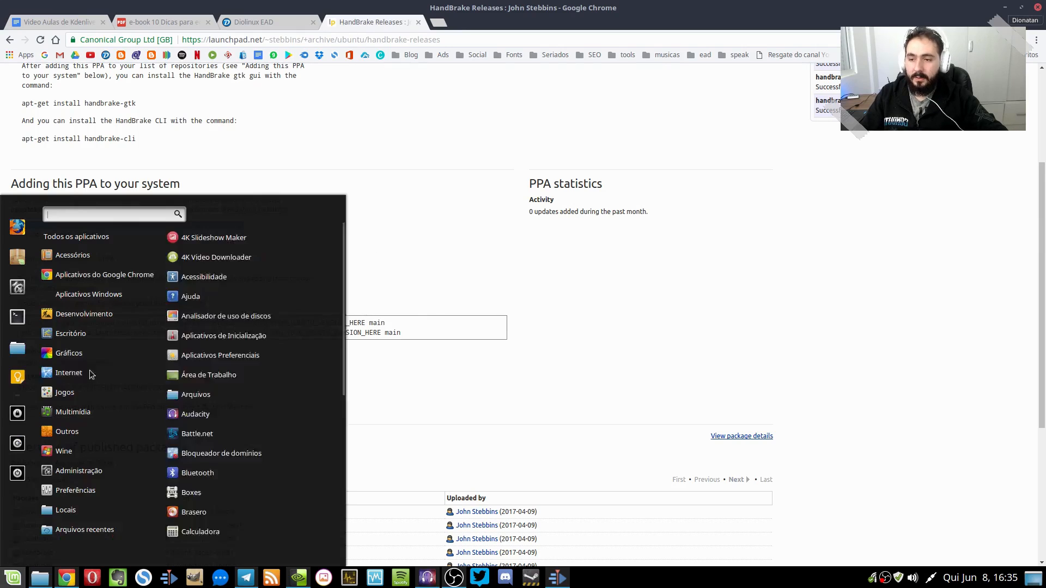
click(18, 317)
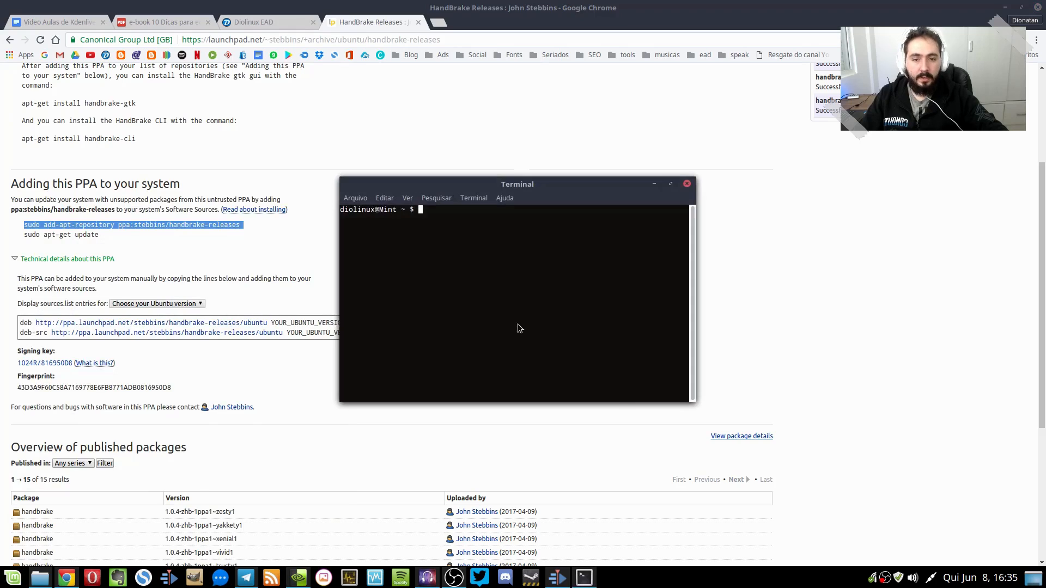
Run the copied add-apt-repository command for the handbrake-releases PPA, enter the account password, and confirm adding the repository.
right_click(518, 323)
click(575, 378)
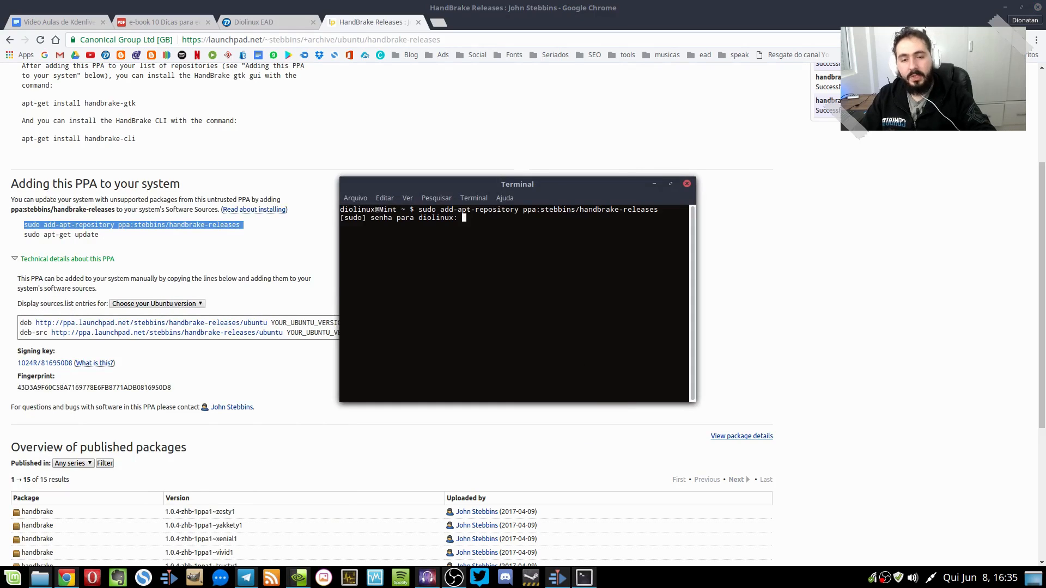
key(Return)
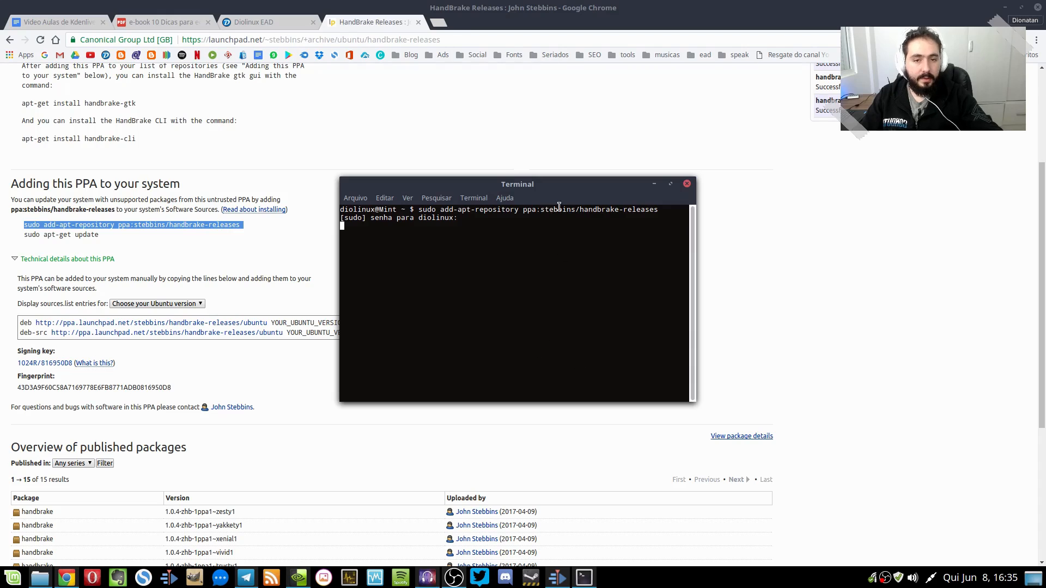
drag(560, 188, 689, 129)
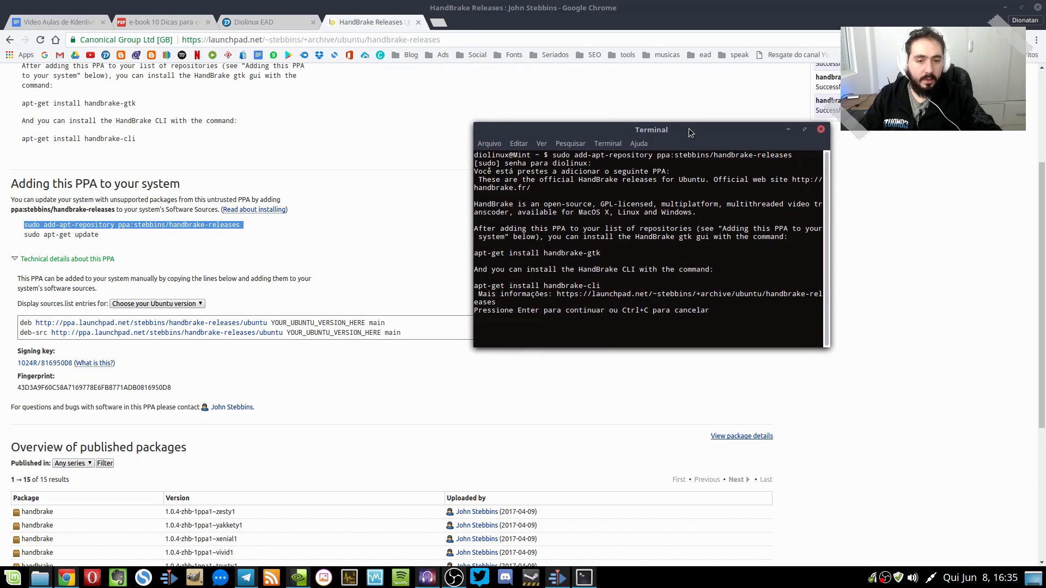
key(Return)
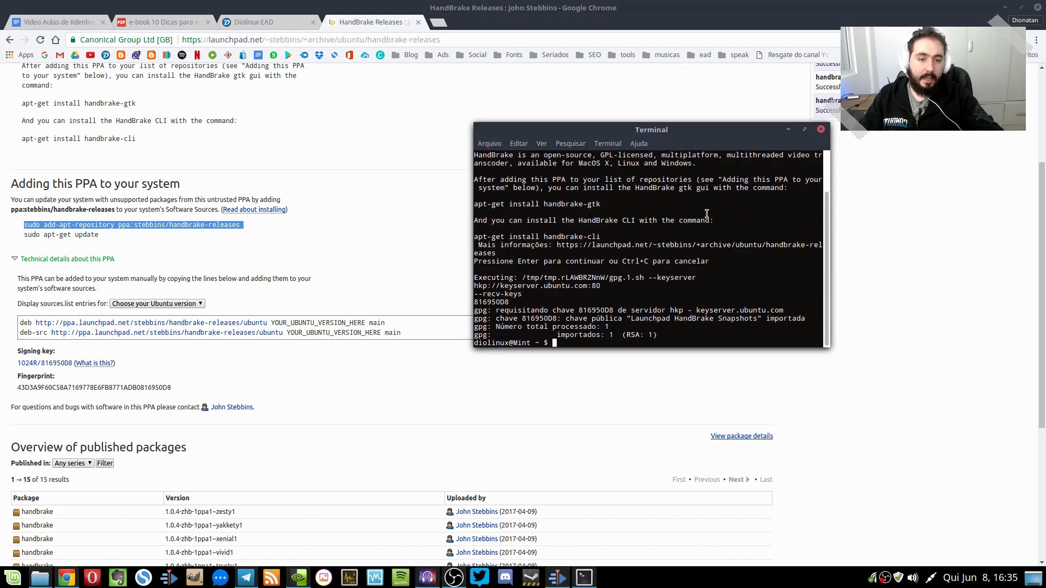
Copy "sudo apt-get update" from the PPA page, run it in the terminal, and clear the terminal output.
click(97, 235)
triple_click(97, 235)
right_click(95, 234)
click(121, 243)
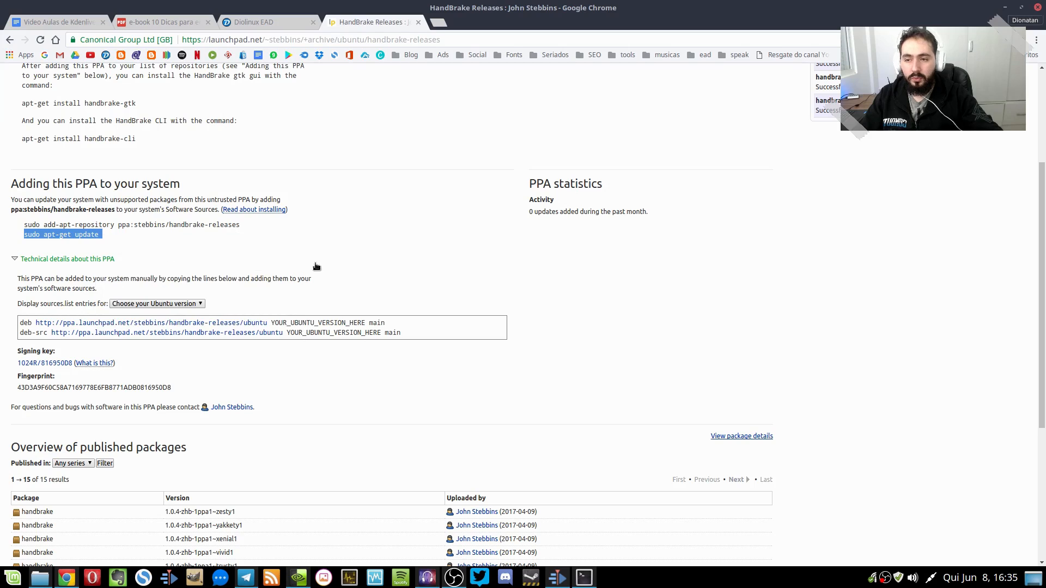
click(584, 578)
key(ctrl+shift+v)
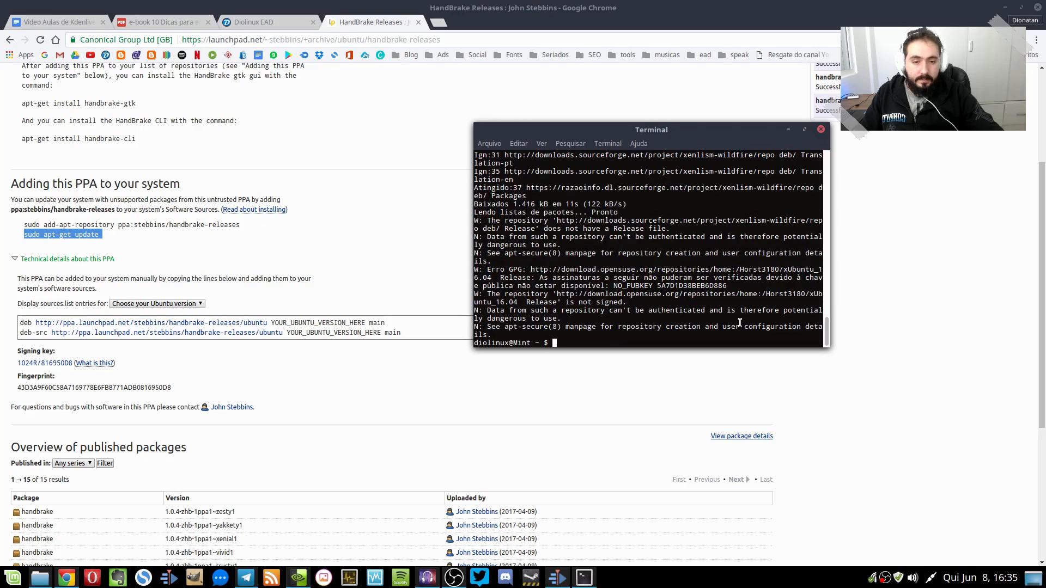
key(ctrl+l)
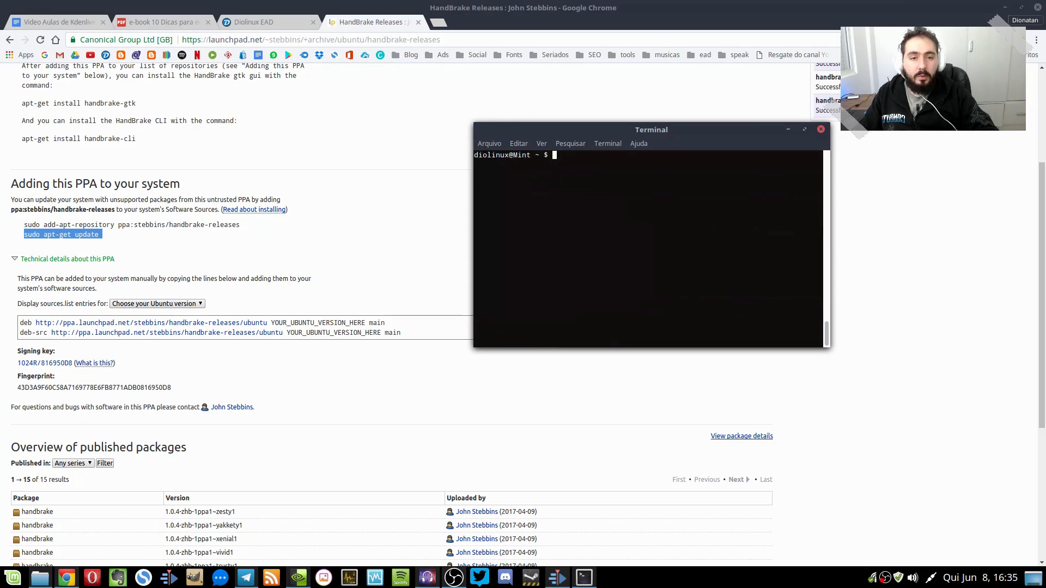
Install the HandBrake graphical package with "sudo apt install handbrake-gtk" in the terminal, and minimize the terminal.
drag(656, 136, 629, 98)
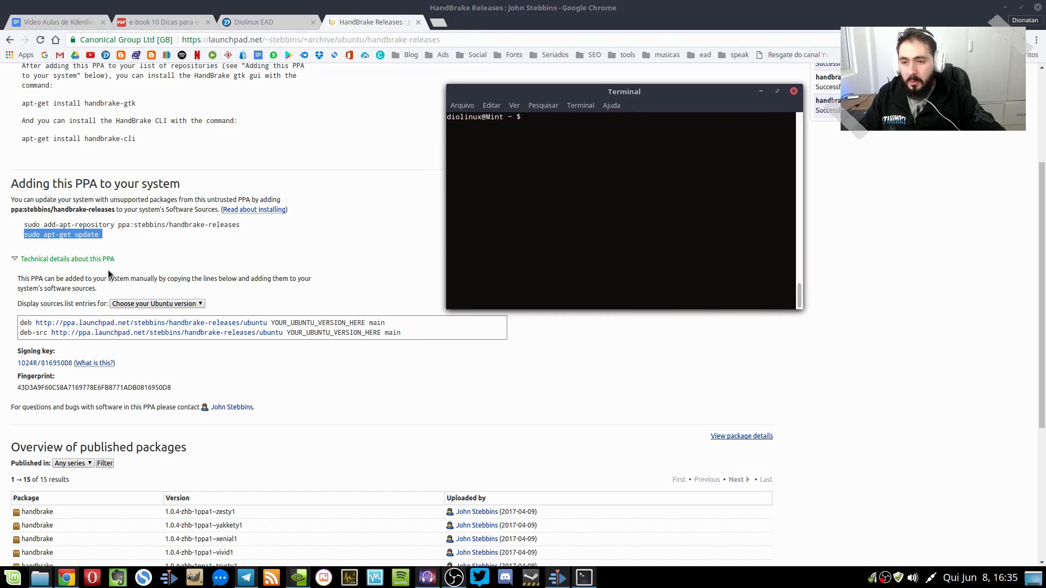
scroll(171, 374, down, 4)
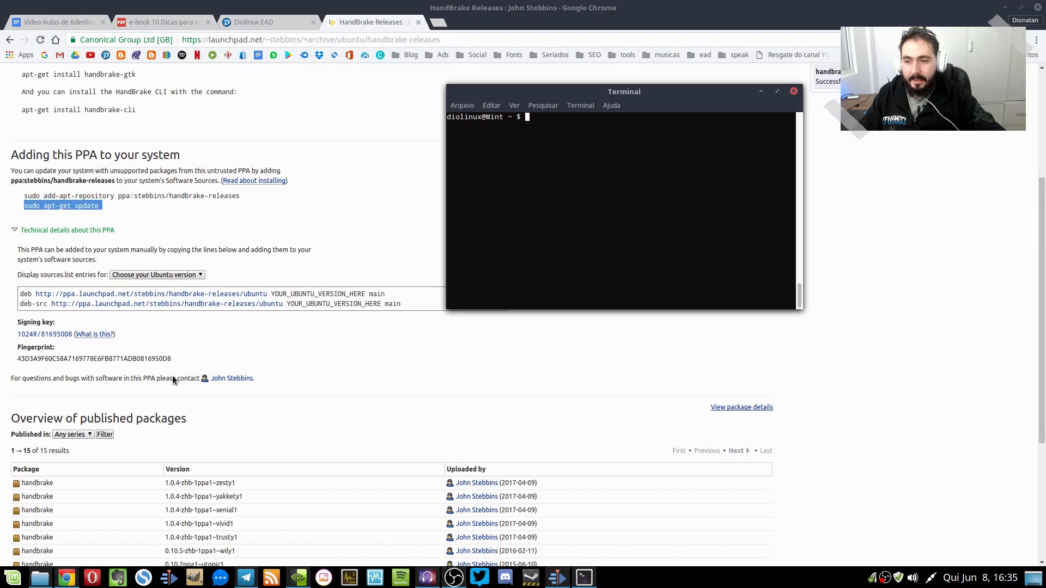
scroll(177, 378, up, 3)
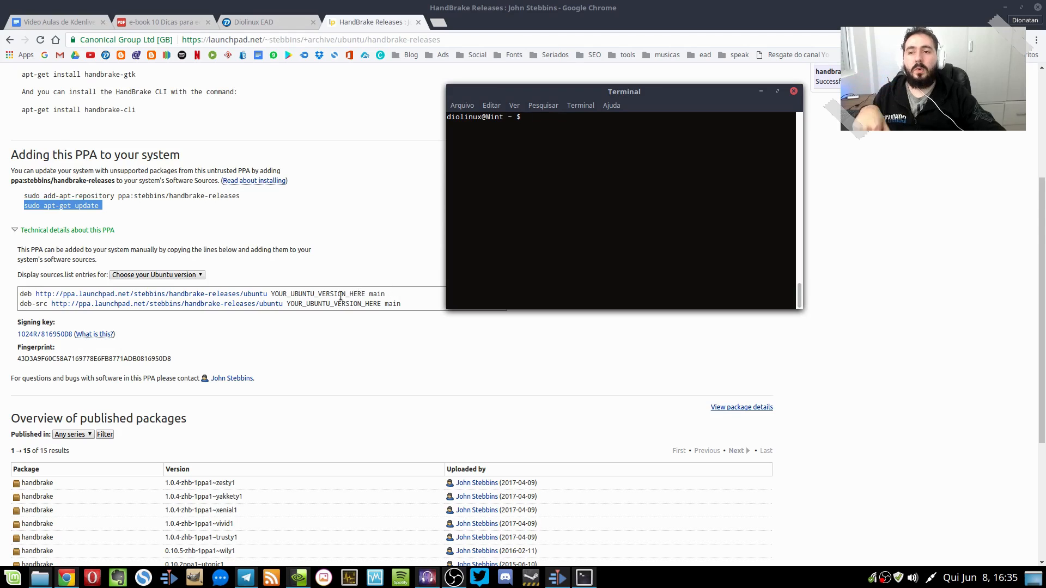
scroll(288, 312, up, 2)
scroll(285, 306, down, 1)
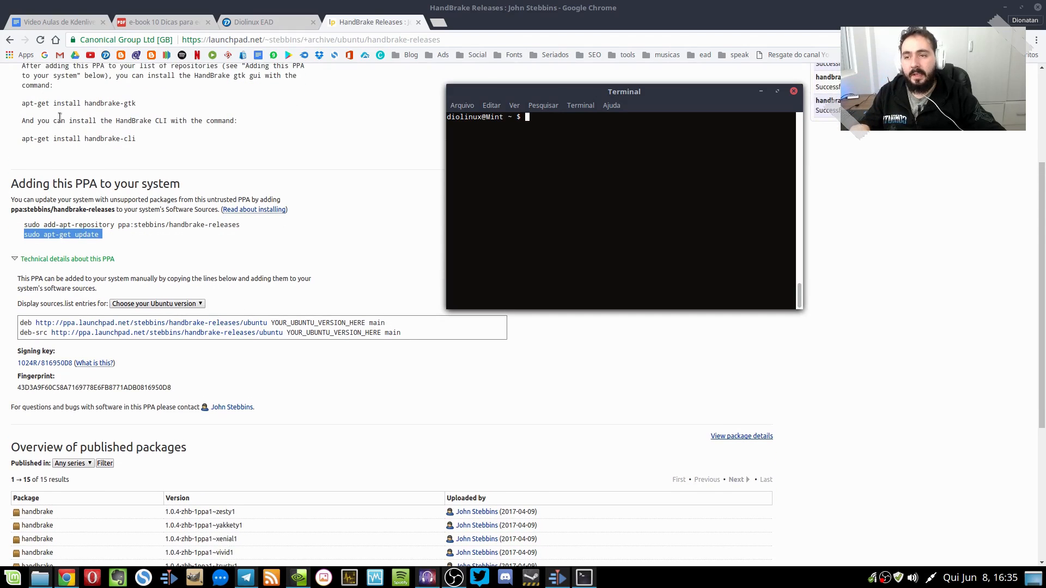
drag(86, 103, 137, 103)
click(584, 577)
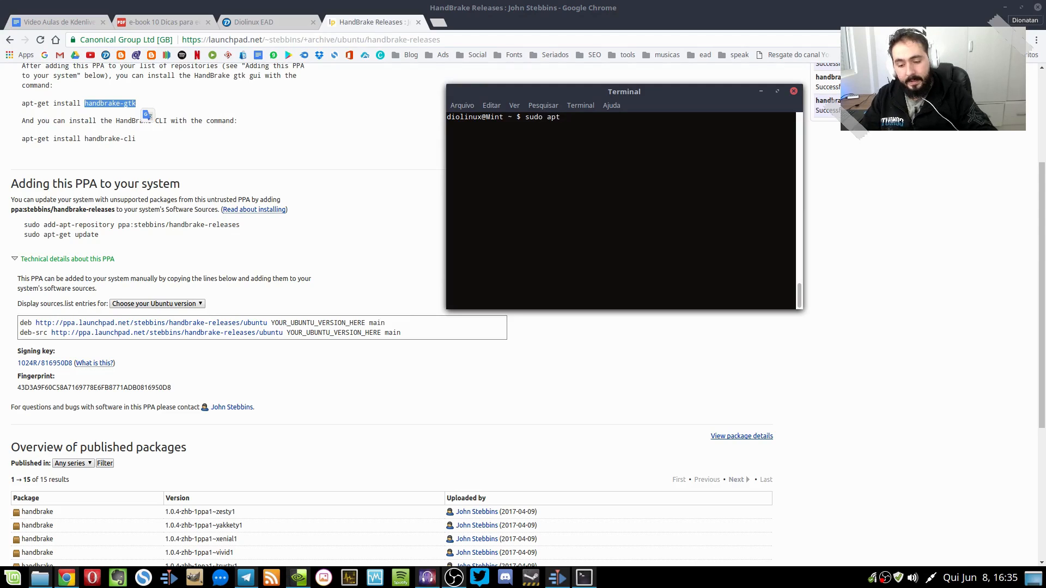
text(sudo apt install)
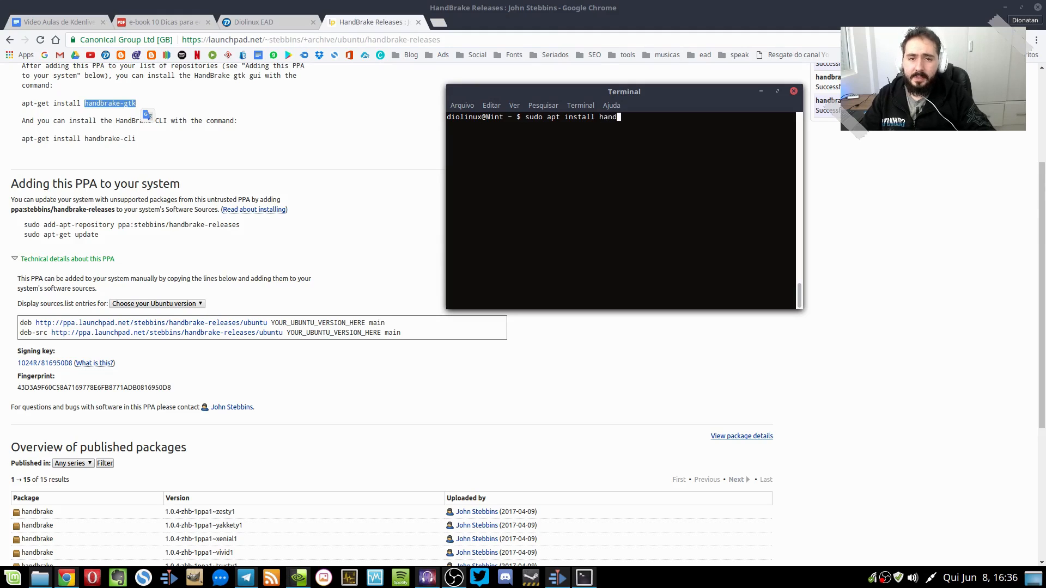
text( hand)
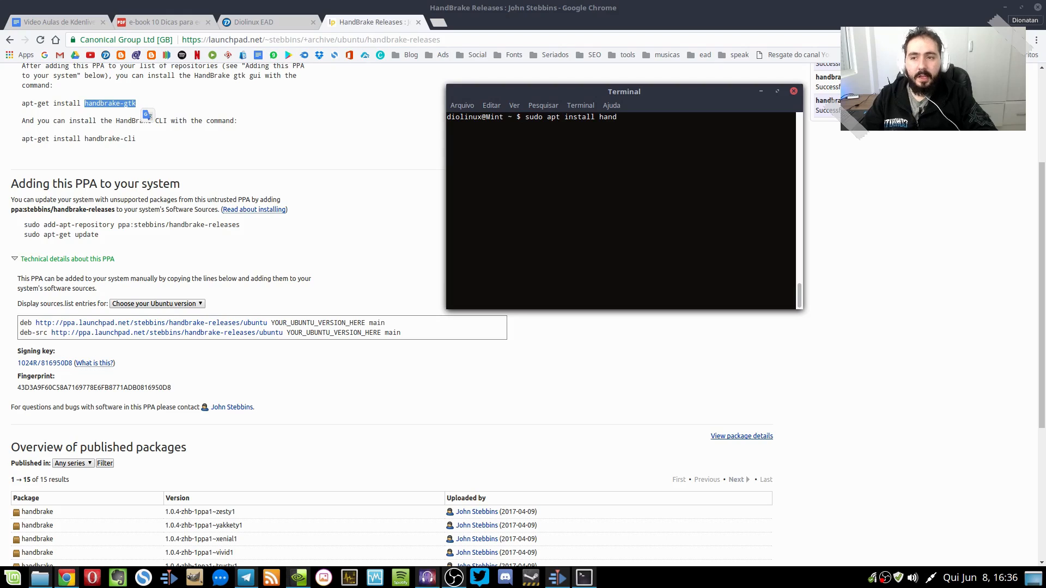
text(brake-gtk)
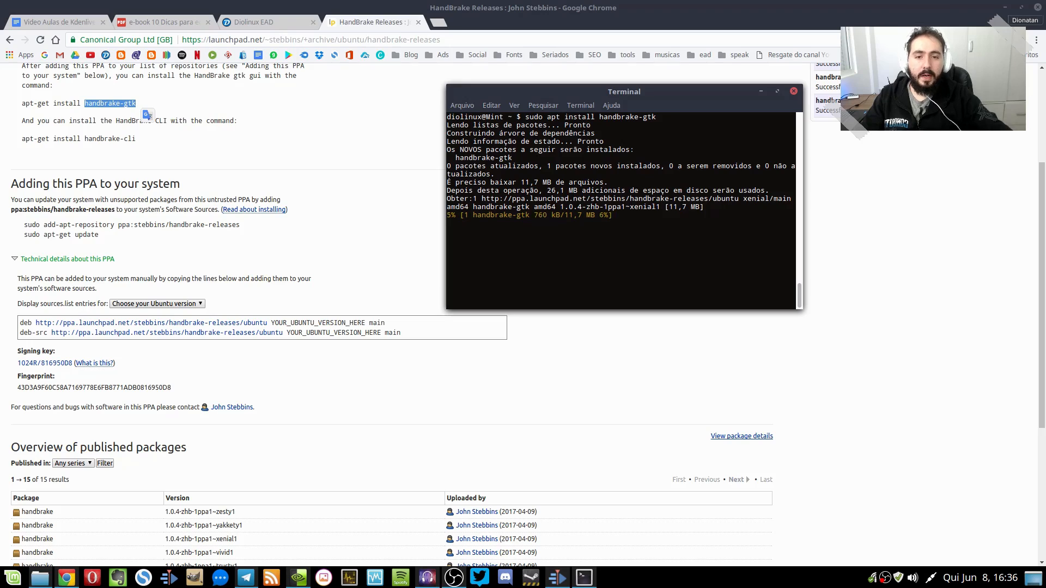
click(762, 91)
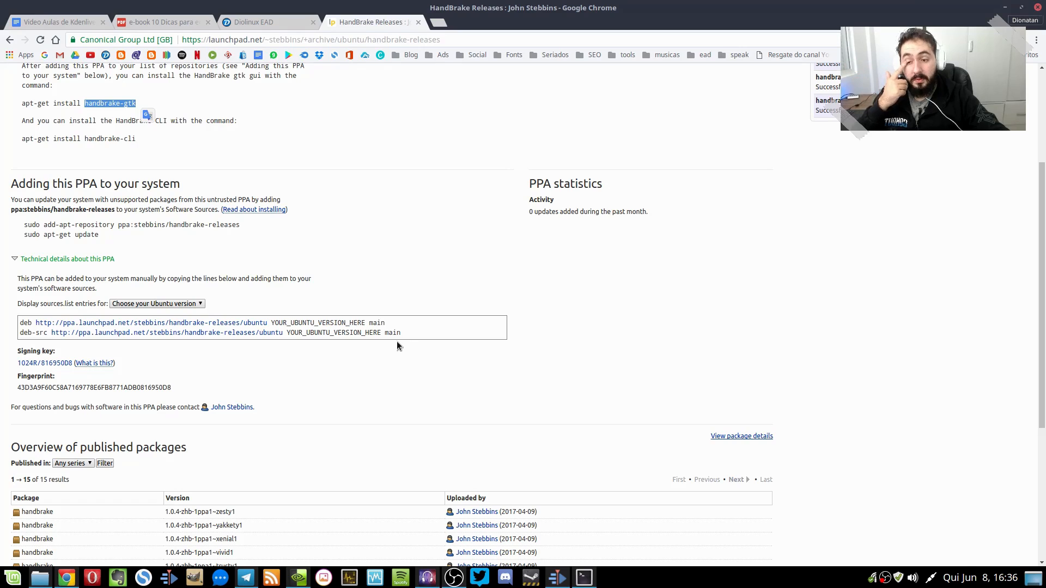
Look over the PPA's published packages and available Ubuntu series, and filter the overview to Xenial.
scroll(397, 347, down, 4)
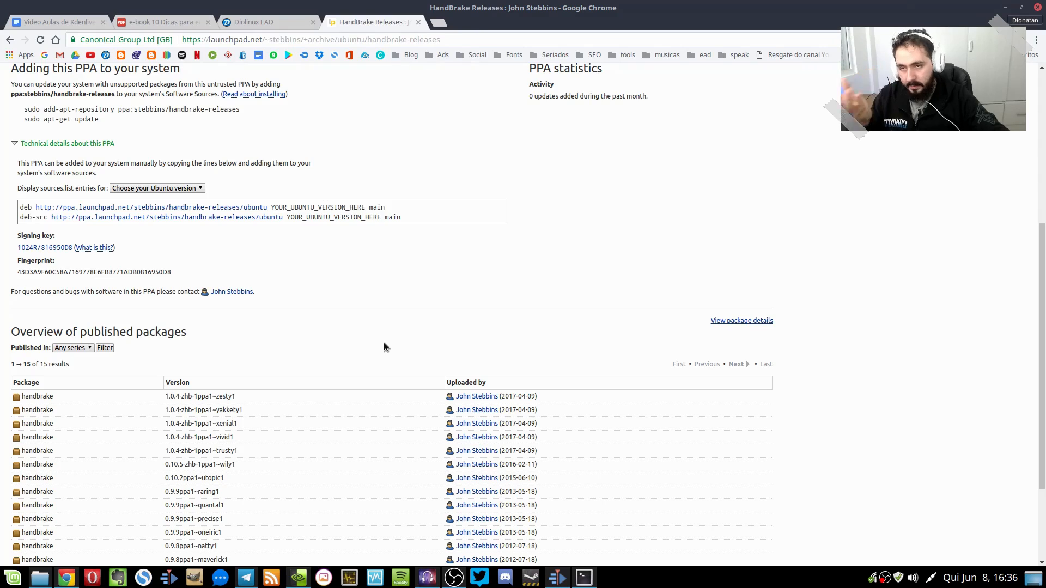
scroll(390, 315, down, 3)
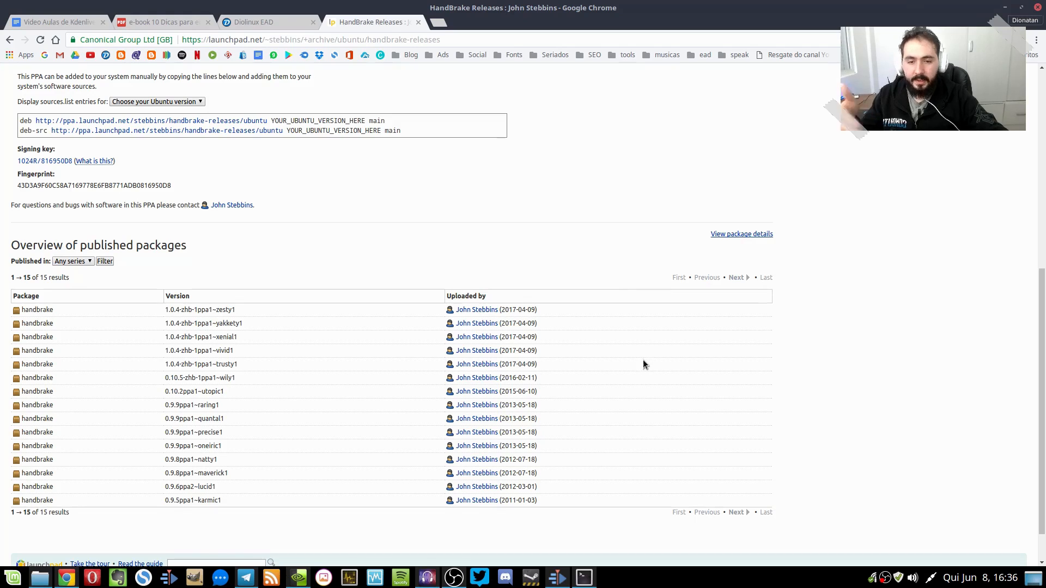
scroll(536, 376, up, 5)
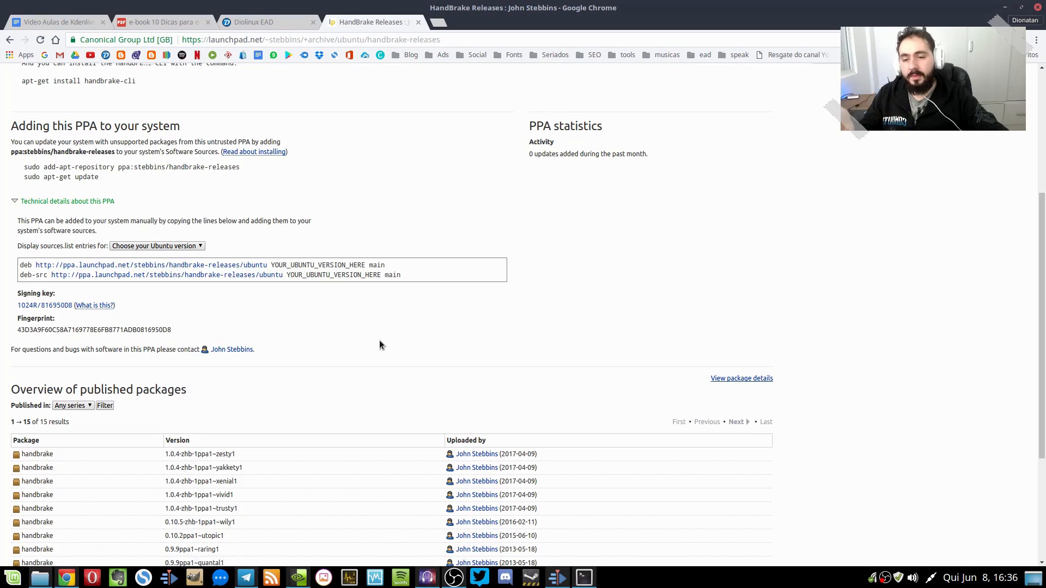
scroll(381, 356, down, 3)
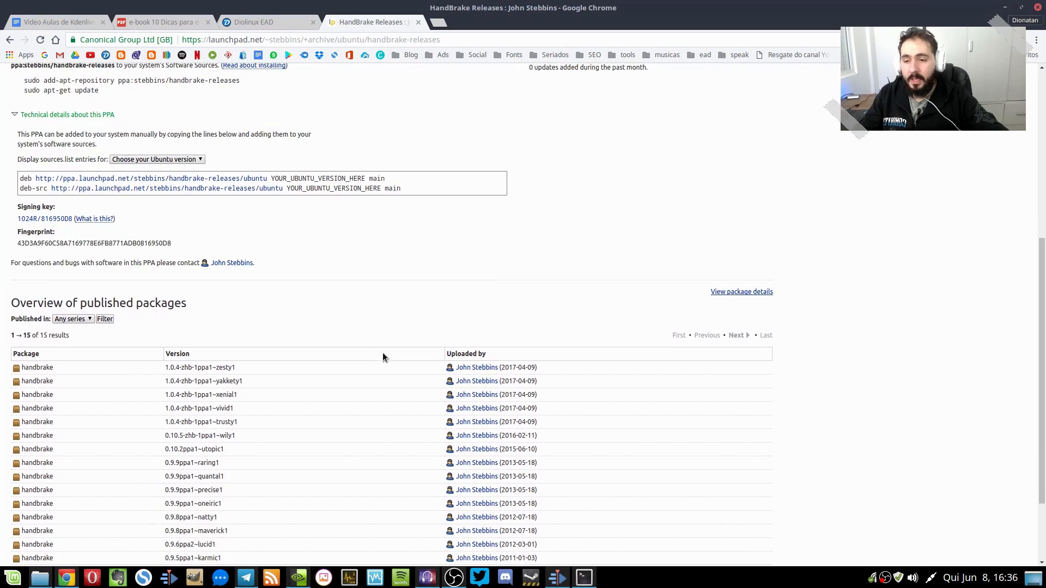
scroll(381, 326, down, 3)
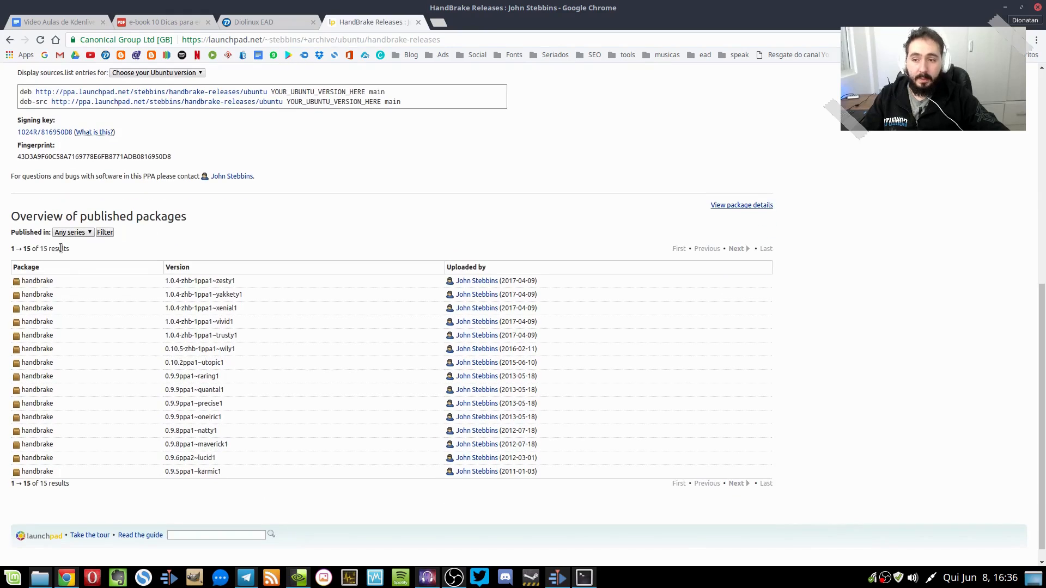
click(70, 233)
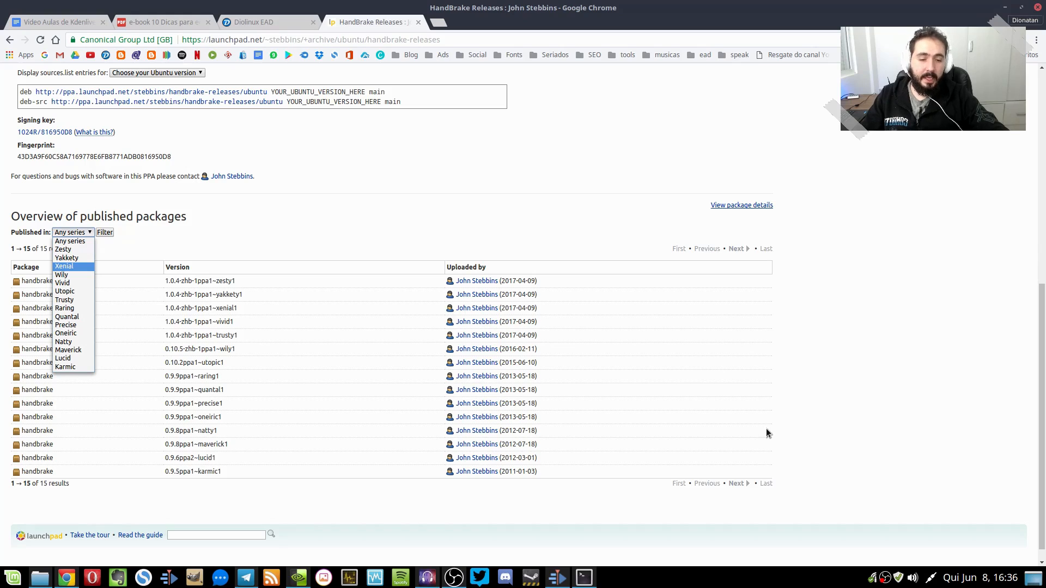
click(660, 430)
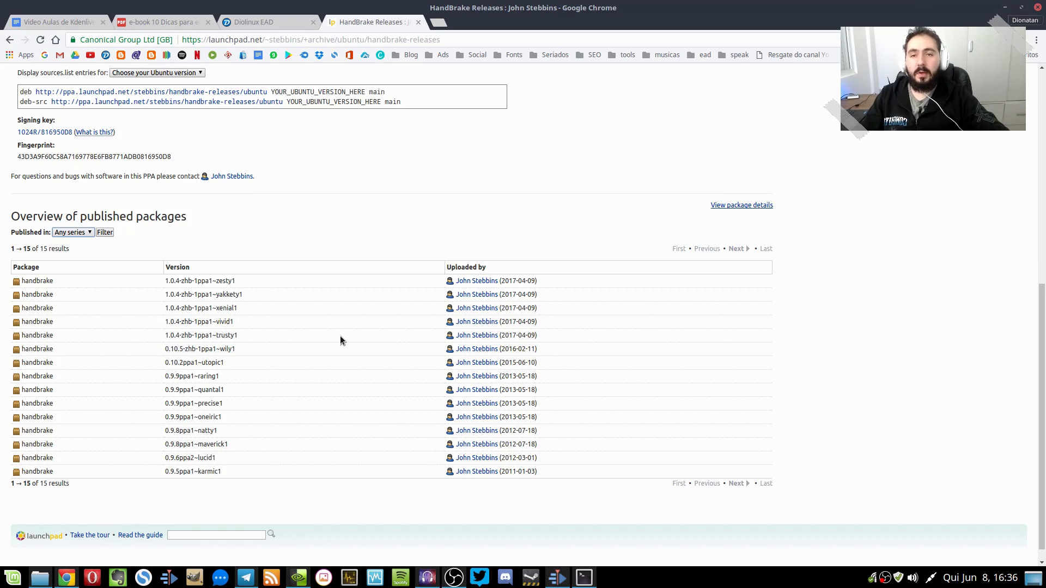
click(64, 234)
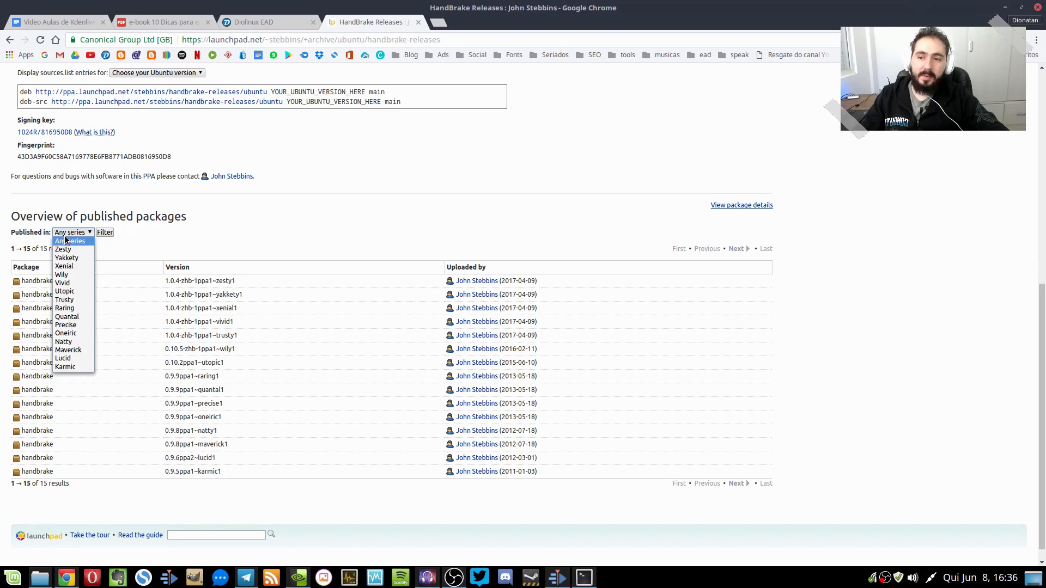
click(79, 266)
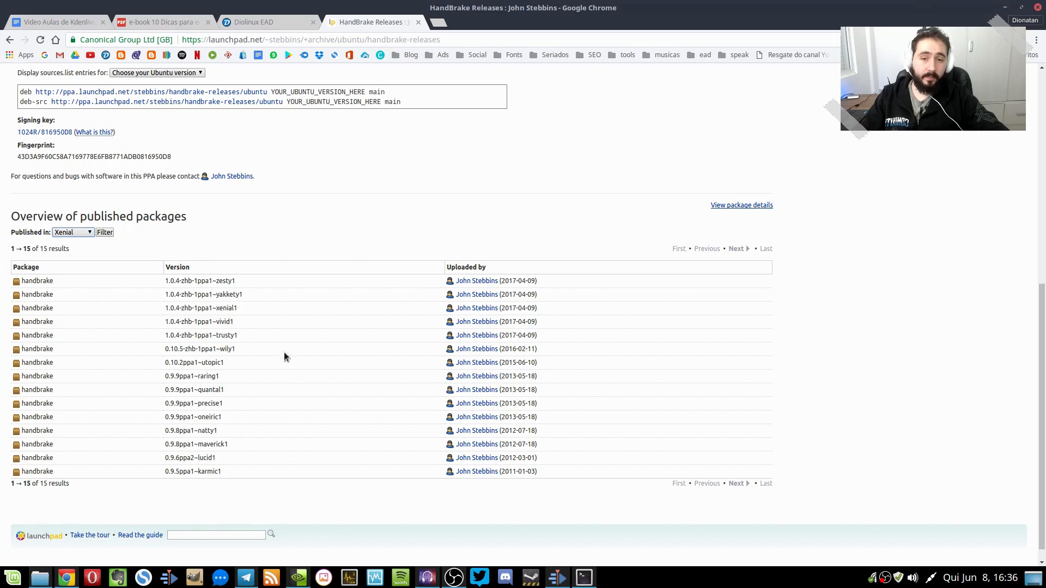
click(104, 233)
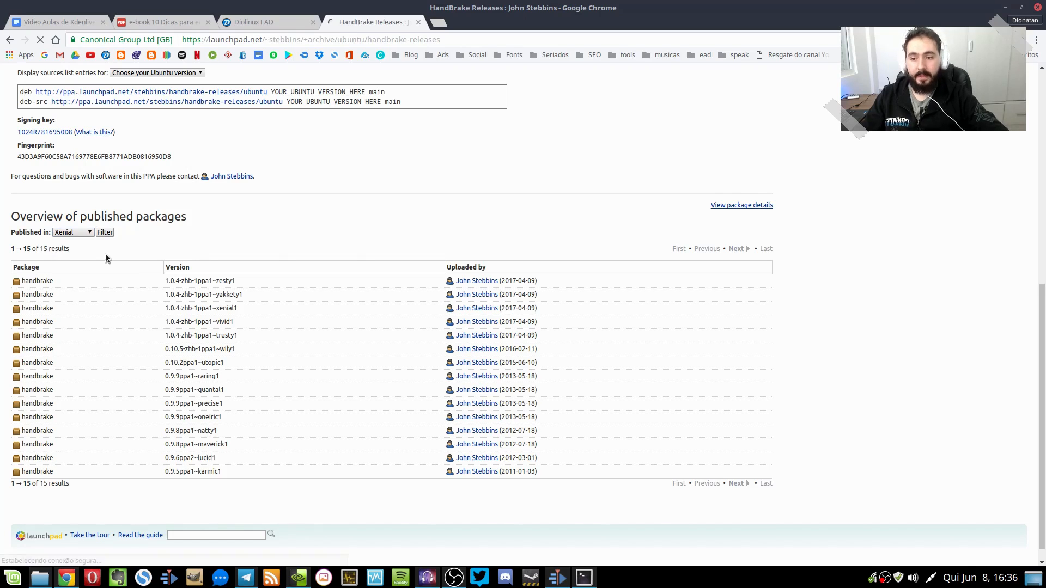
scroll(219, 362, down, 4)
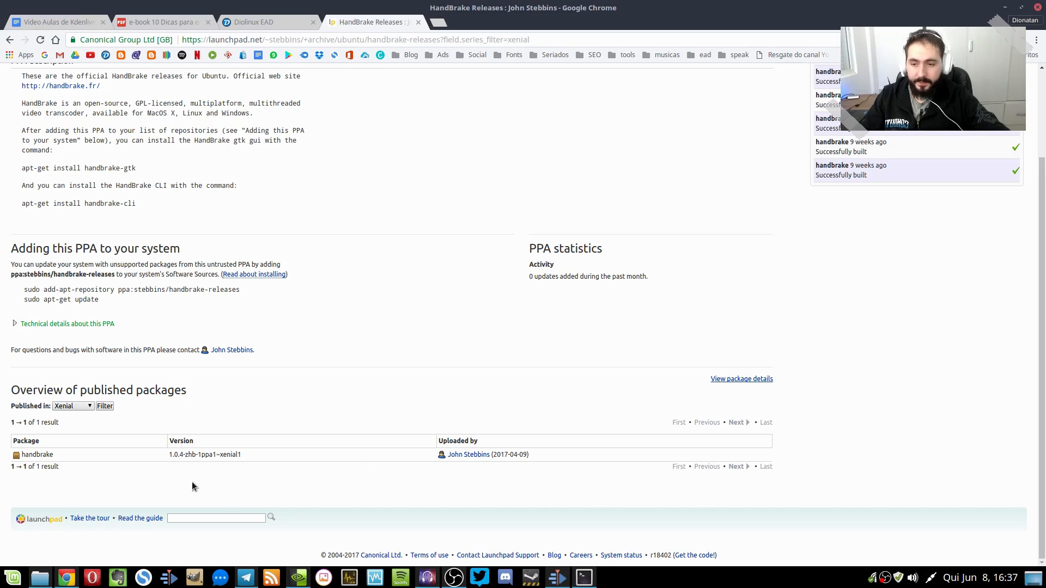
Open the PPA's package details and expand the handbrake 1.0.4 Xenial entry to examine its package files.
click(749, 384)
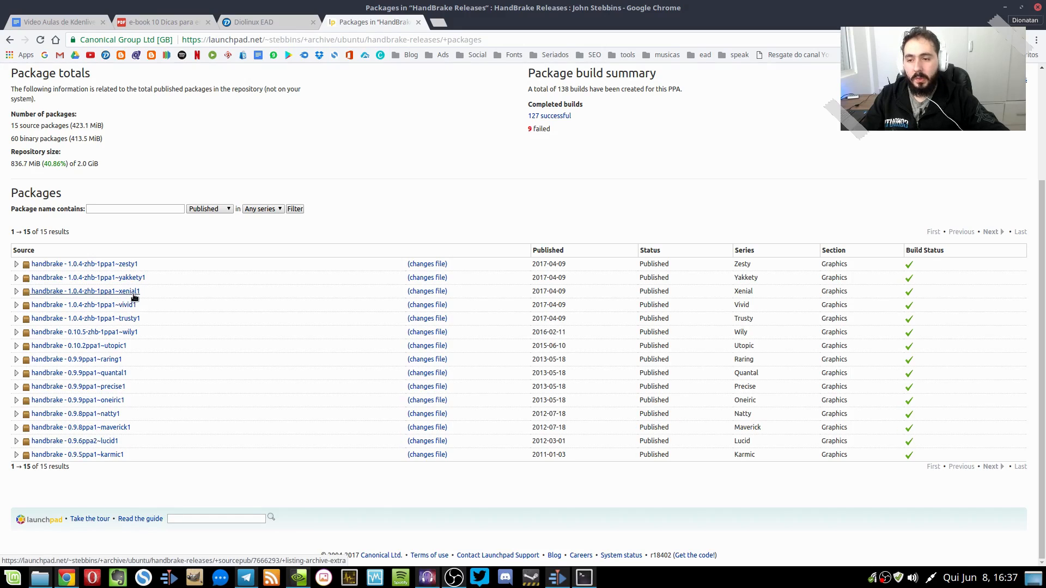
click(16, 293)
scroll(96, 282, down, 5)
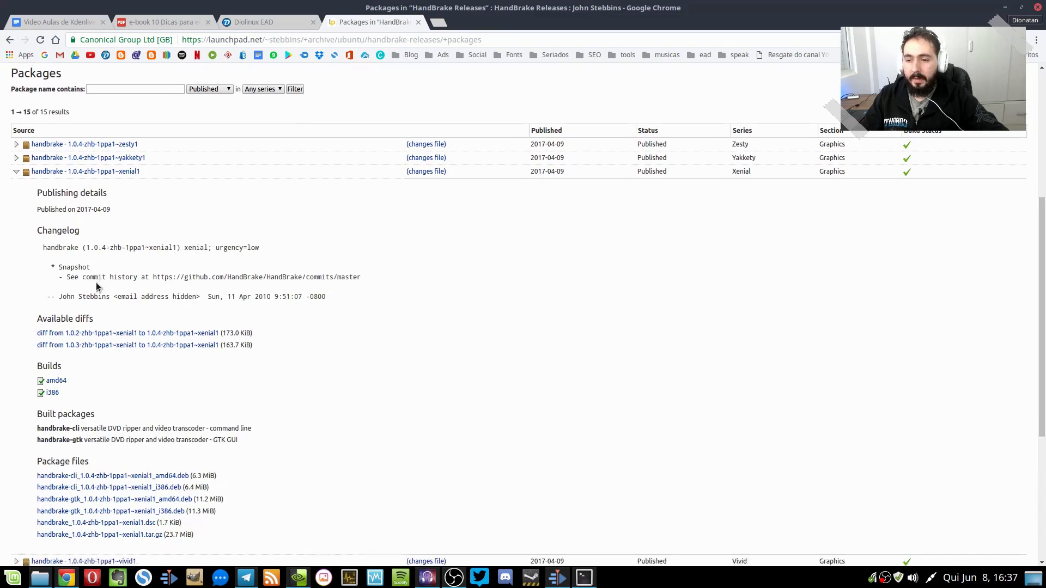
scroll(259, 299, down, 3)
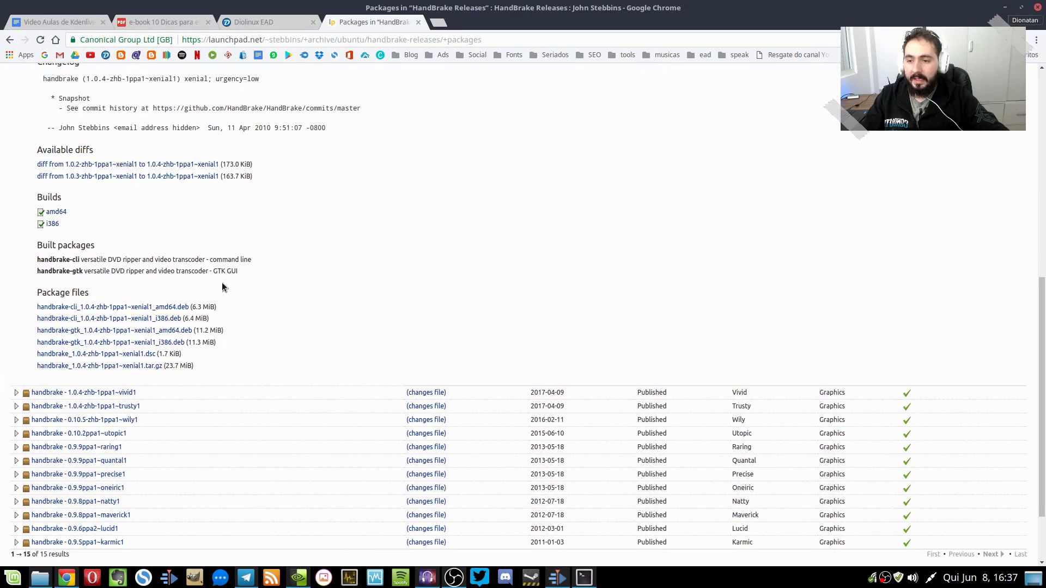
scroll(112, 300, down, 2)
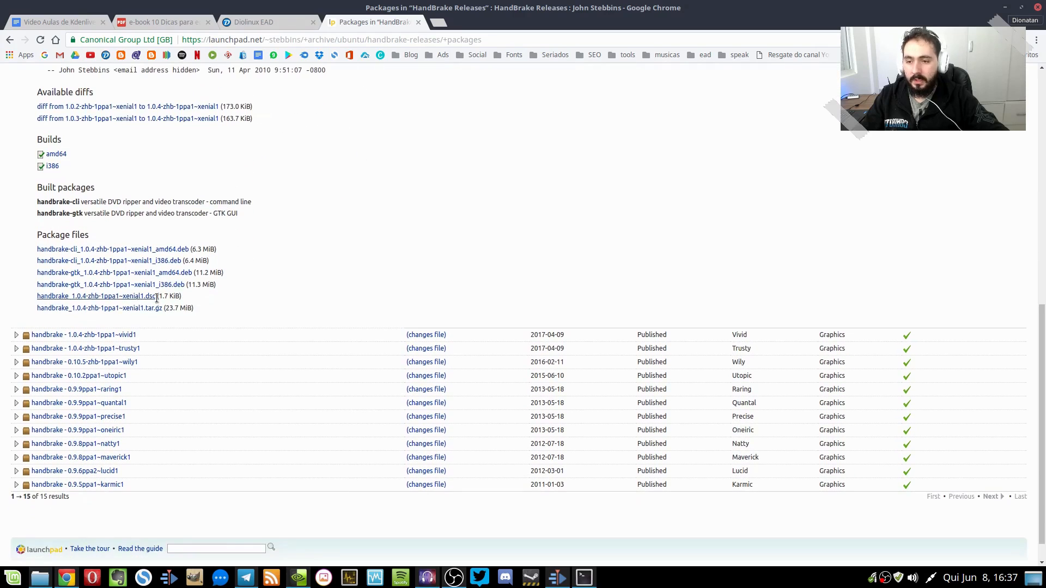
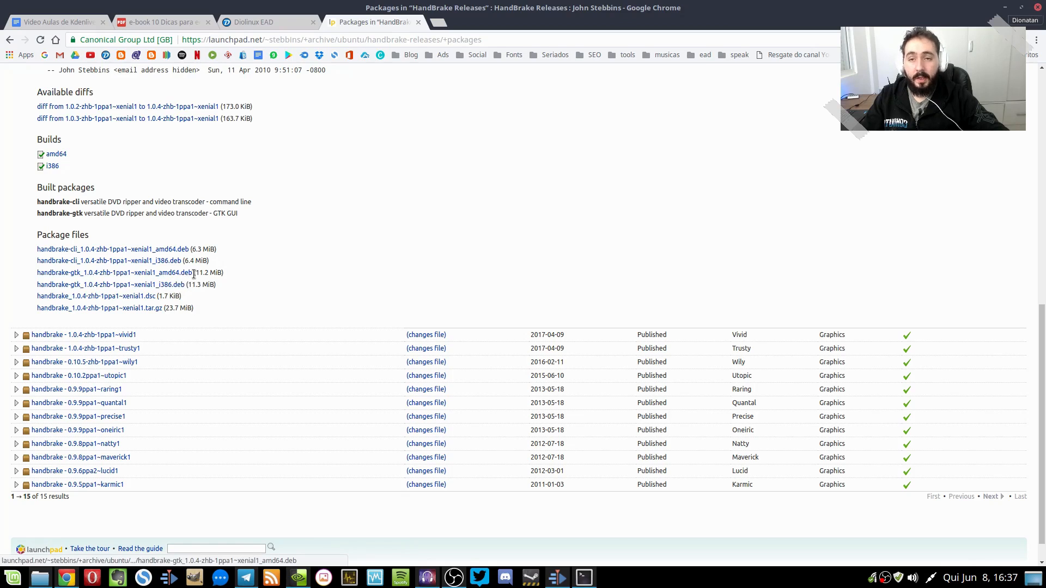
Start downloading the handbrake-gtk 1.0.4 Xenial amd64 .deb package from the package files, with the desktop as the save location.
click(165, 277)
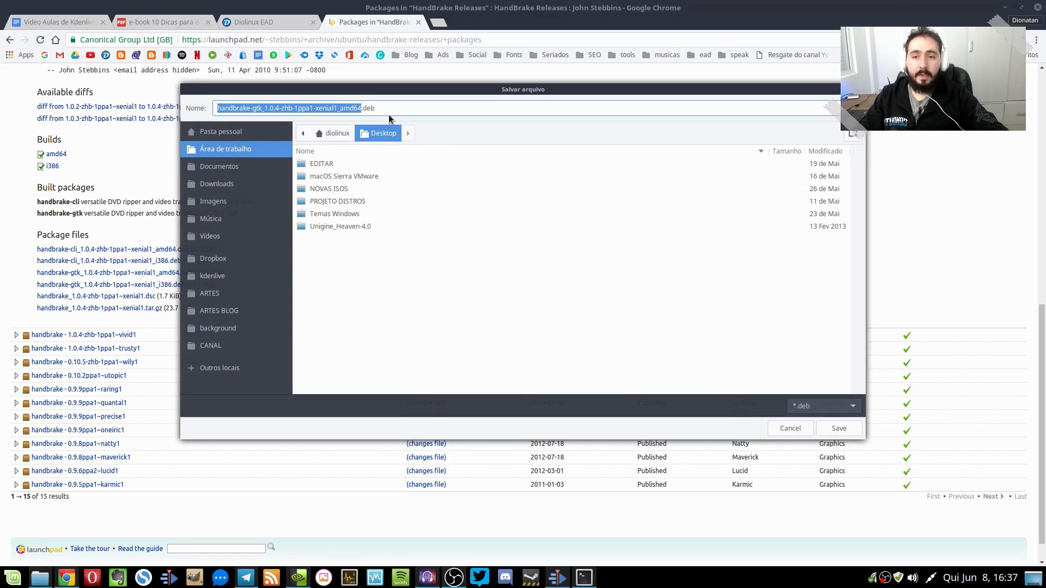
double_click(383, 108)
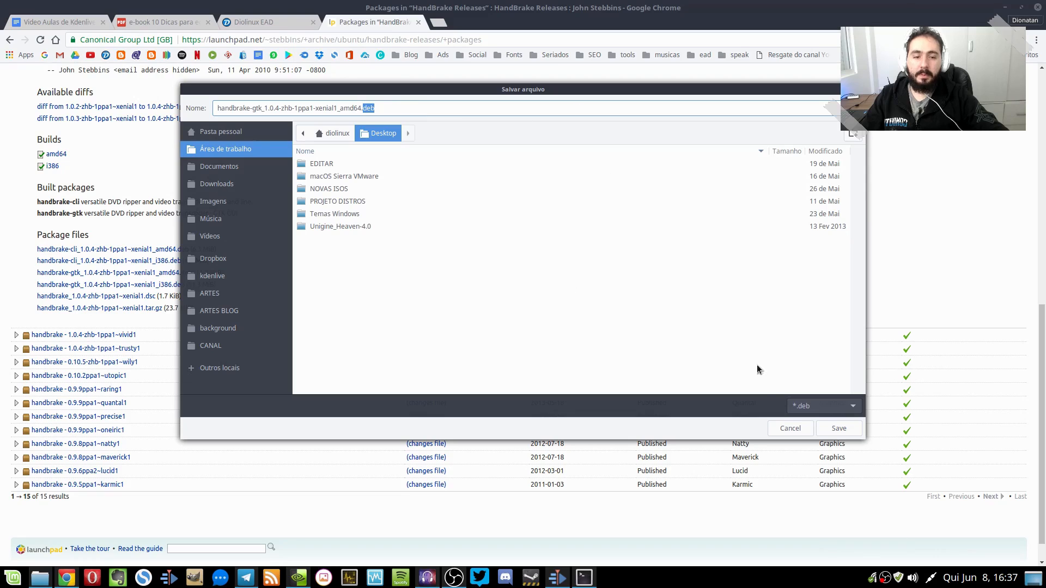
click(829, 431)
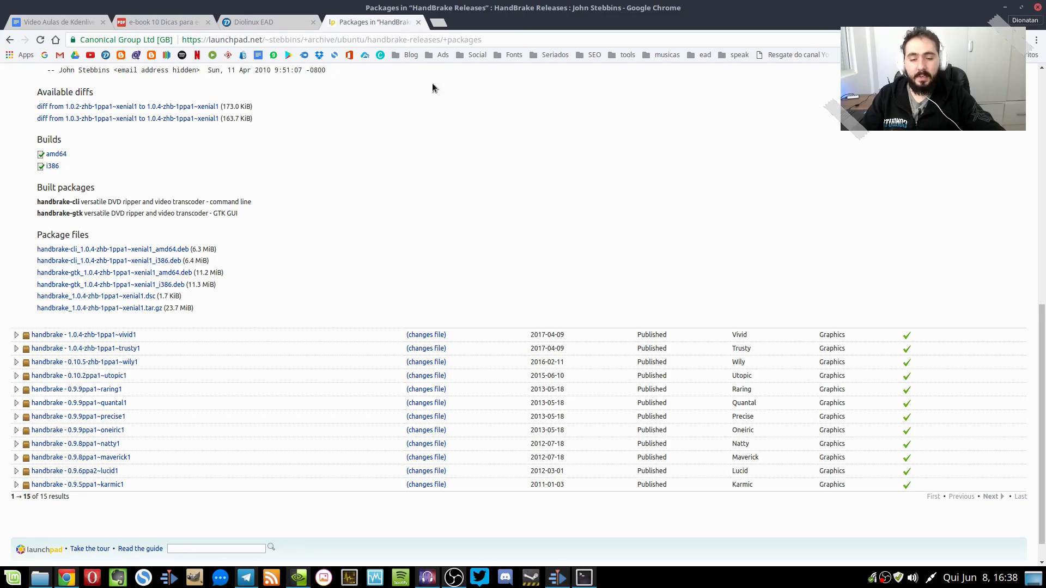
Close the terminal window, and find and launch HandBrake through the system's application search.
click(584, 578)
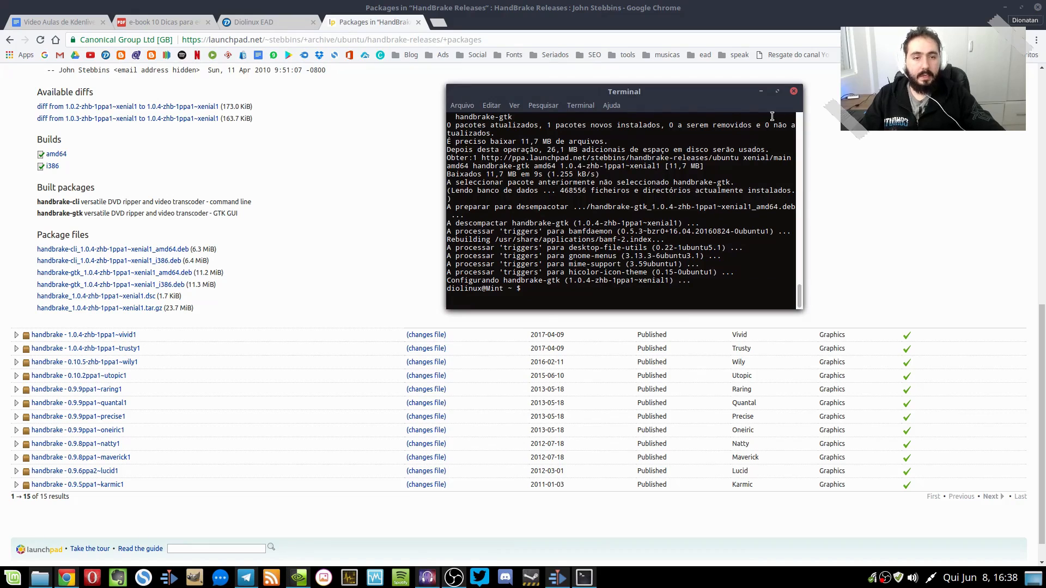
click(794, 91)
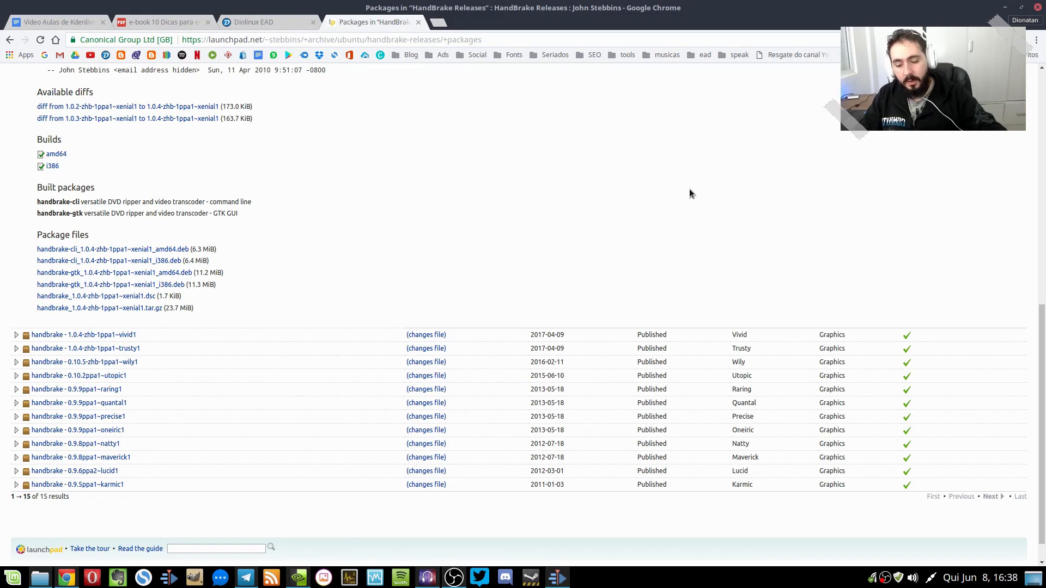
key(super)
text(ham)
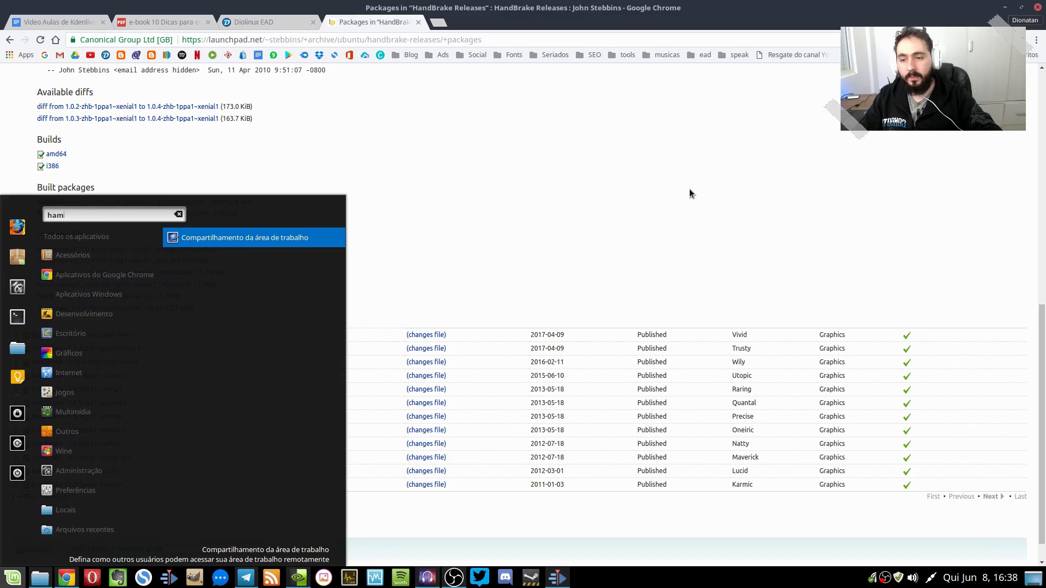
key(BackSpace)
text(n)
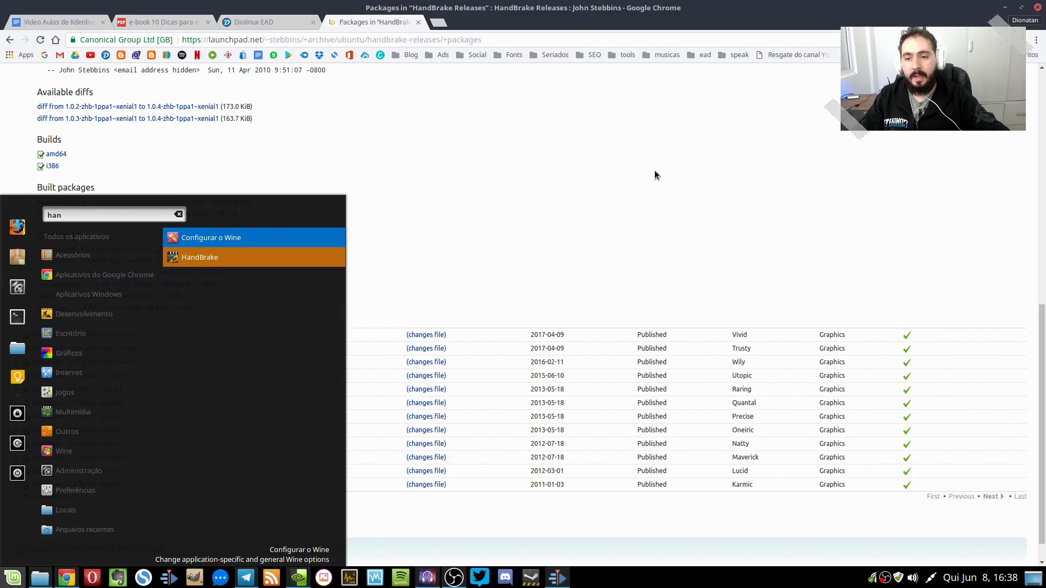
click(226, 259)
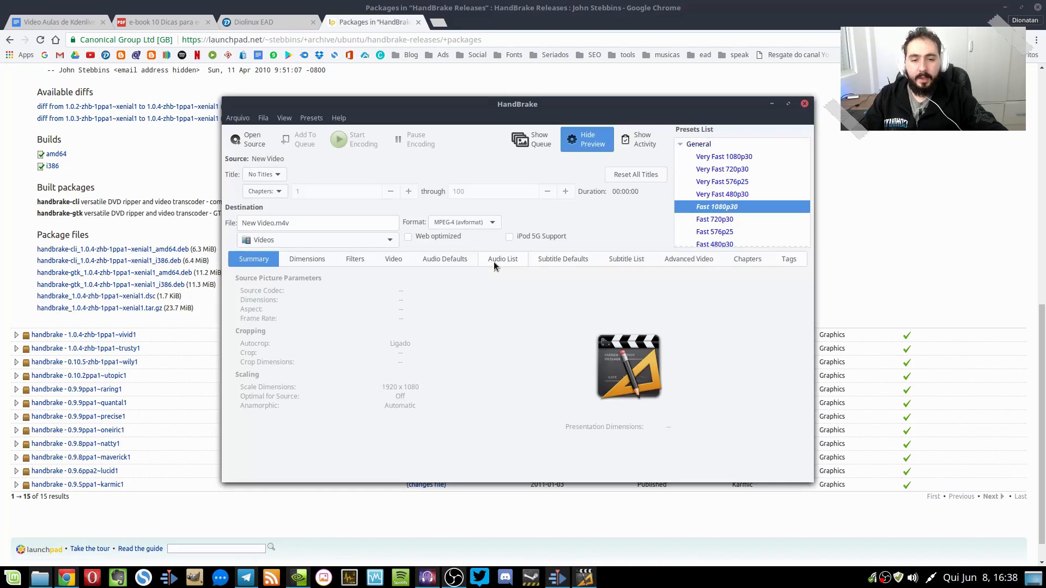
drag(609, 104, 555, 108)
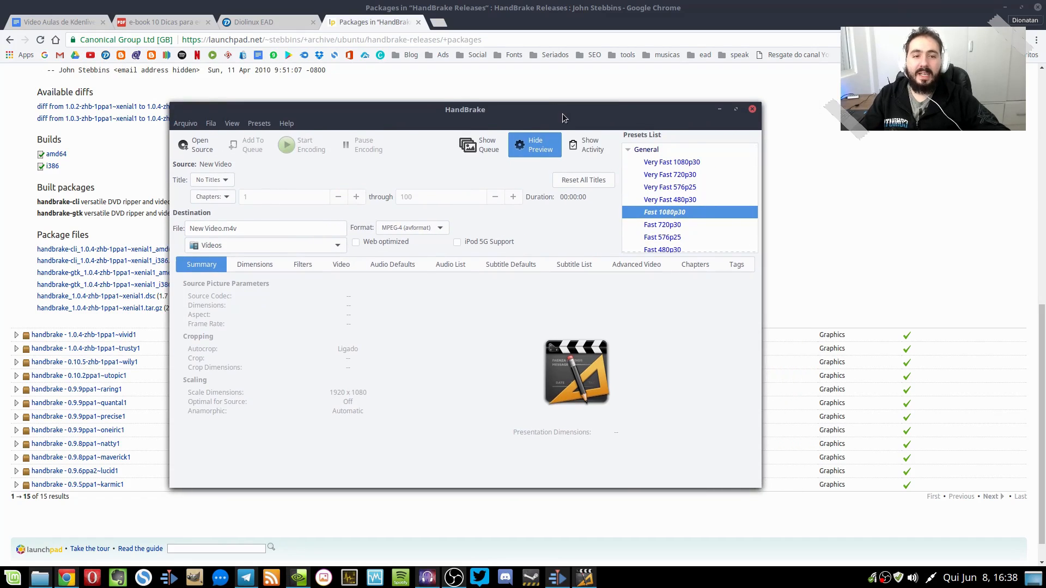
Load "projeto de aula.mp4" from the kdenlive folder as the HandBrake source and close the preview window.
click(196, 151)
drag(388, 110, 539, 104)
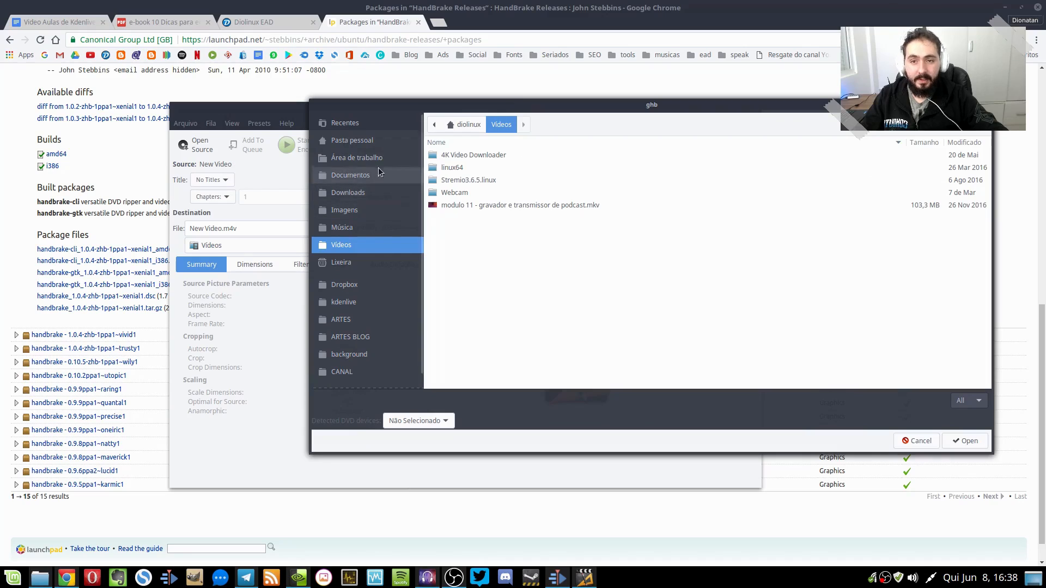
click(372, 142)
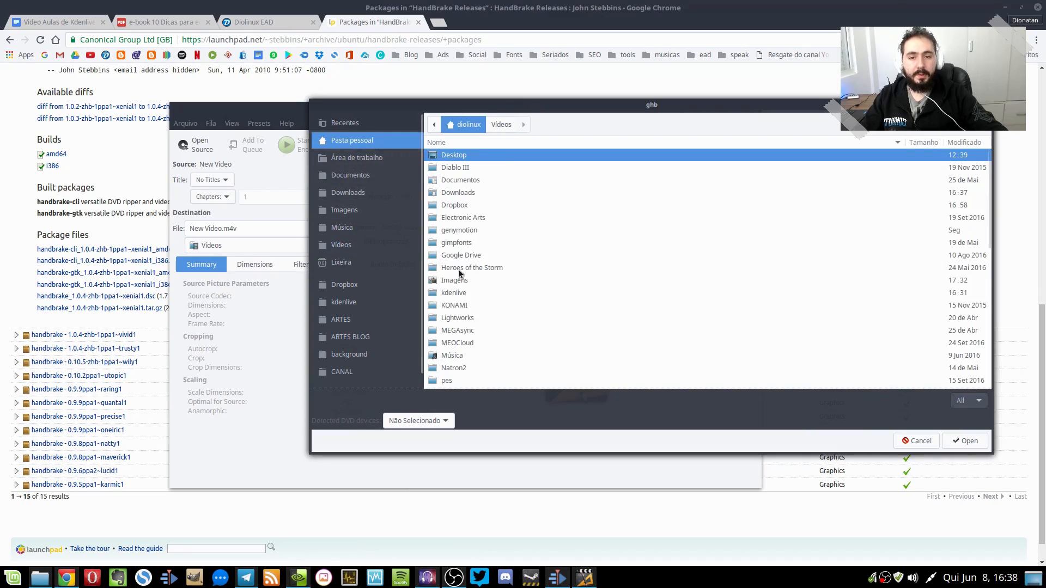
double_click(454, 293)
scroll(515, 262, down, 3)
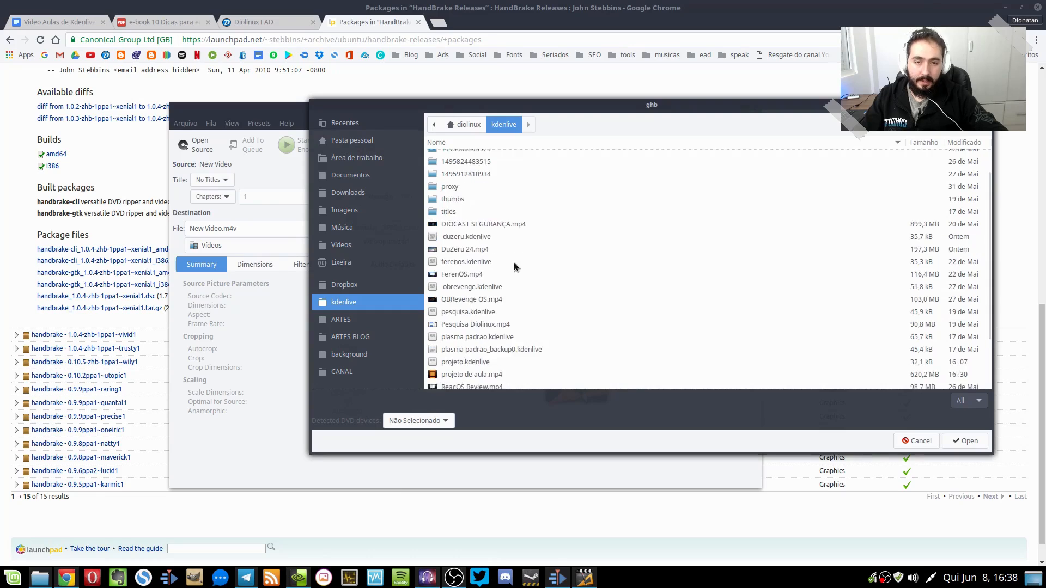
scroll(514, 259, down, 3)
click(494, 308)
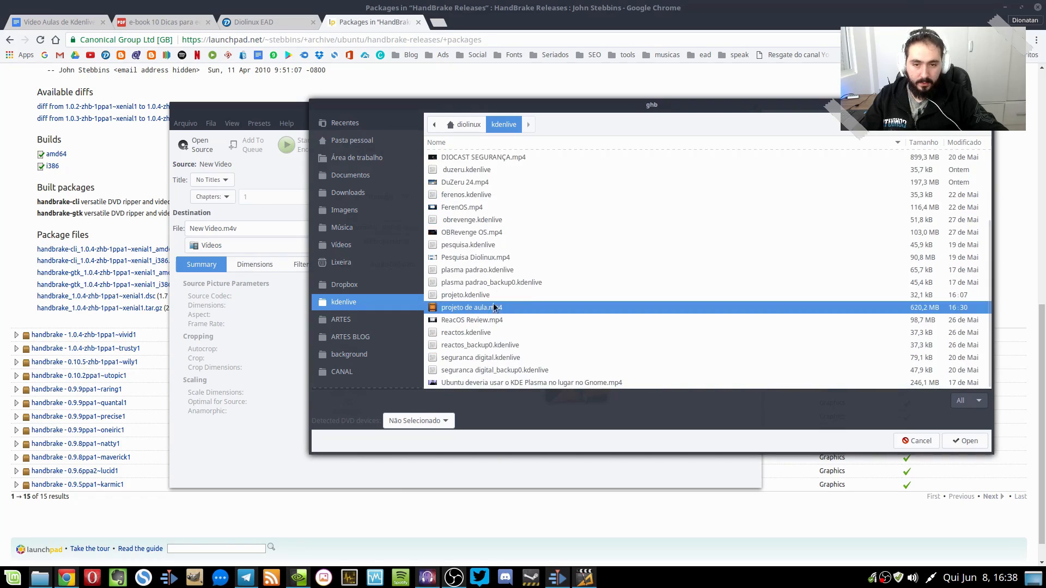
click(965, 442)
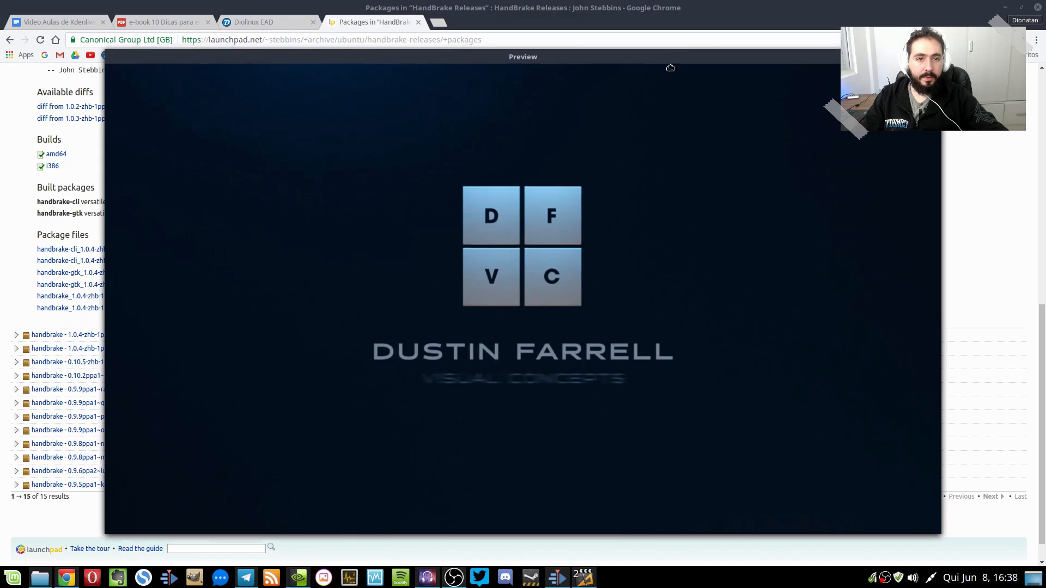
drag(670, 64, 611, 84)
click(873, 77)
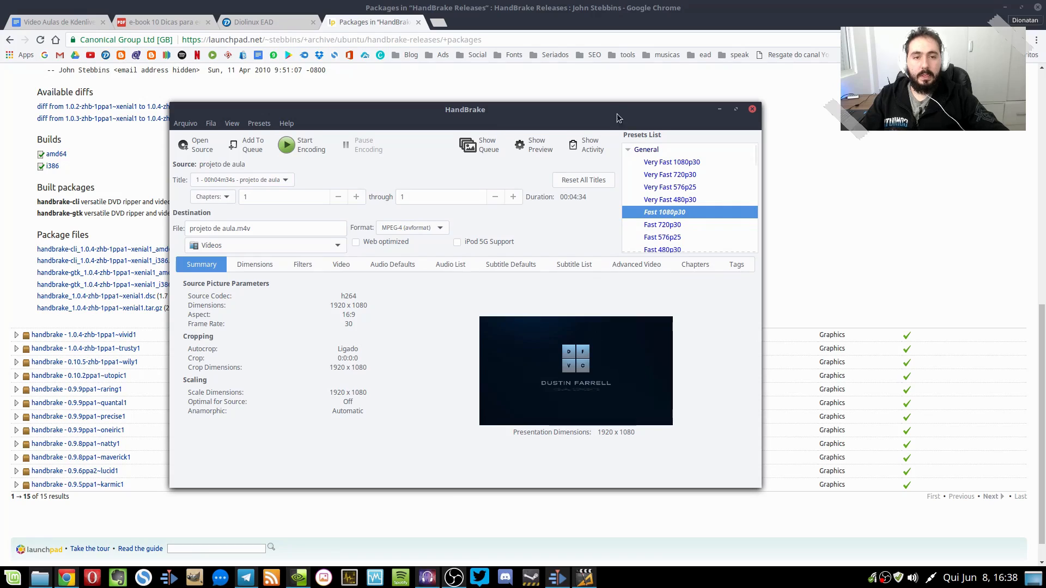
Keep MPEG-4 (avformat) as the output format and set the destination to the diolinux home folder.
drag(617, 114, 599, 84)
scroll(697, 171, down, 1)
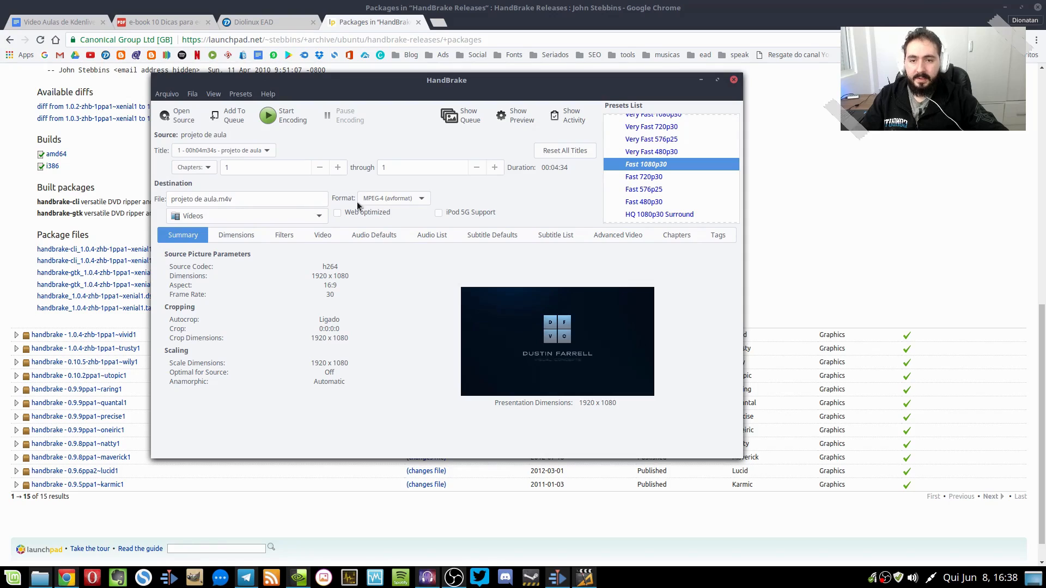
click(420, 199)
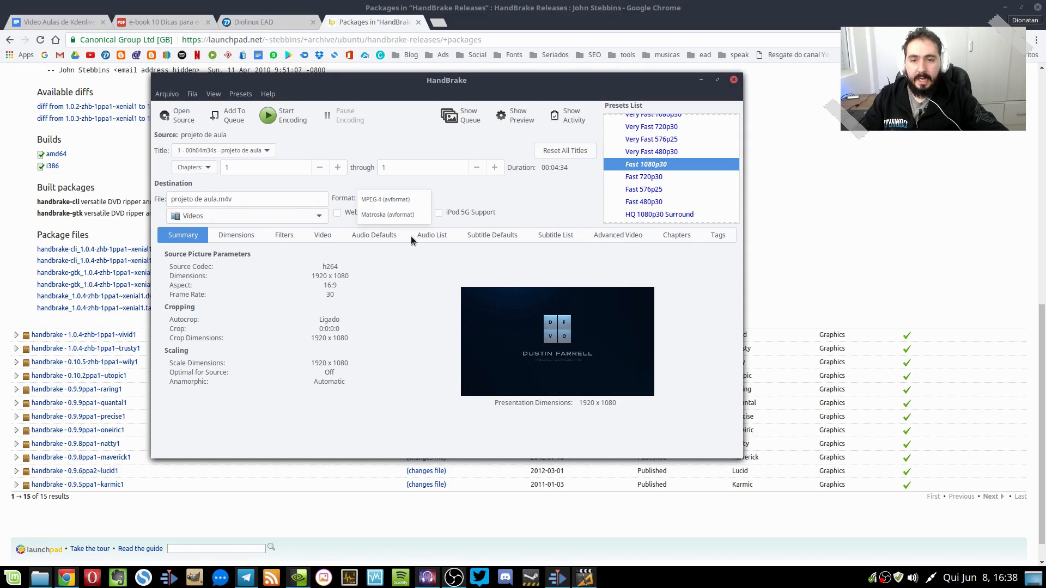
click(403, 204)
click(214, 218)
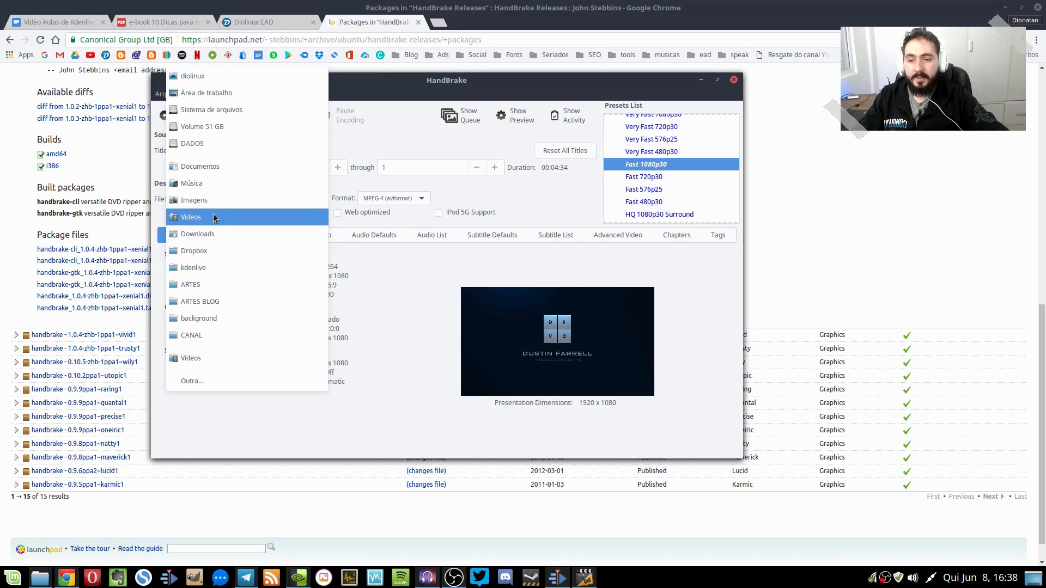
click(214, 217)
click(214, 218)
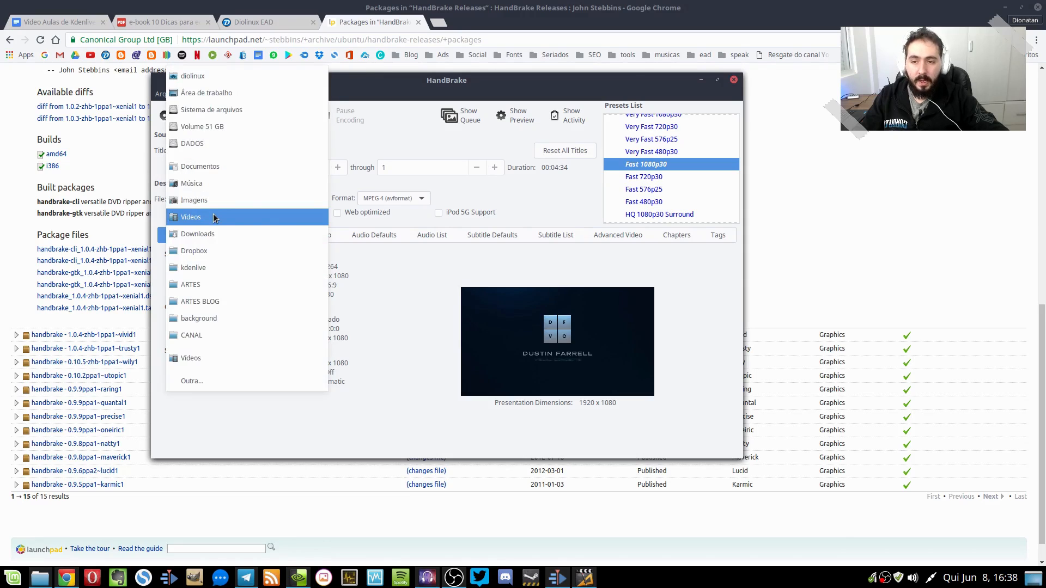
click(258, 218)
click(258, 213)
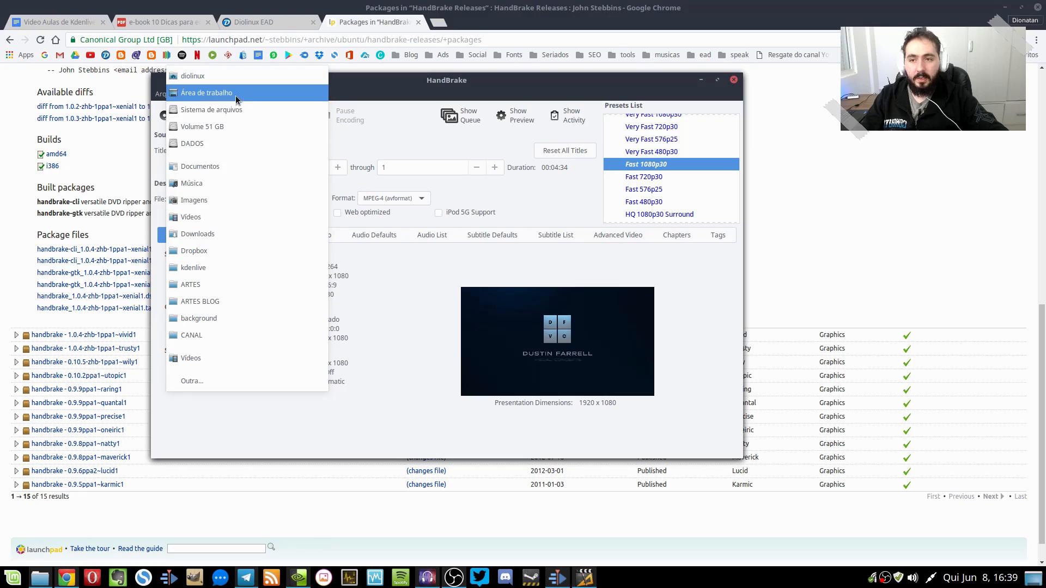
click(226, 77)
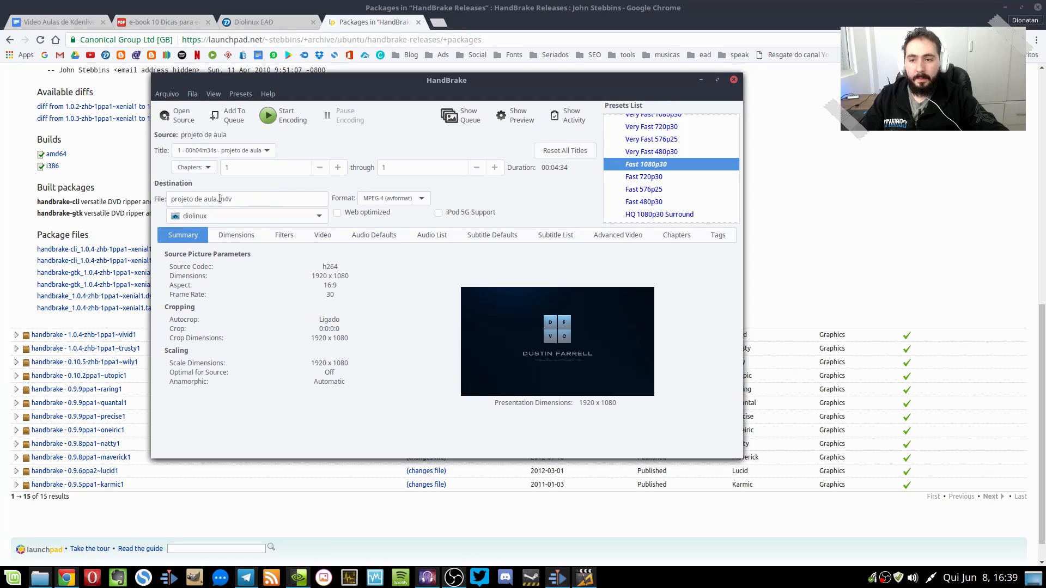
Try the Matroska (avformat) output format and the Web optimized option, restoring MPEG-4 (avformat) without web optimization.
drag(219, 201, 258, 203)
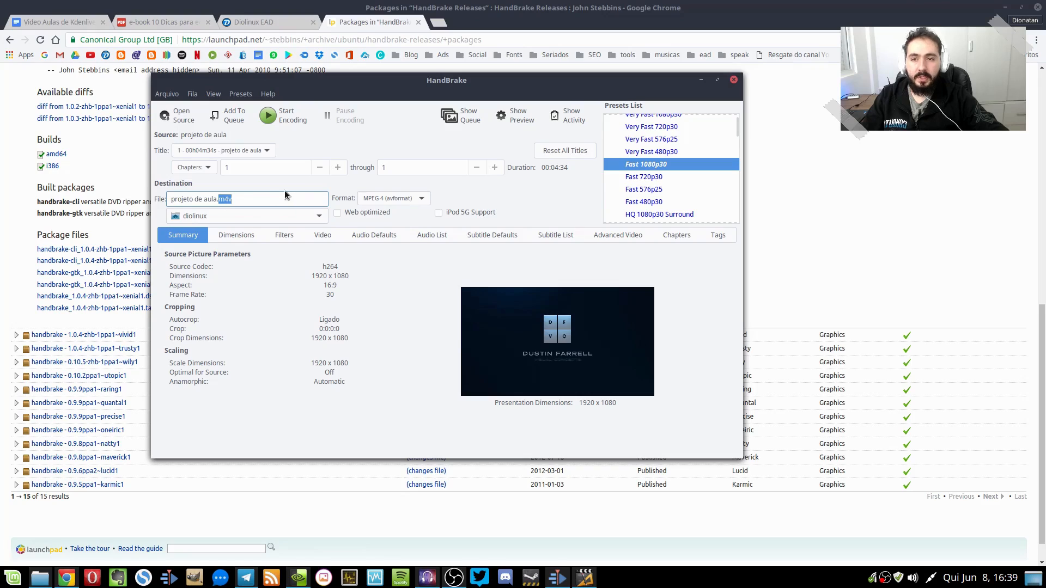
click(403, 198)
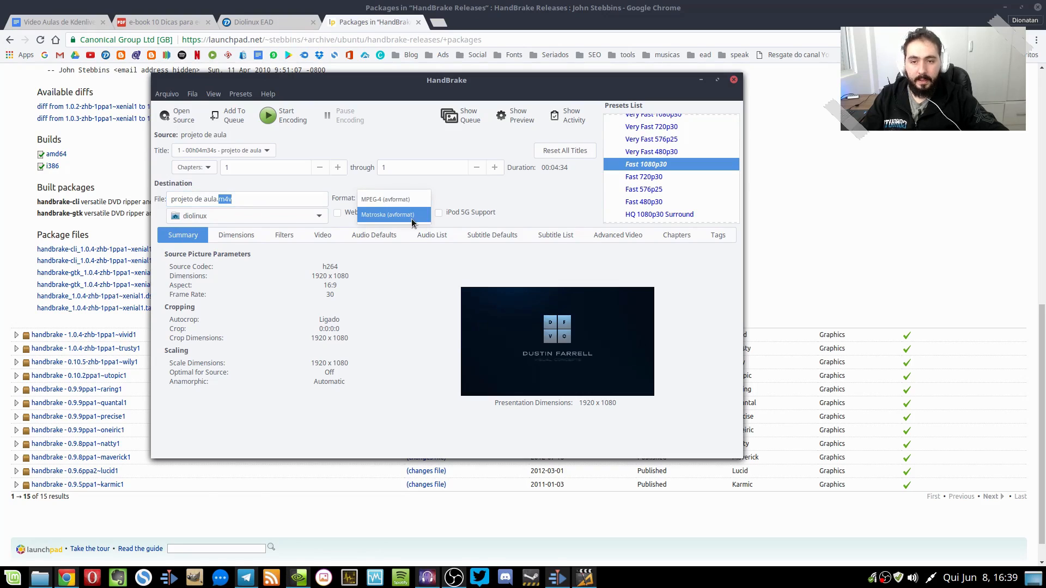
click(412, 215)
click(383, 202)
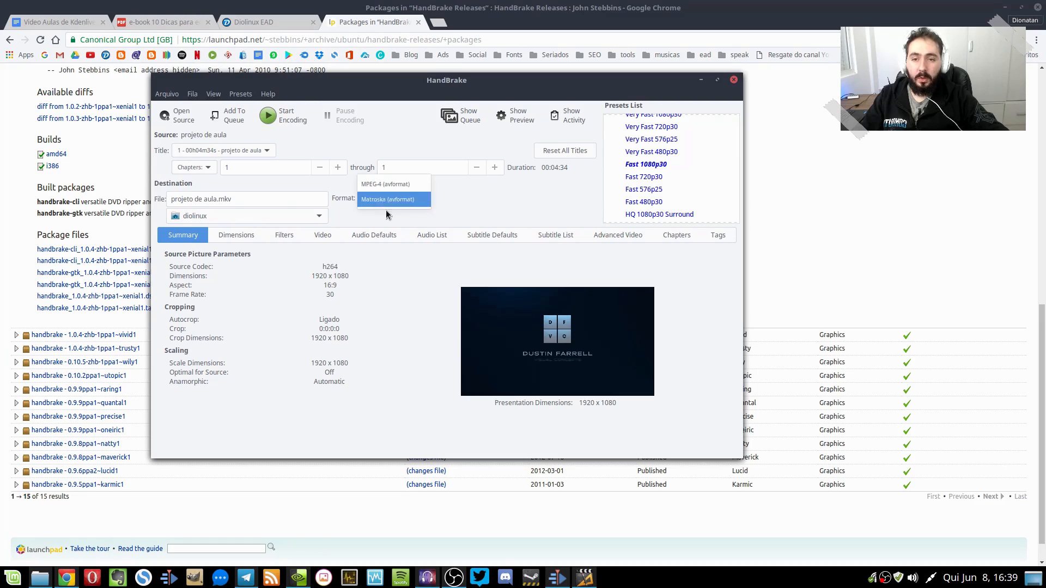
click(403, 184)
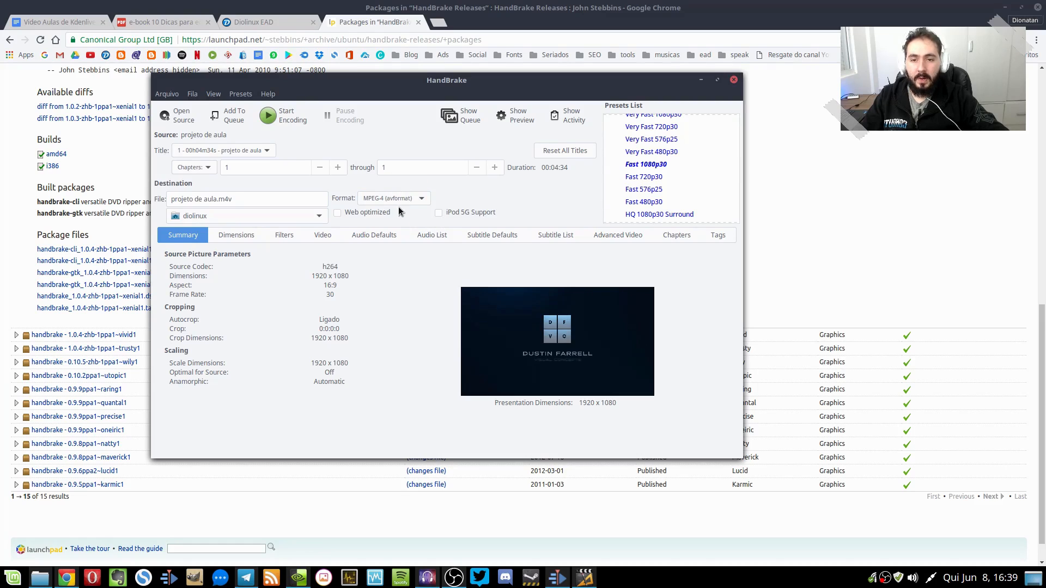
click(366, 213)
click(338, 213)
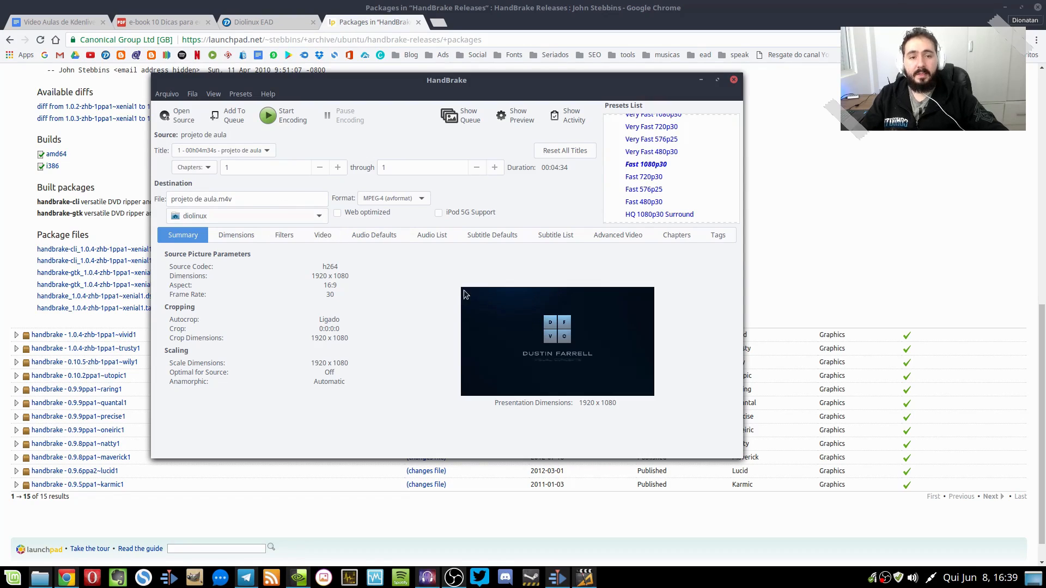
Encode "projeto de aula.m4v" with the current settings and minimize HandBrake when the encoding is finished.
click(281, 121)
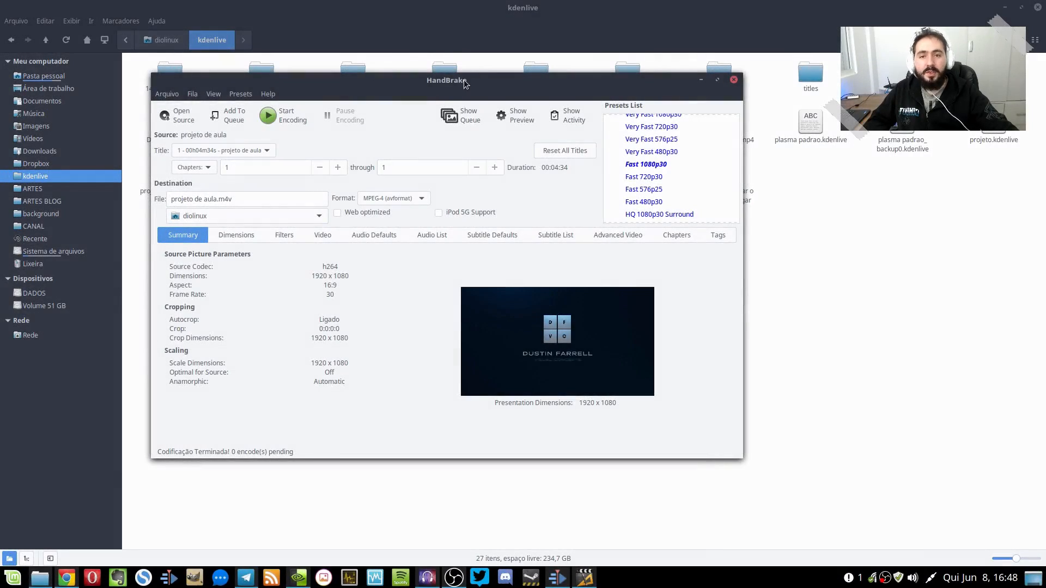
drag(458, 80, 565, 74)
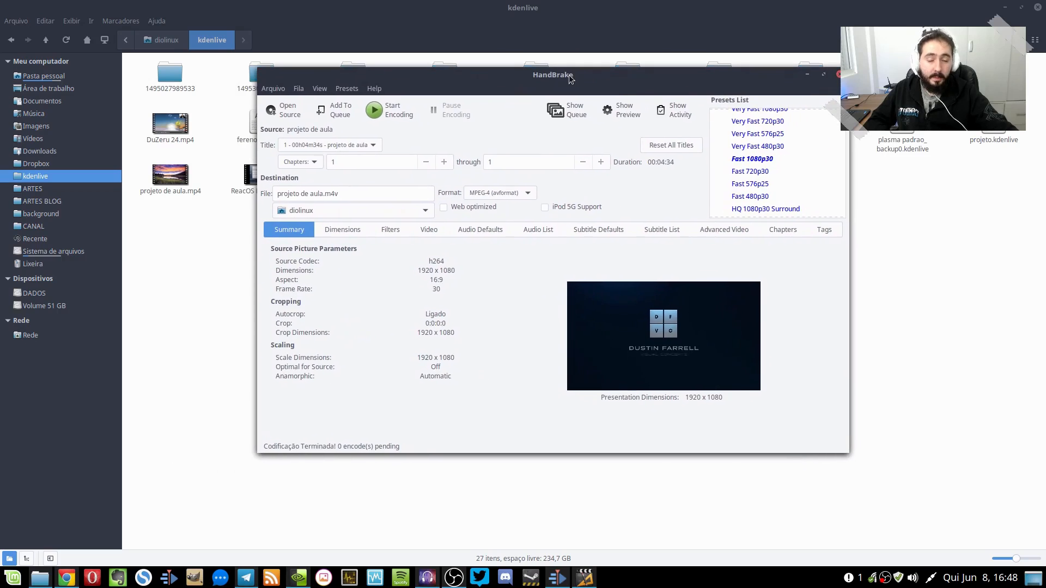
click(808, 74)
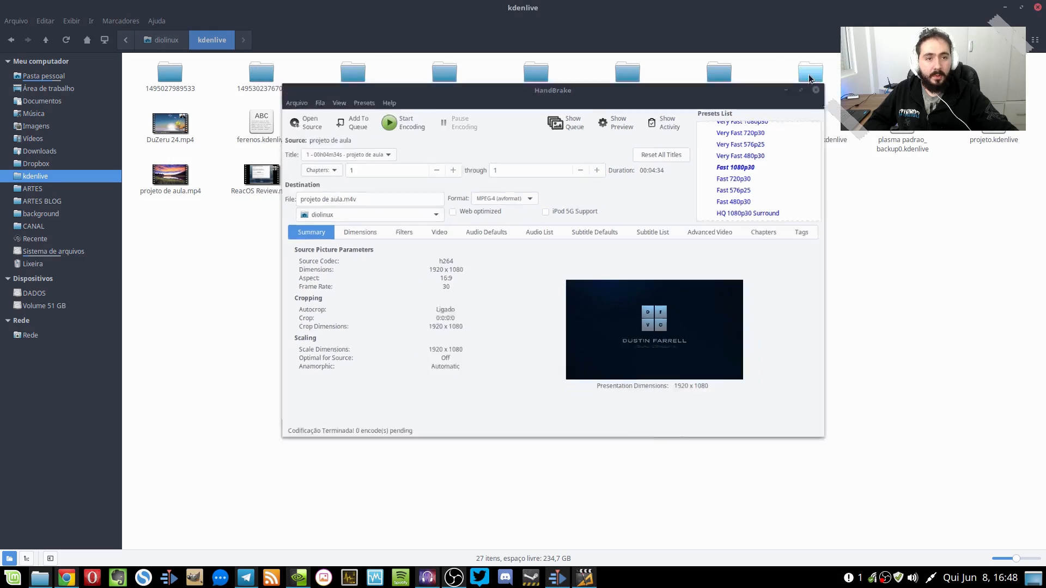
Open the properties of the original "projeto de aula.mp4" in the kdenlive folder to check its file size.
click(187, 174)
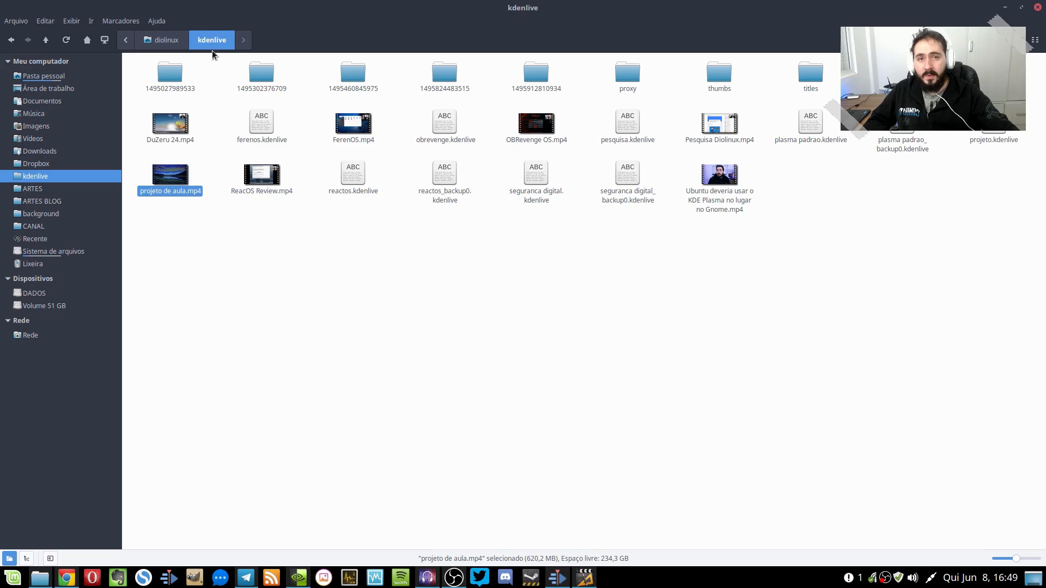
right_click(176, 186)
click(281, 422)
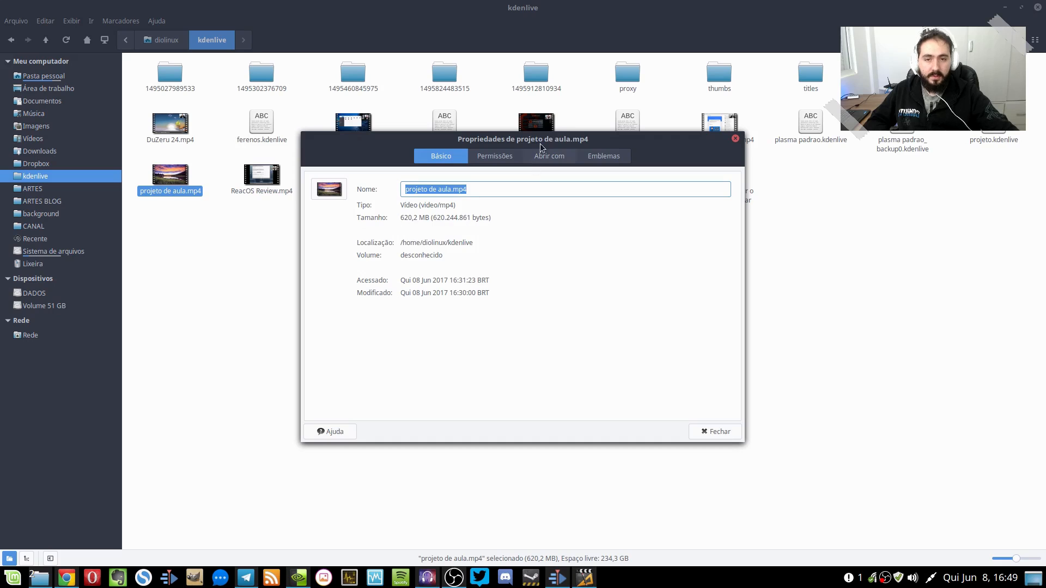
drag(543, 139, 659, 136)
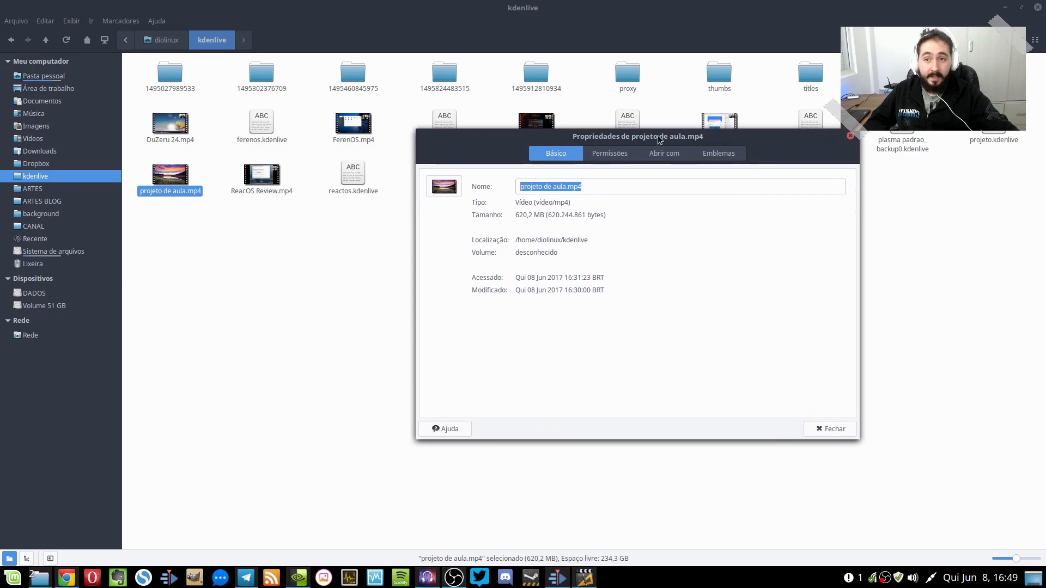
Open the properties of the converted "projeto de aula.m4v" in the home folder to compare its size with the original.
click(65, 72)
drag(607, 143, 453, 367)
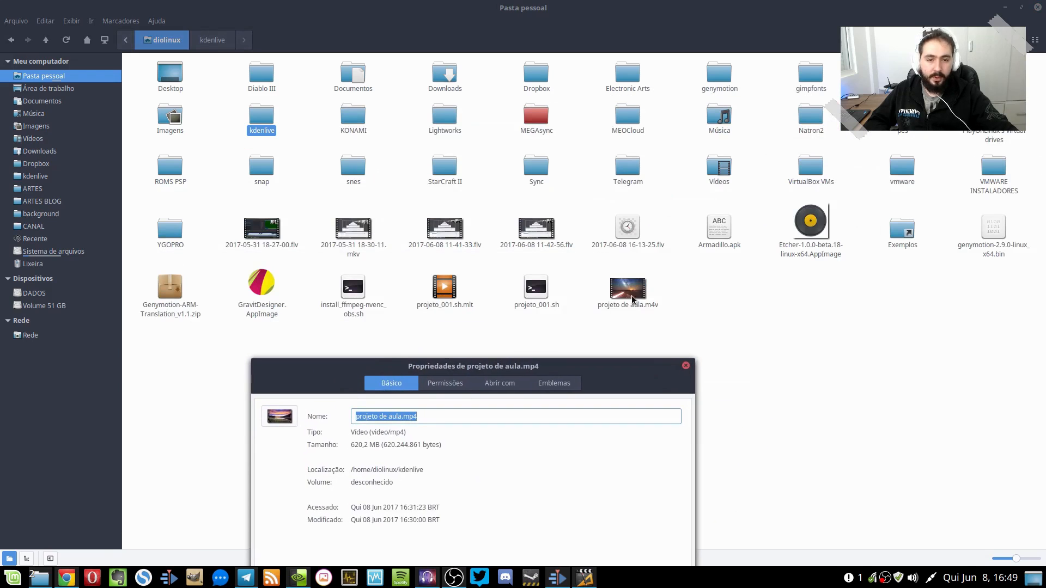
click(638, 306)
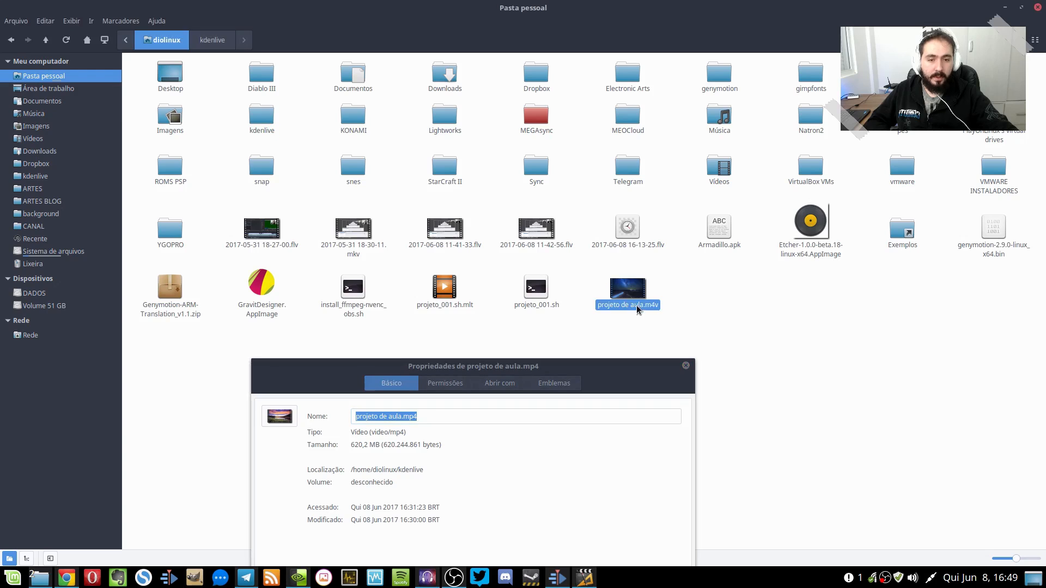
right_click(637, 306)
click(703, 543)
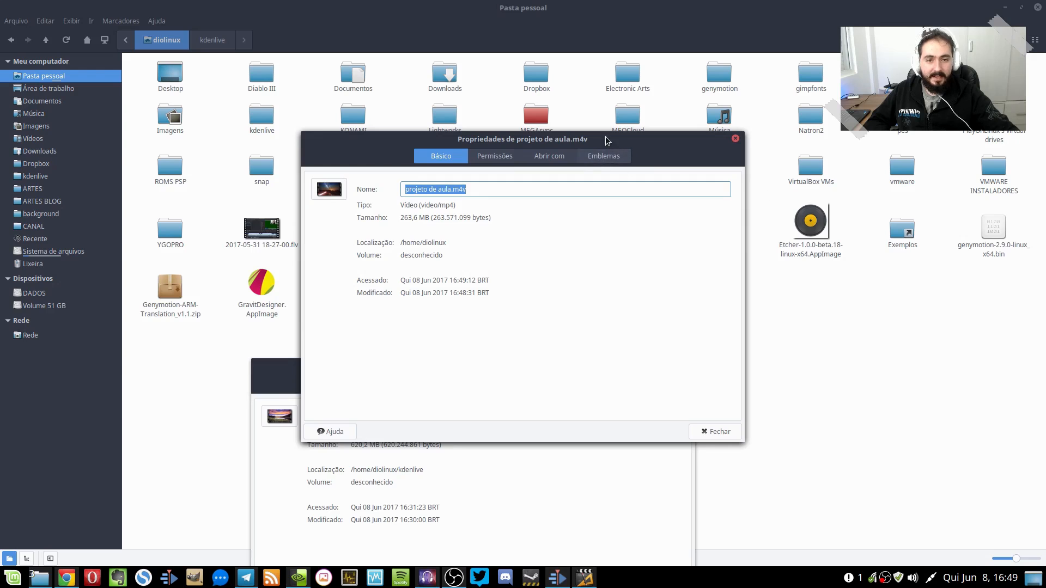
Place the properties windows of the MP4 and M4V files side by side, compare their sizes, and close the M4V properties.
drag(621, 144, 834, 263)
drag(475, 365, 360, 258)
drag(708, 257, 739, 257)
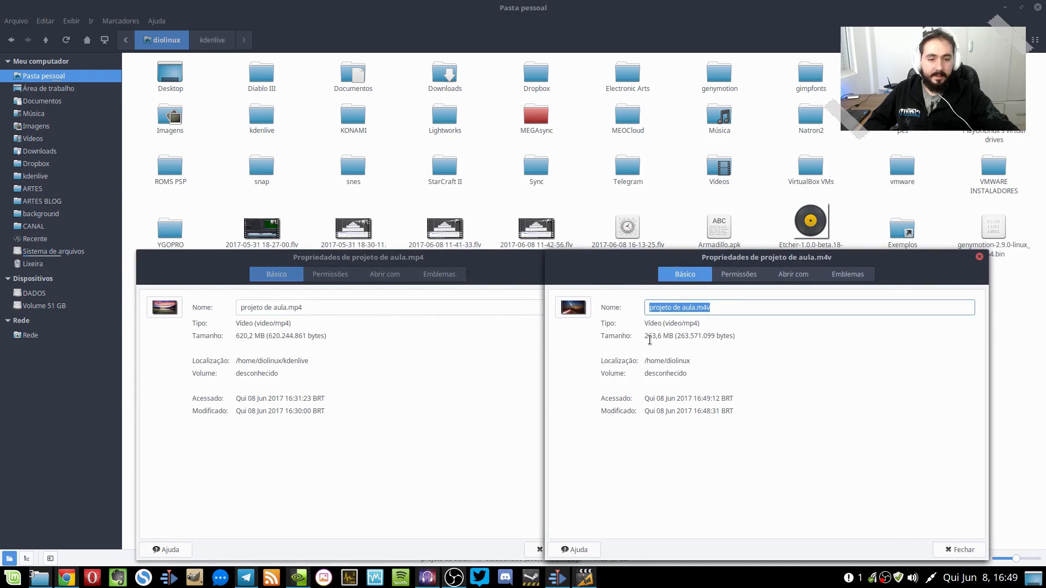
click(979, 256)
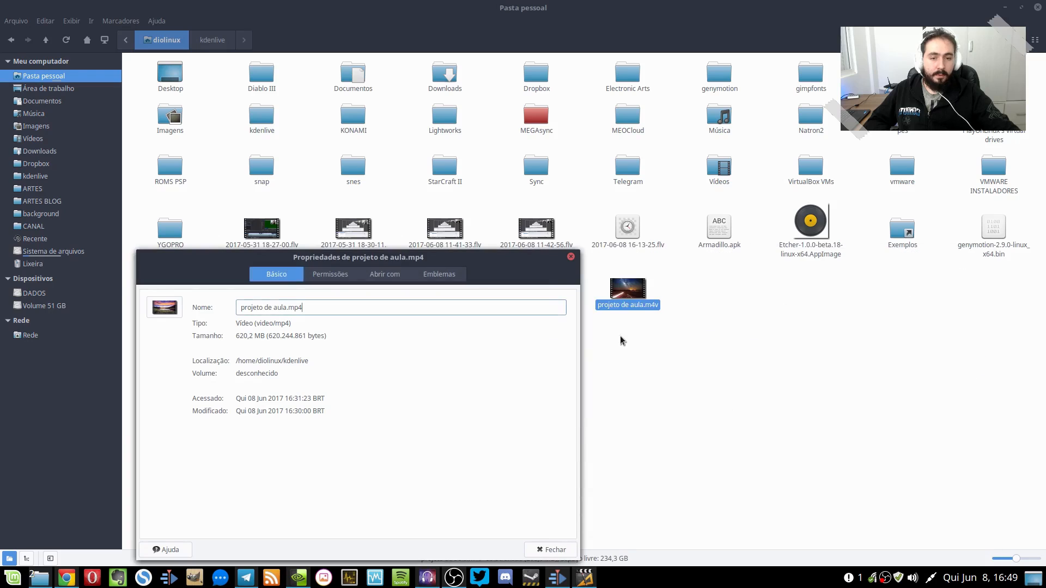
Open the converted "projeto de aula.m4v" in VLC, jump to about 01:20, and pause the playback.
right_click(636, 304)
click(665, 310)
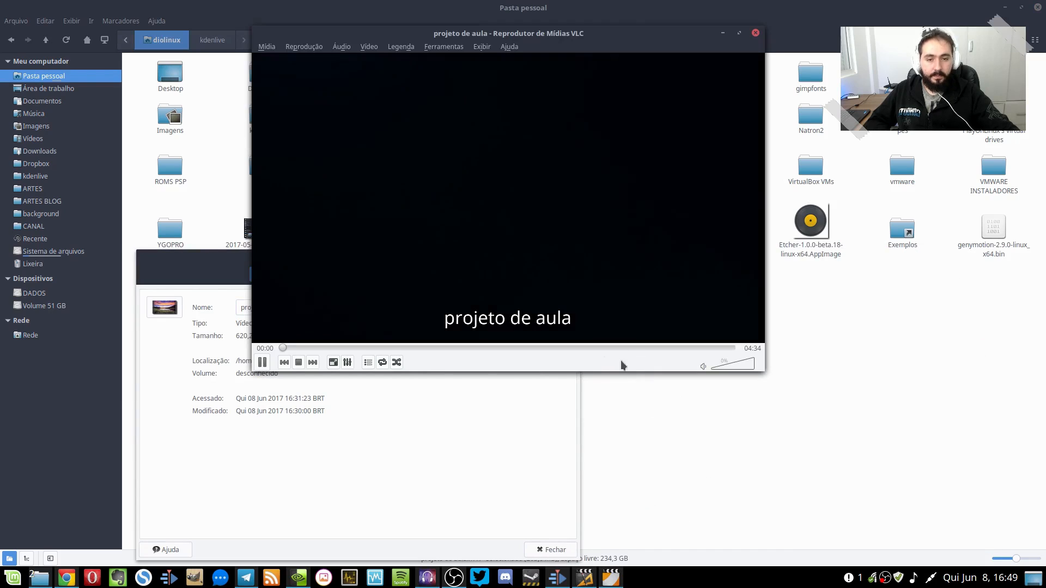
click(299, 363)
click(260, 361)
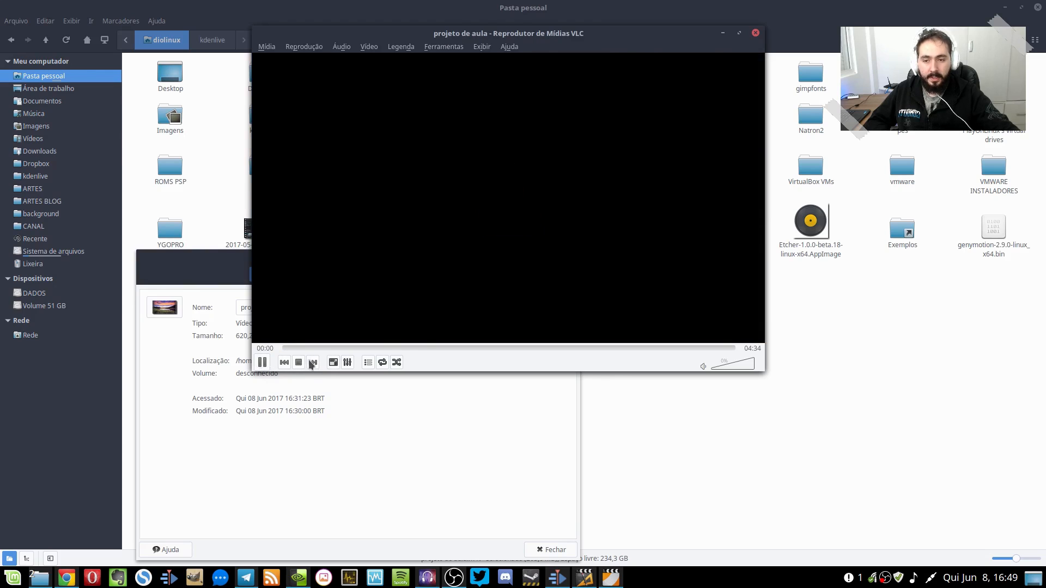
click(414, 347)
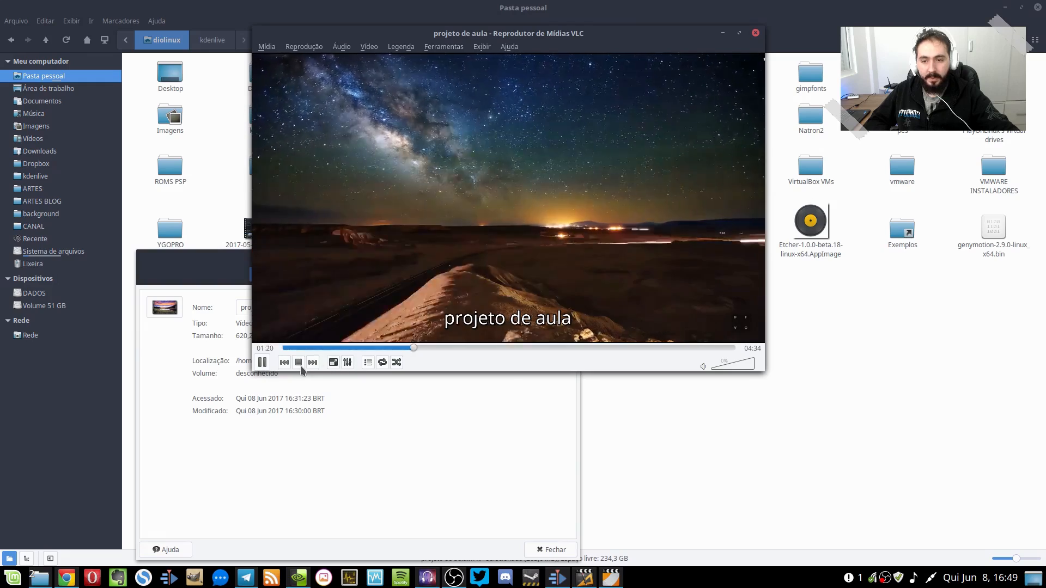
click(263, 364)
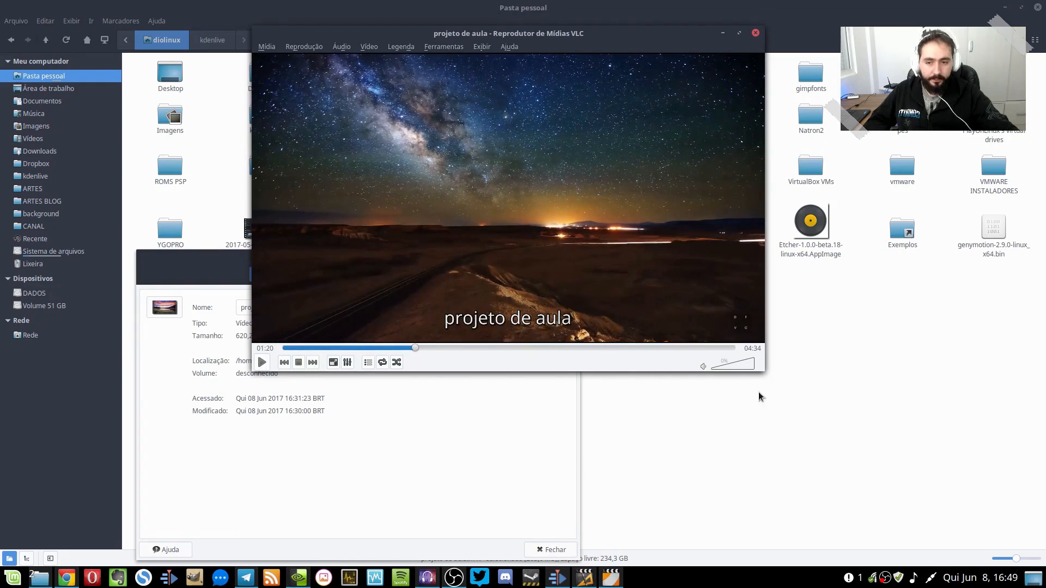
Close the MP4 properties, open "projeto de aula.mp4" from the kdenlive folder in mpv Media Player, and pause it at 00:01:20.
click(482, 388)
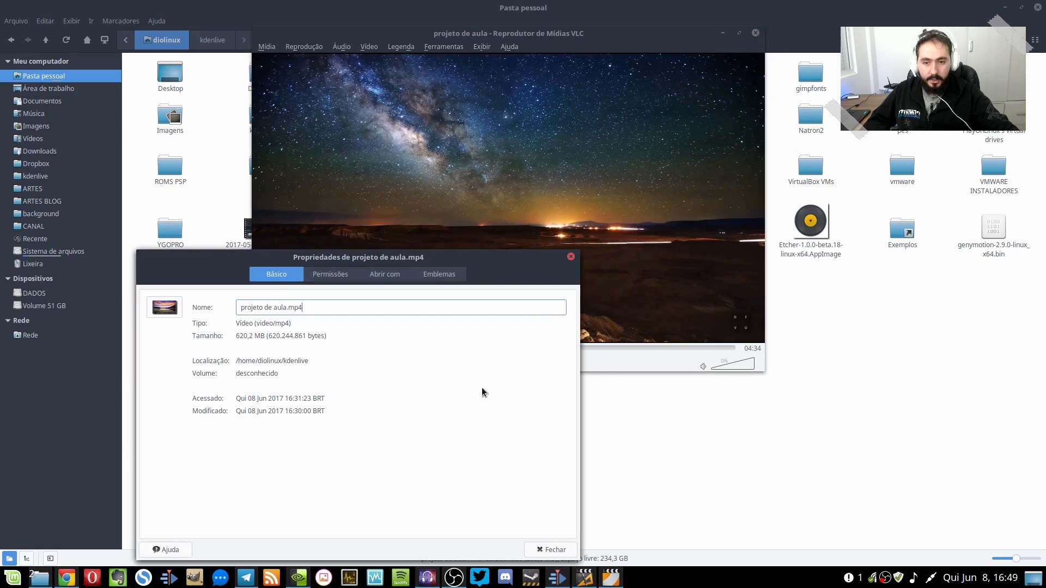
click(571, 257)
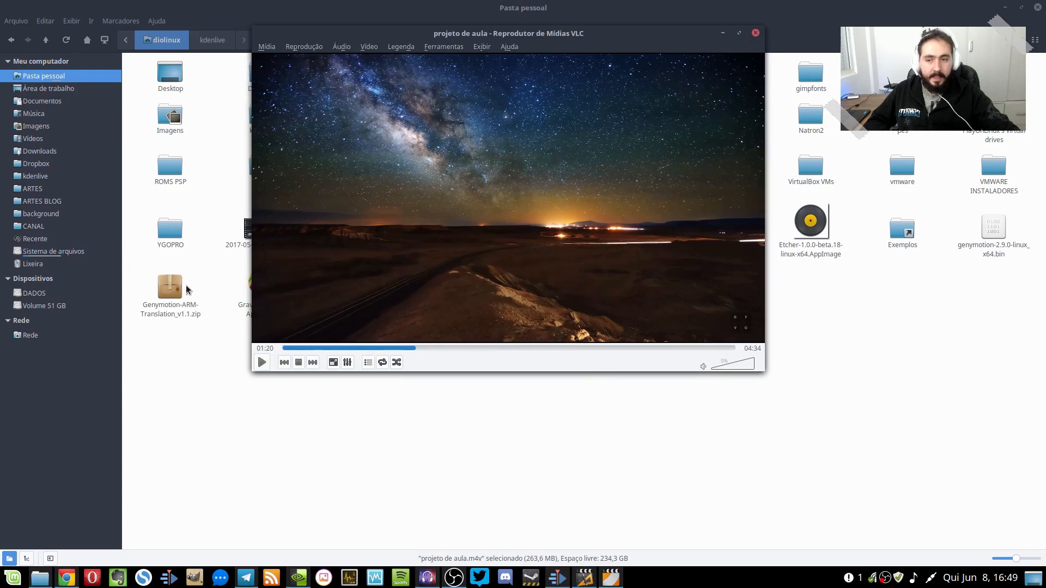
click(45, 177)
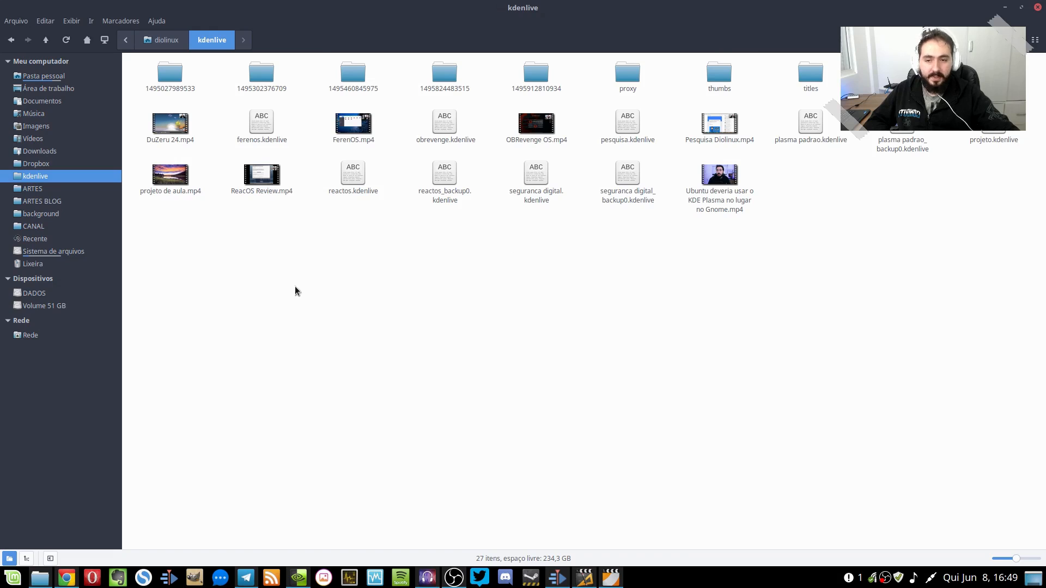
right_click(181, 193)
mouse_move(309, 221)
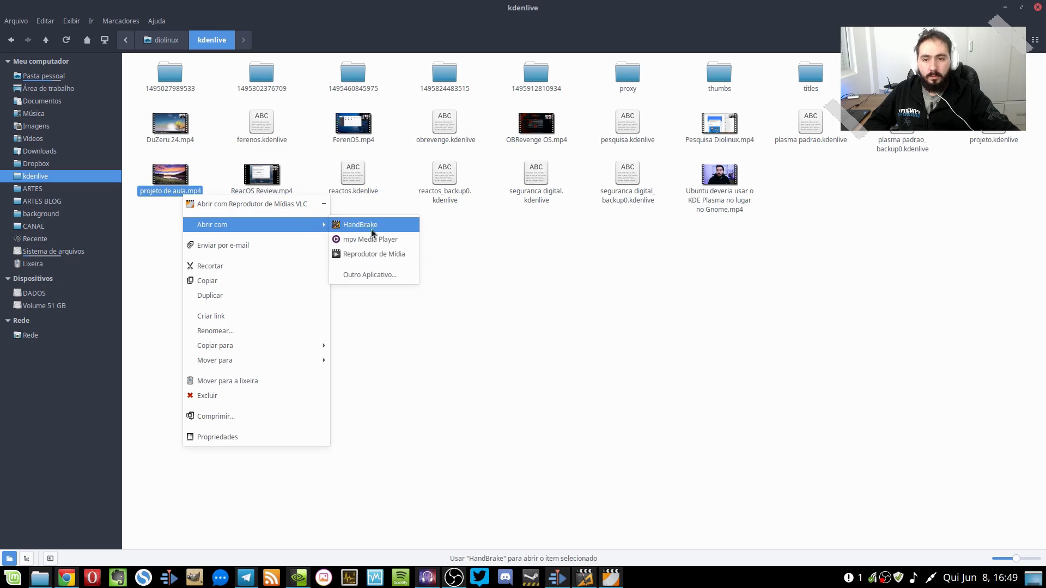
click(391, 240)
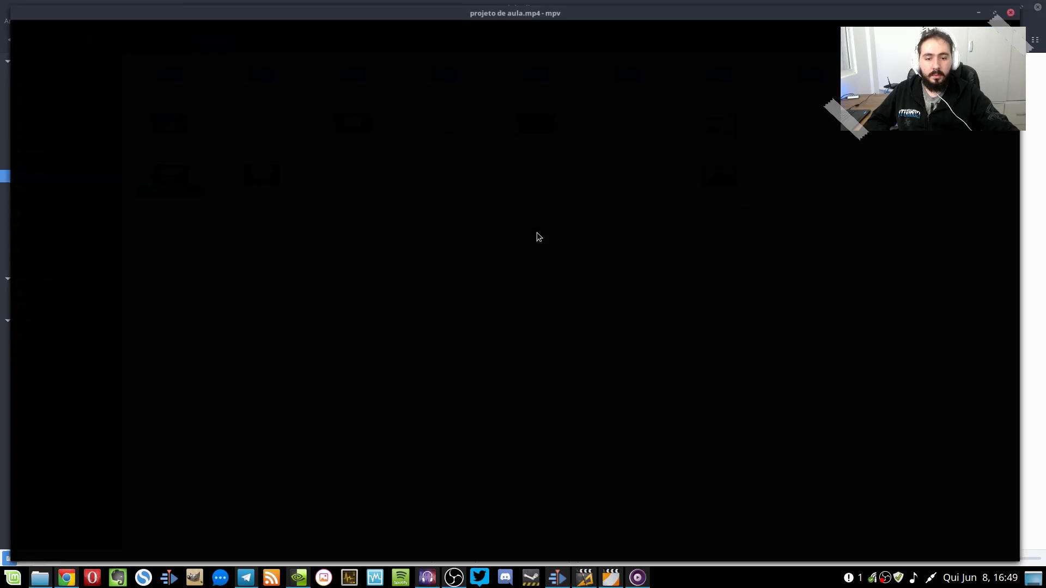
click(1005, 8)
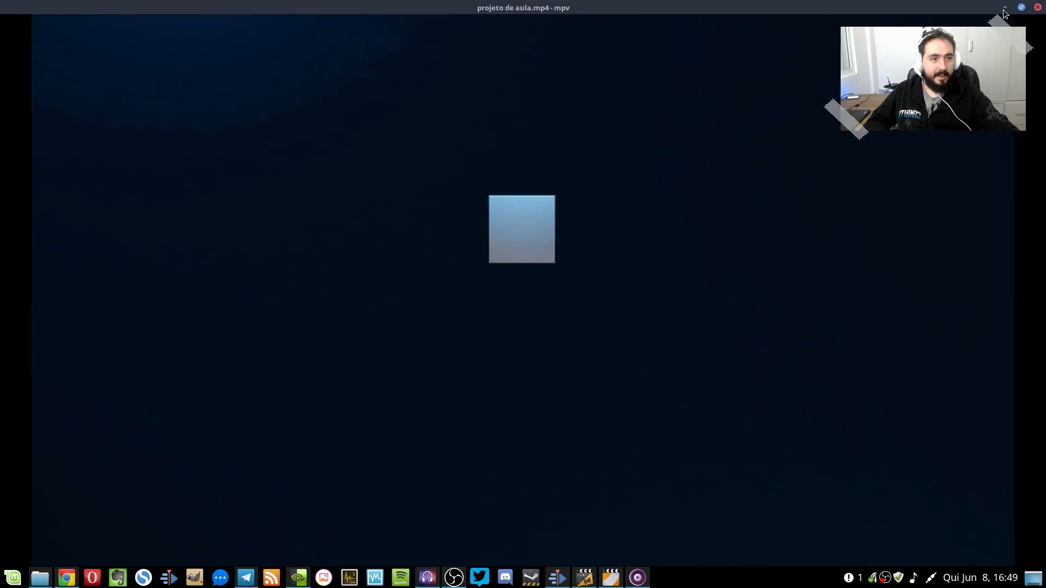
drag(397, 487, 424, 489)
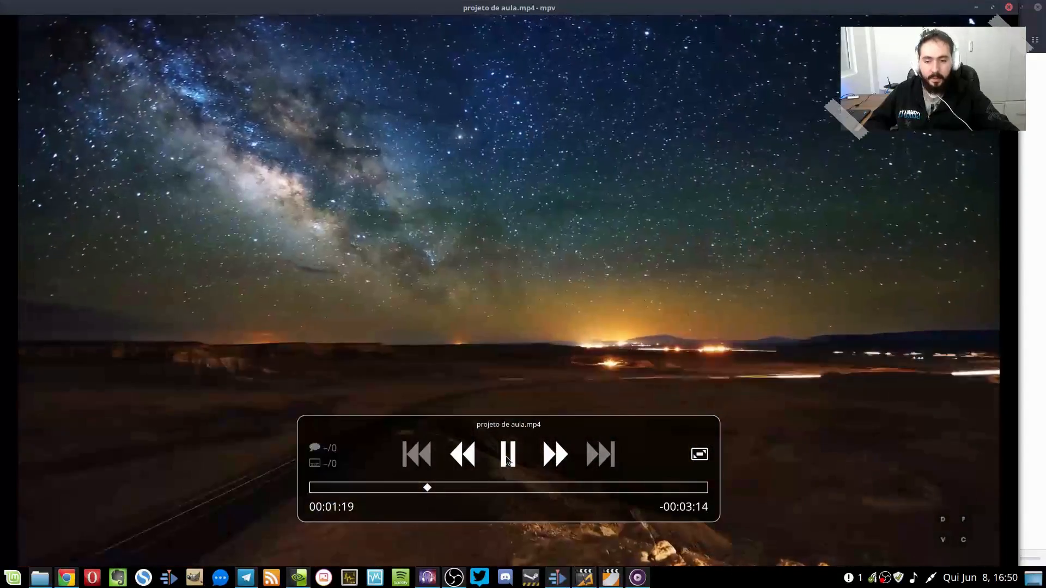
click(507, 461)
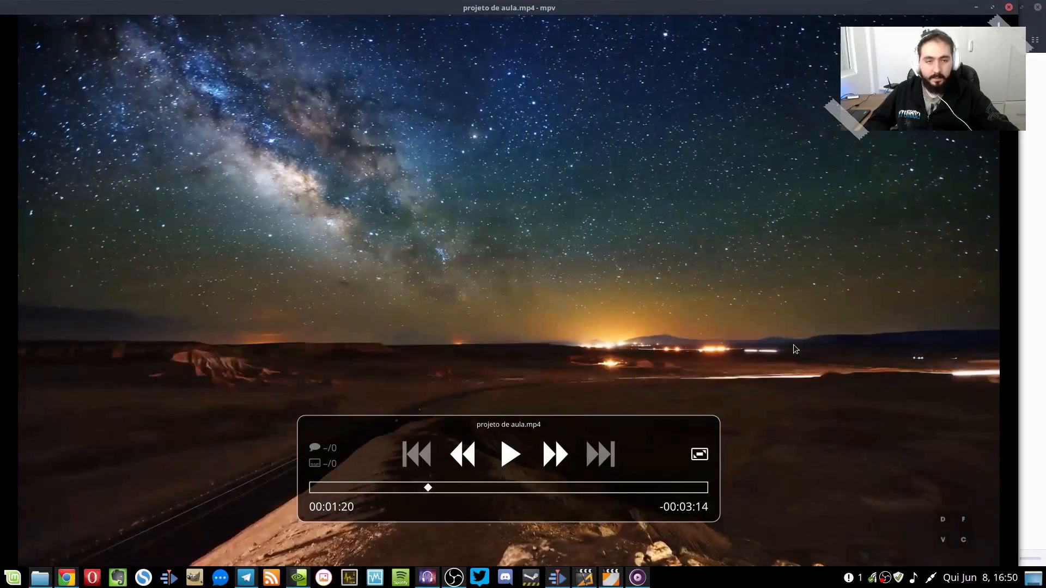
Arrange the mpv and VLC windows side by side to compare the image quality of the original and converted videos.
drag(957, 7, 462, 341)
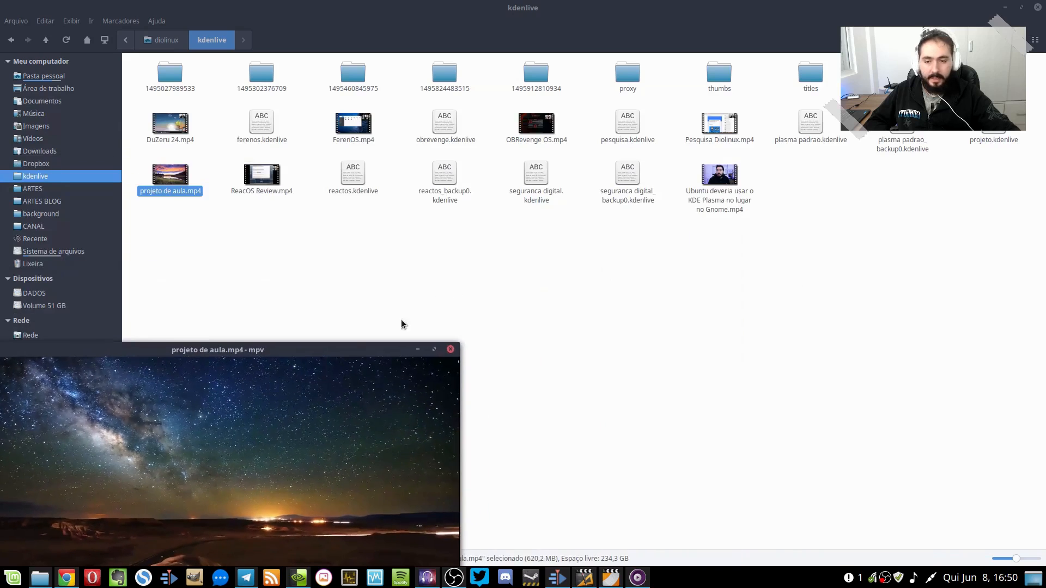
drag(330, 349, 354, 111)
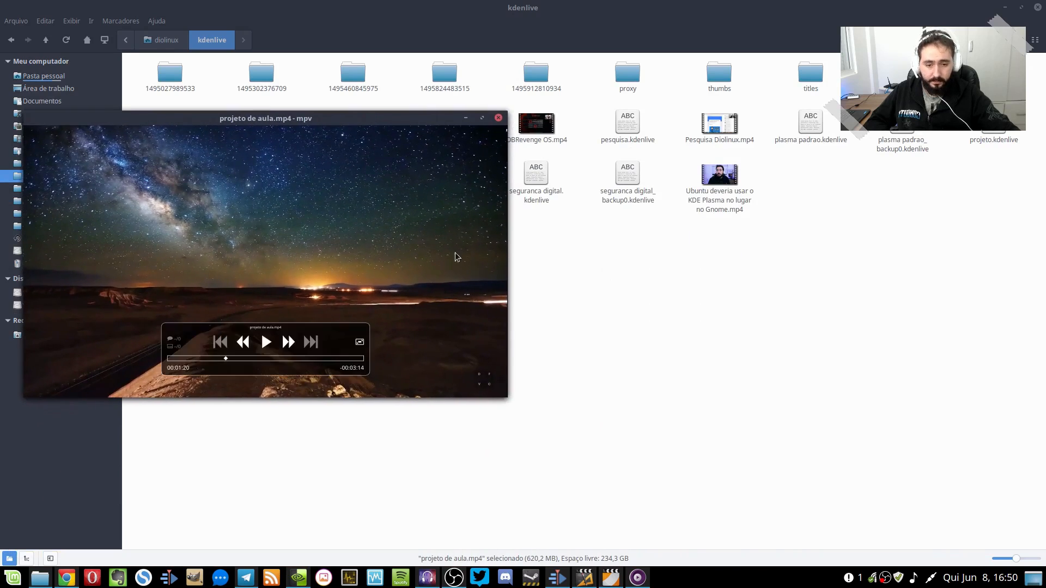
click(612, 570)
drag(524, 33, 785, 65)
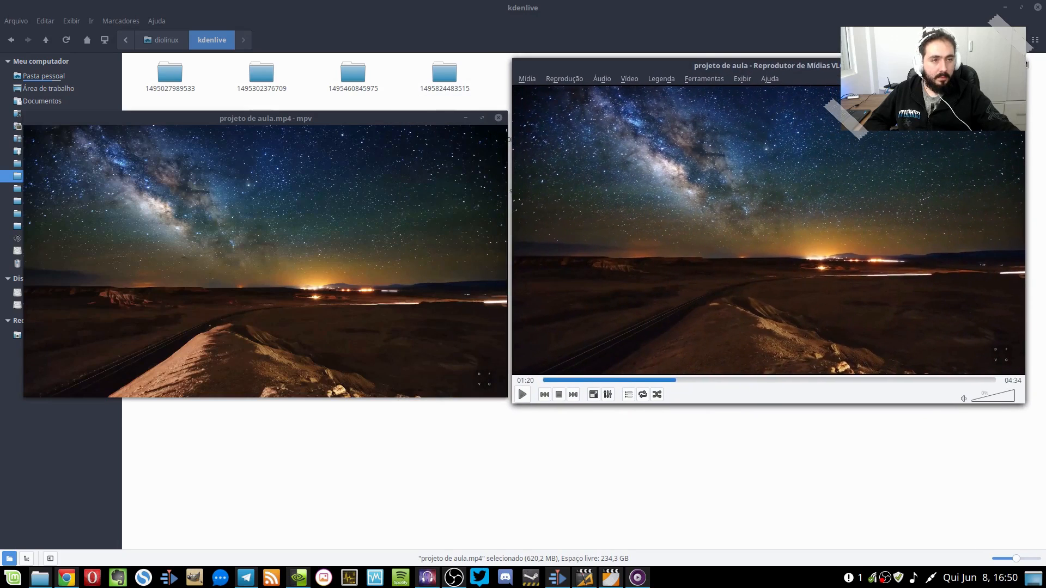
drag(893, 65, 870, 103)
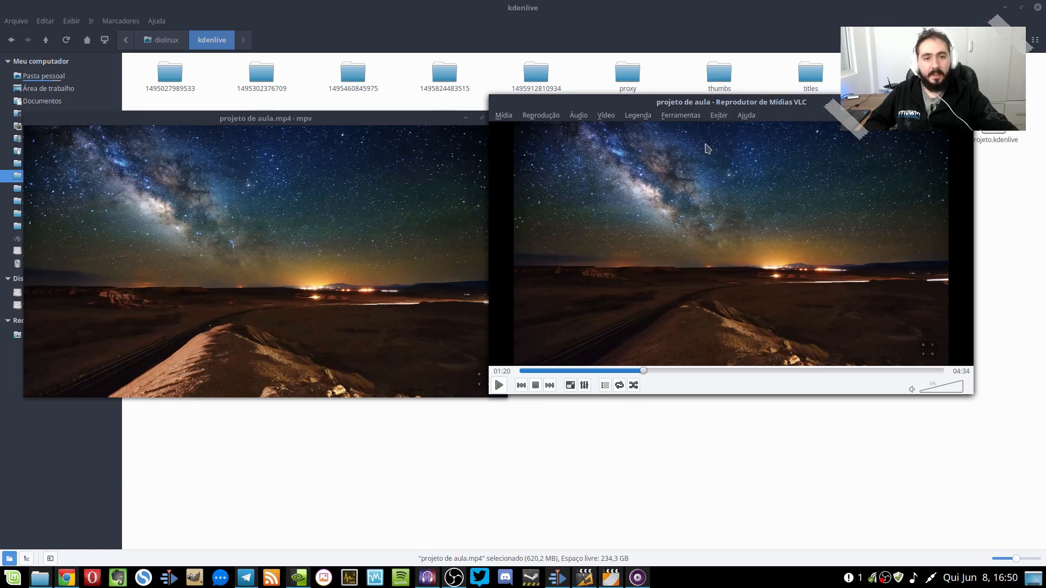
Enlarge the VLC window and view the converted video's paused frame in full screen, returning to the windowed view.
drag(731, 106, 392, 141)
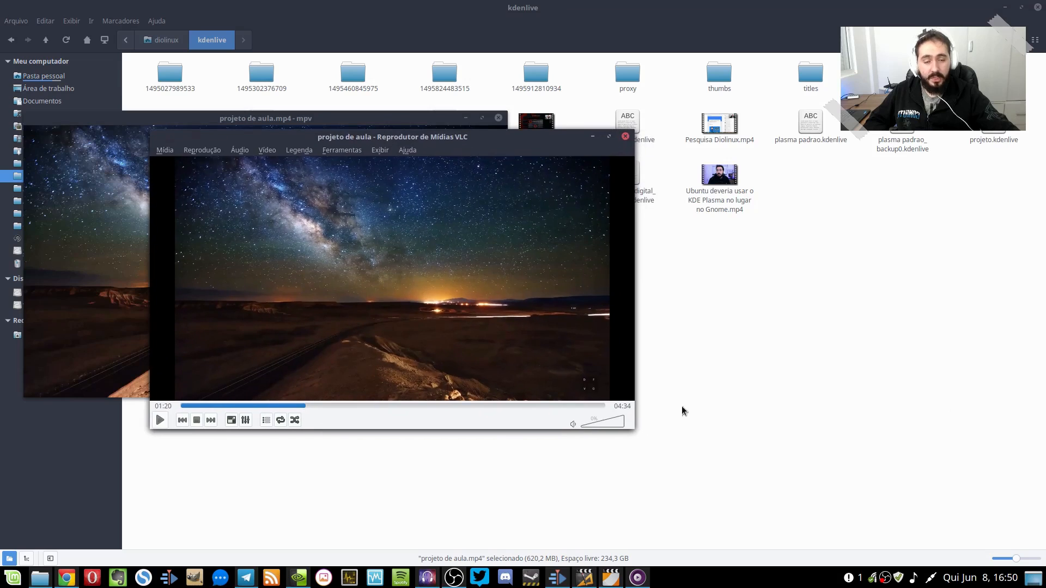
drag(634, 429, 778, 518)
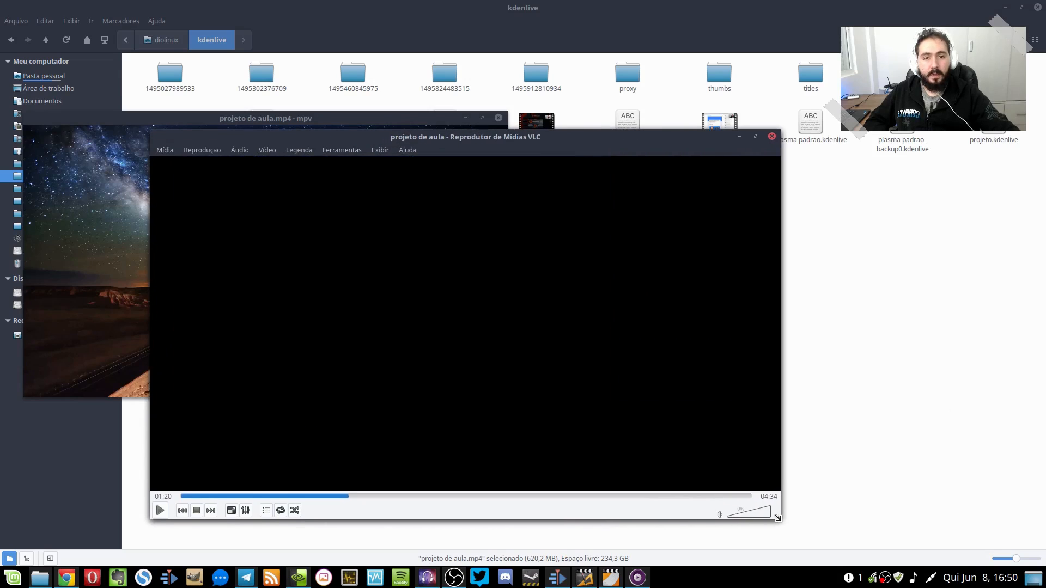
drag(529, 138, 482, 127)
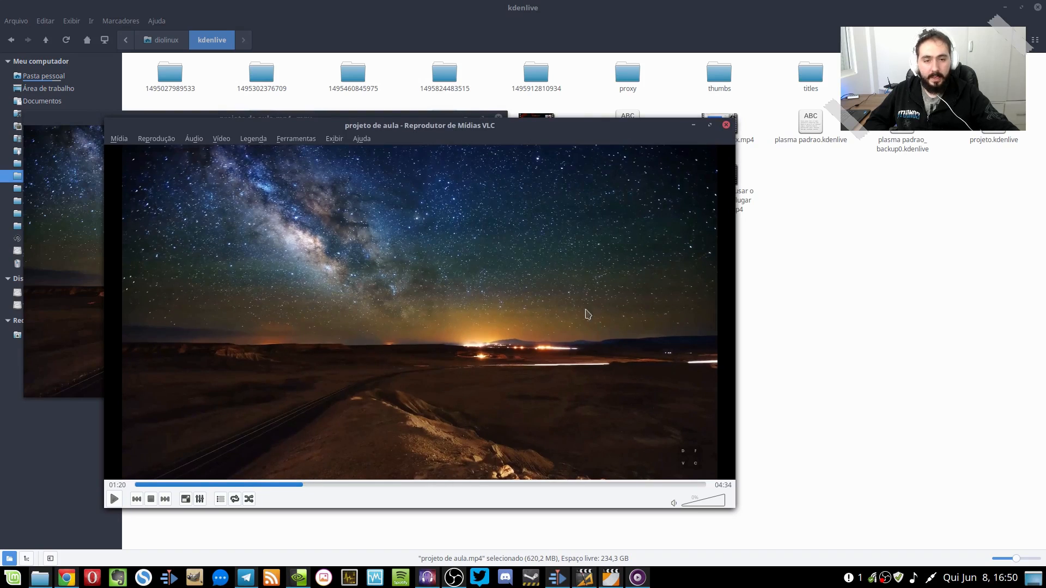
double_click(532, 300)
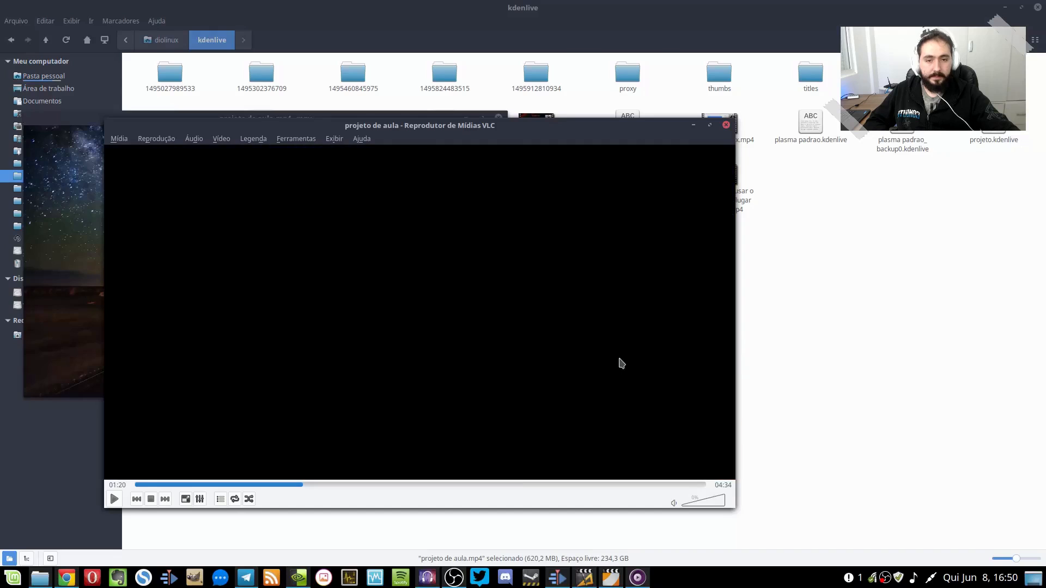
double_click(604, 354)
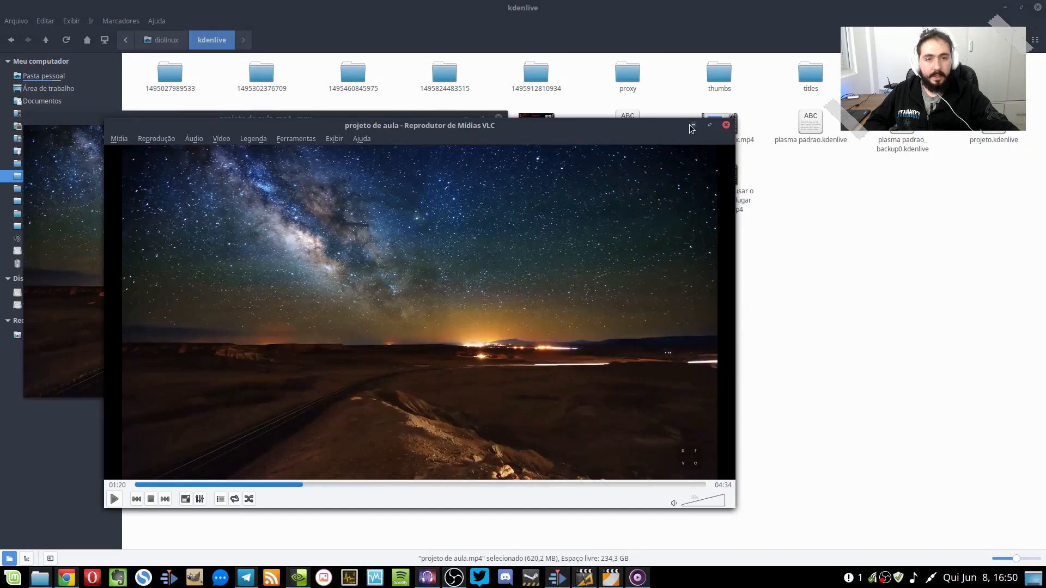
View the original MP4's paused frame in full screen in mpv, returning to the windowed view.
double_click(325, 257)
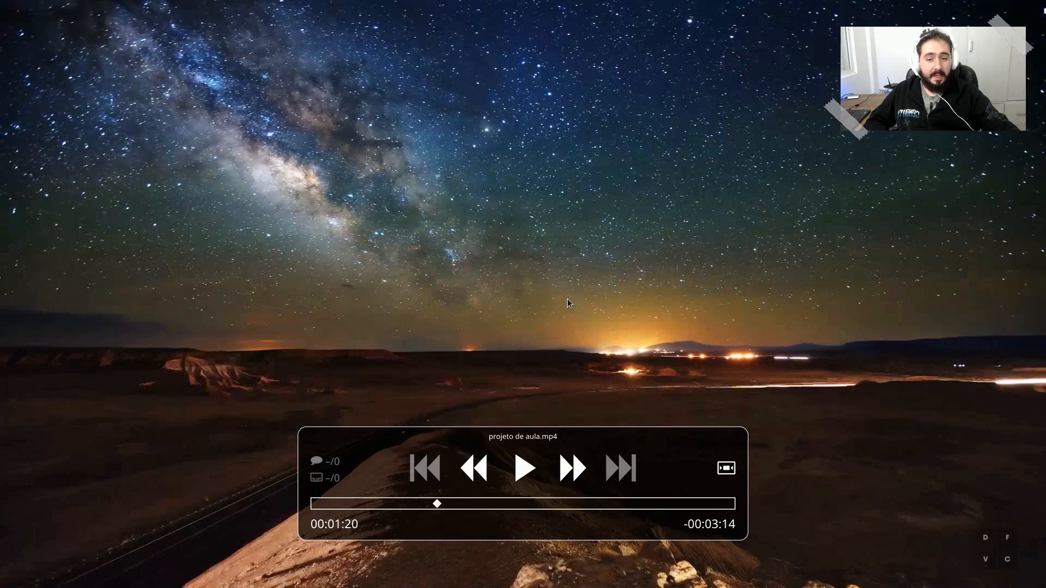
double_click(490, 256)
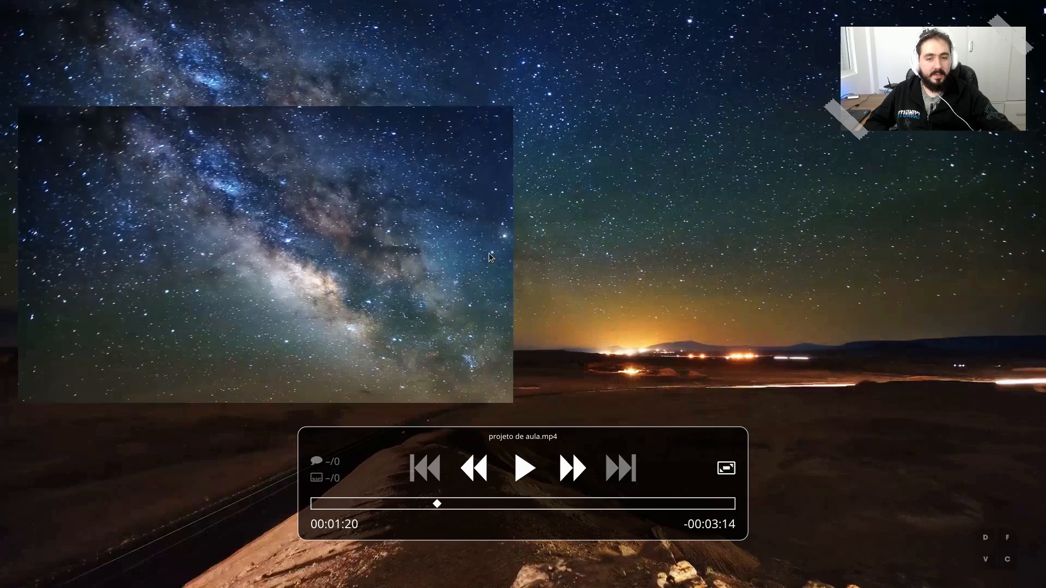
drag(336, 121, 446, 91)
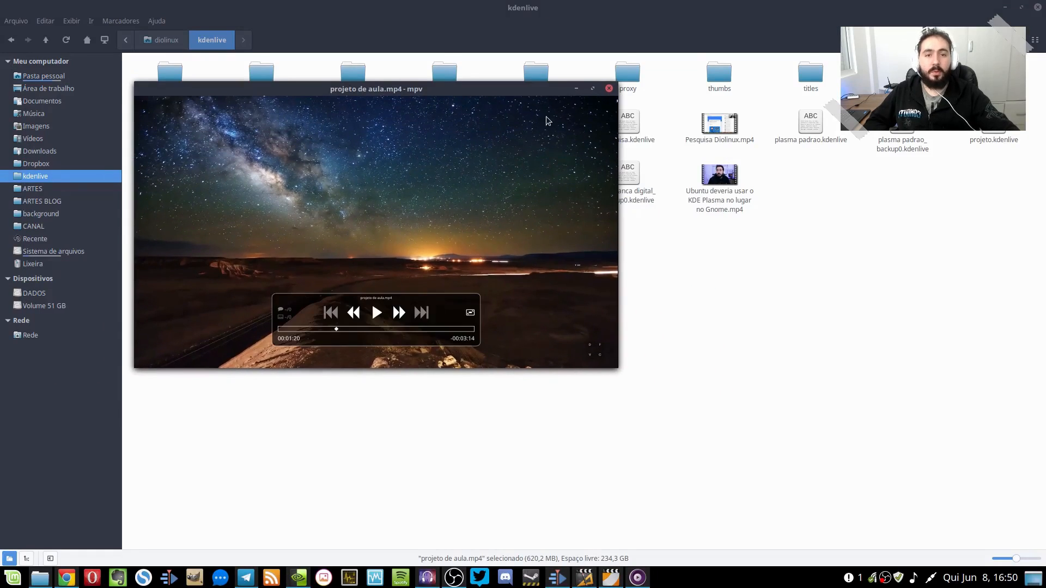
Close both the mpv player with the original video and the VLC player with the converted video.
click(608, 89)
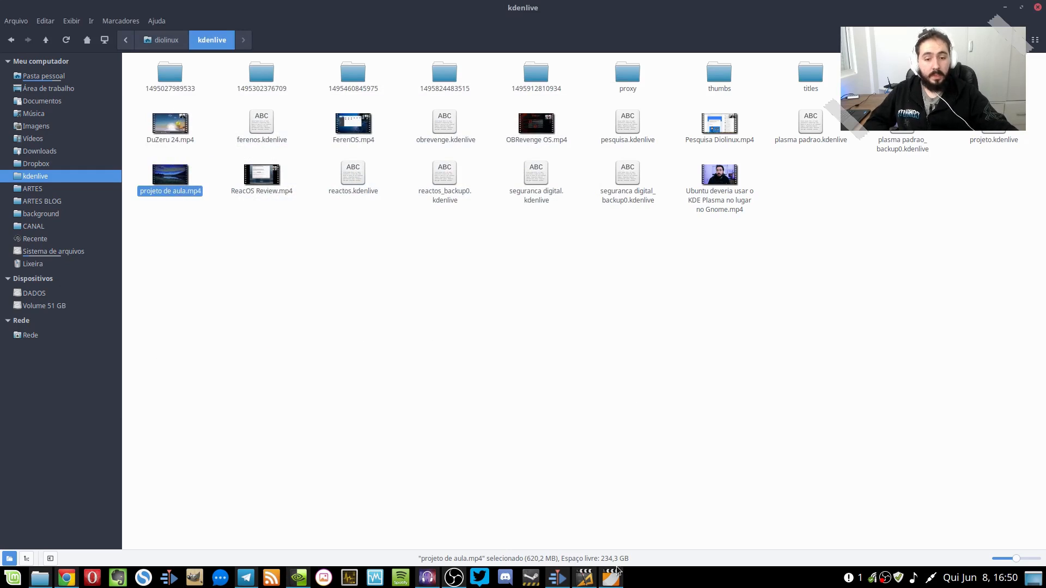
click(613, 575)
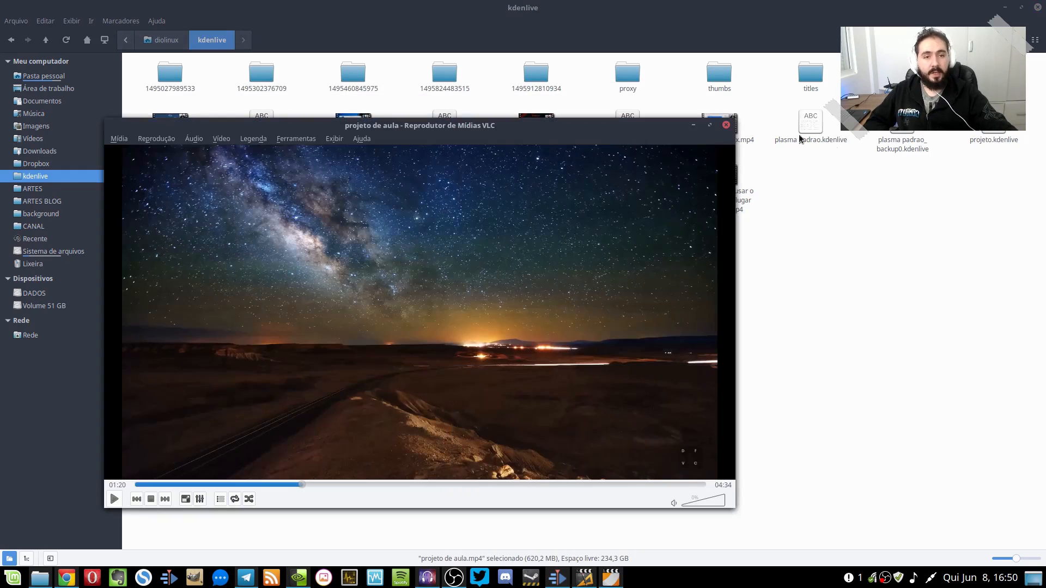
click(726, 125)
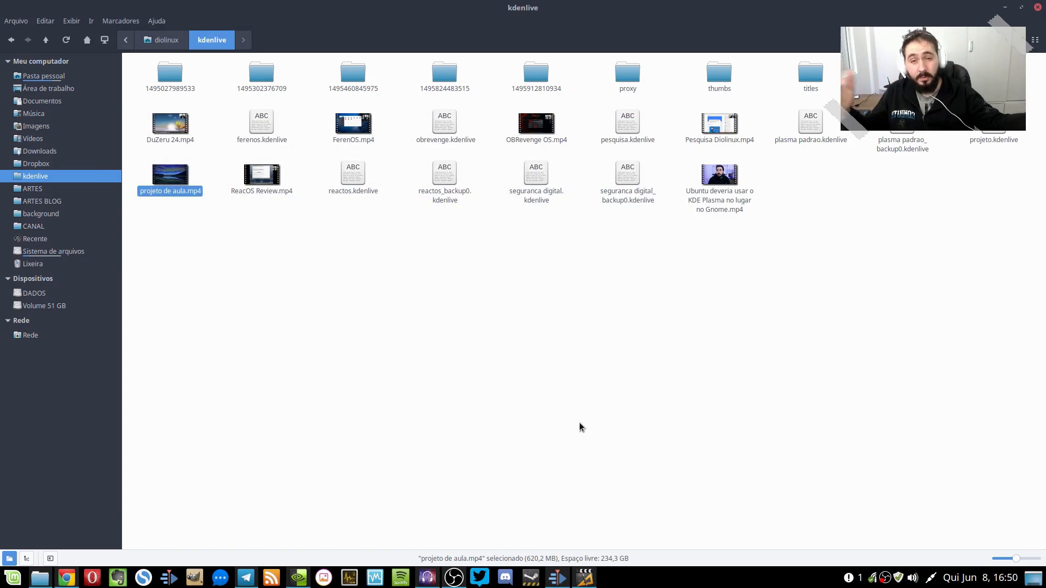